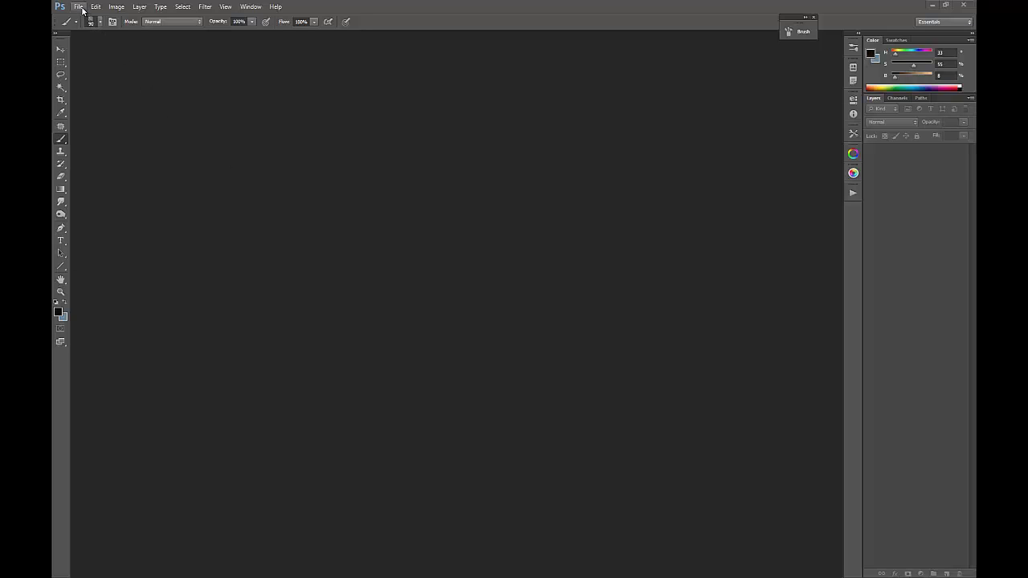
Create a new 1564 × 612 pixel RGB document at 72 pixels/inch with a white background.
click(79, 7)
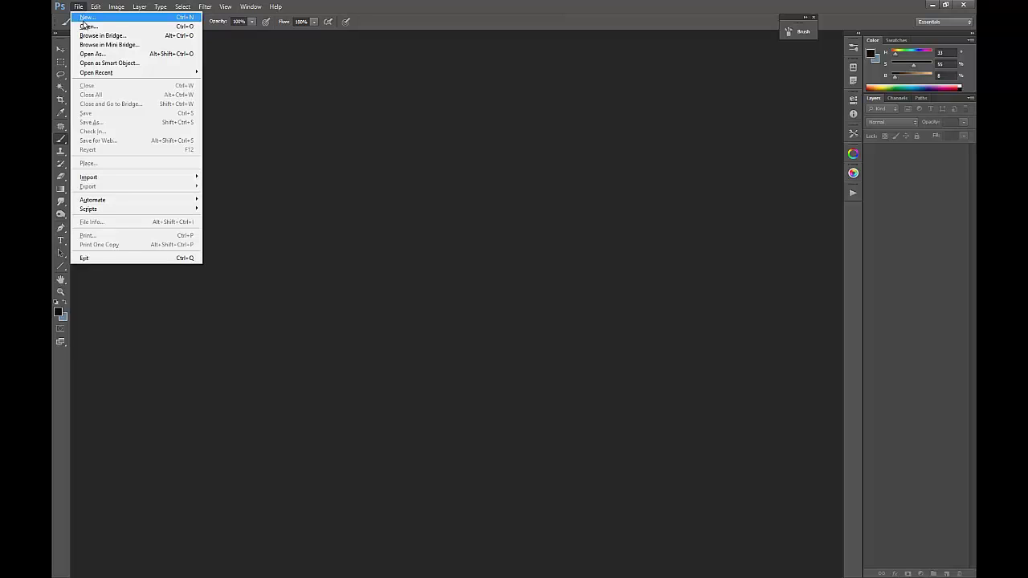
click(83, 20)
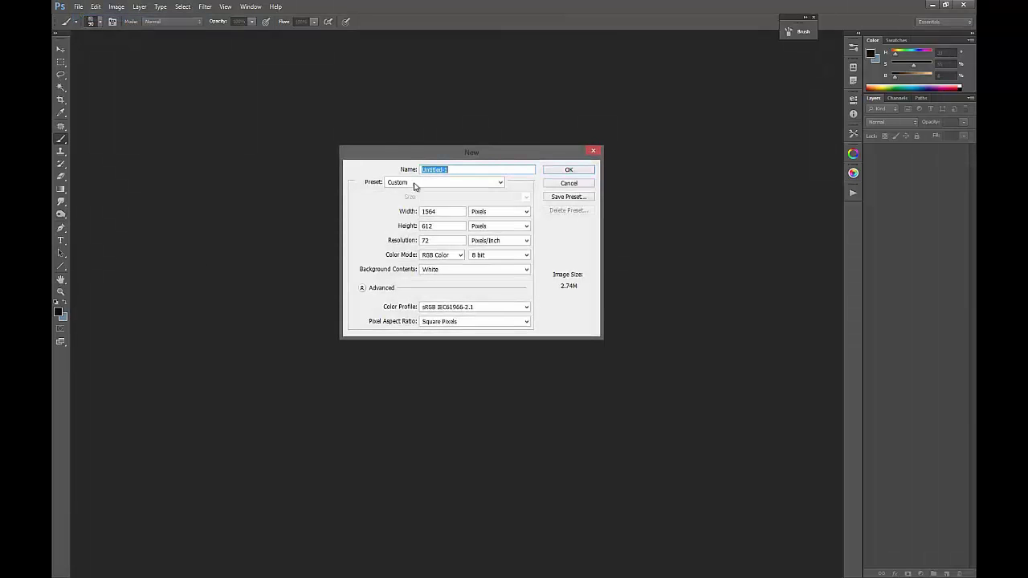
click(556, 171)
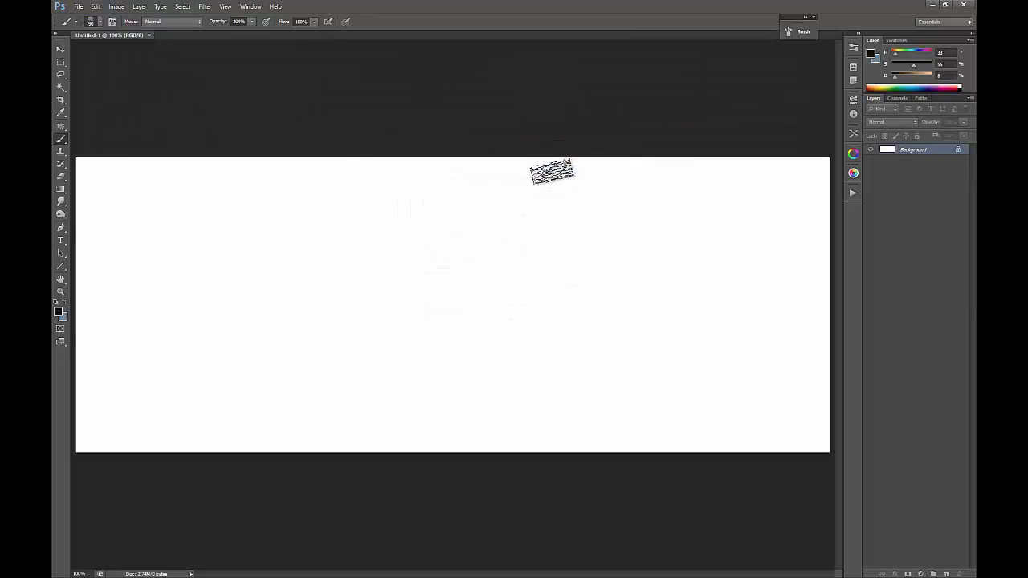
click(60, 99)
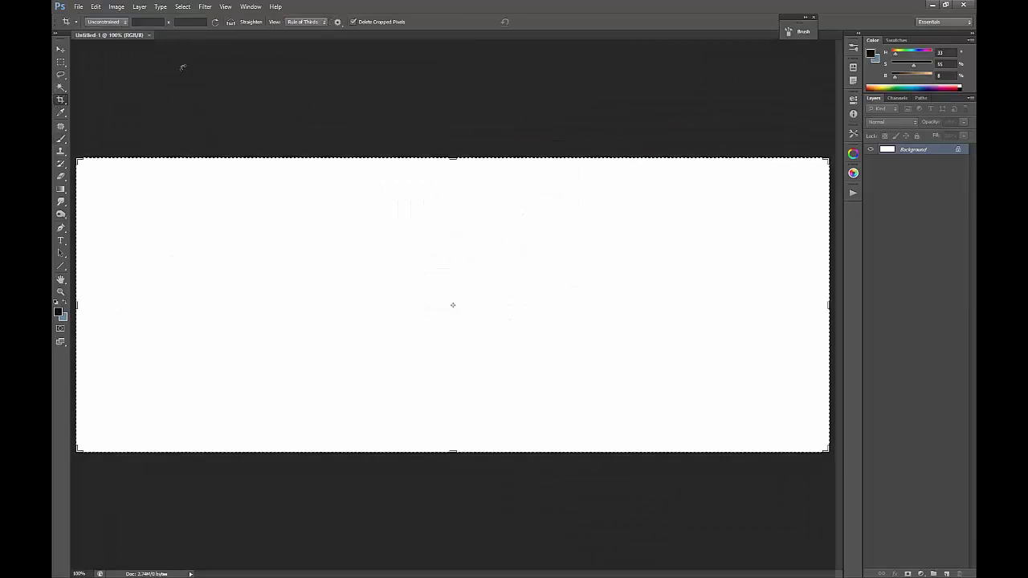
click(62, 50)
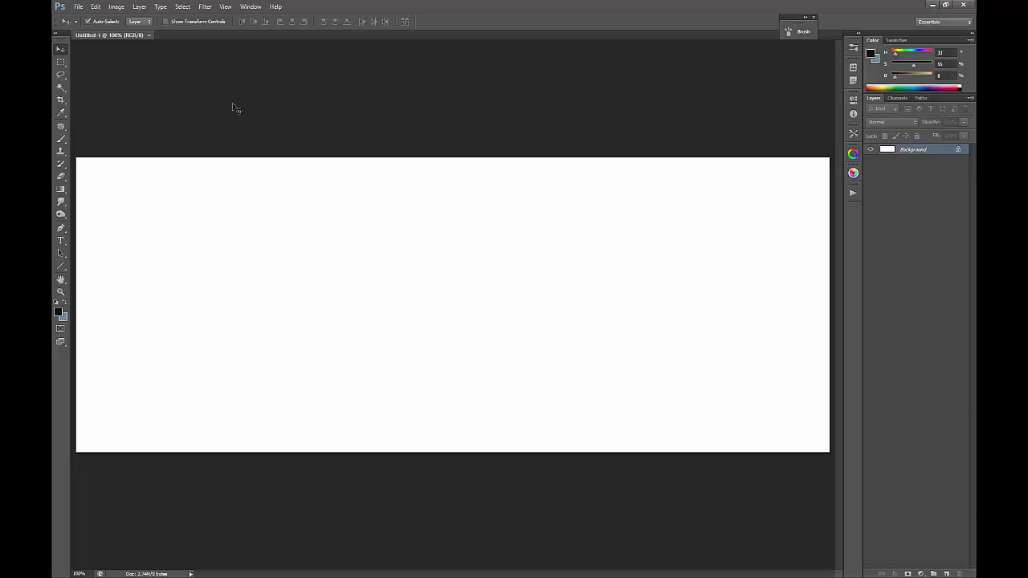
click(59, 293)
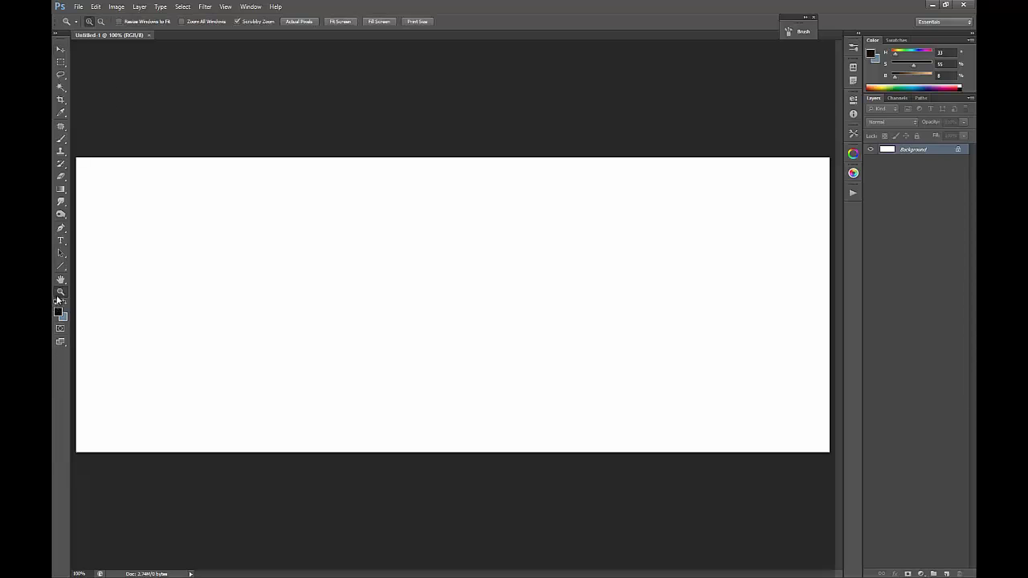
drag(294, 270, 258, 258)
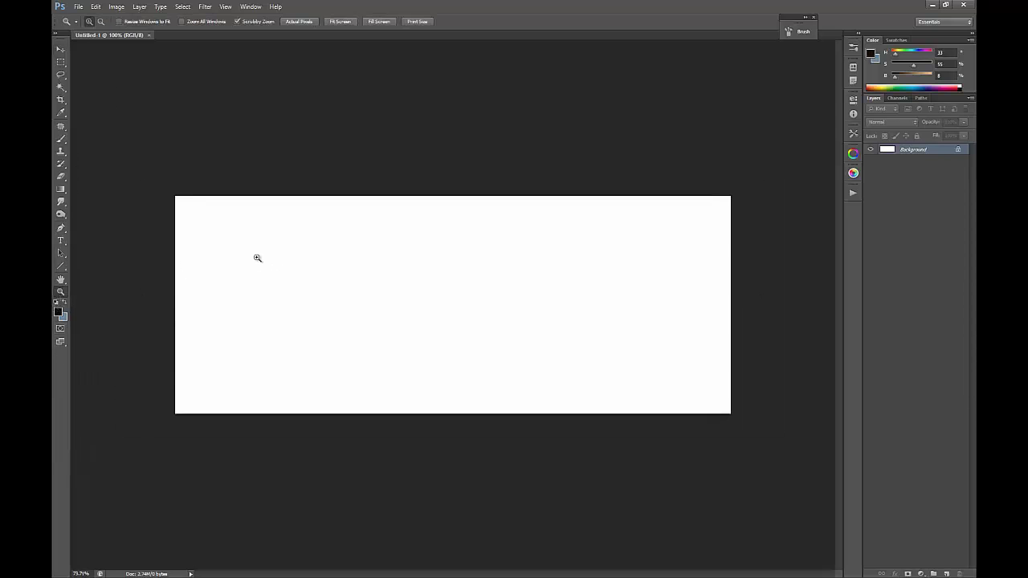
click(60, 100)
drag(176, 308, 176, 306)
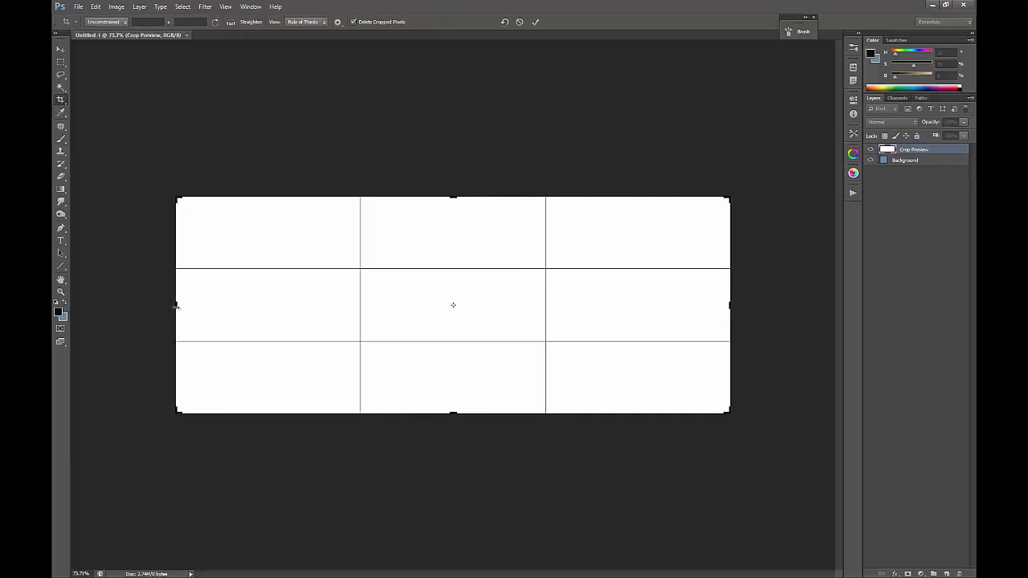
key(Return)
Set the background colour to white (ffffff).
key(i)
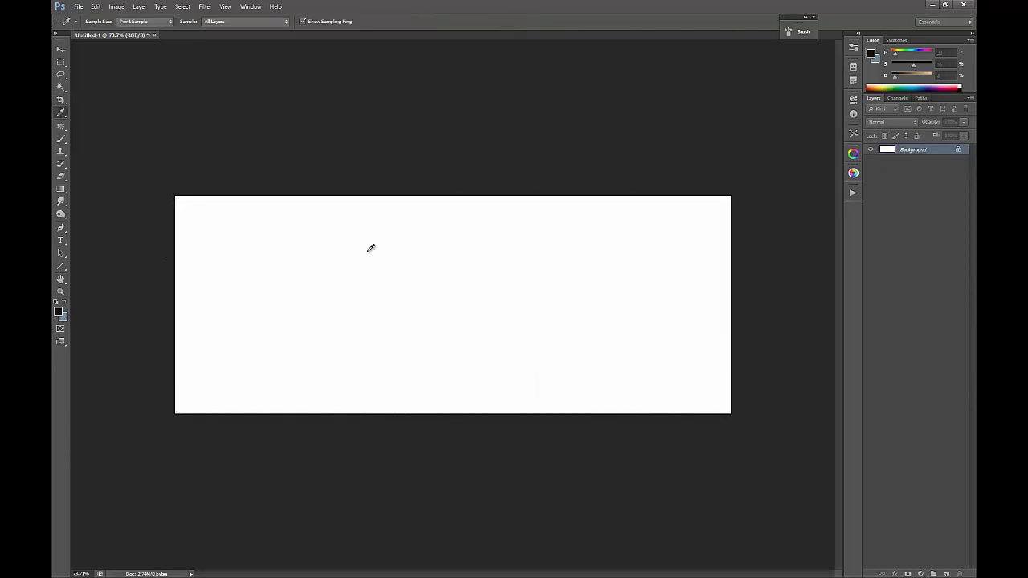
drag(621, 308, 345, 216)
click(778, 261)
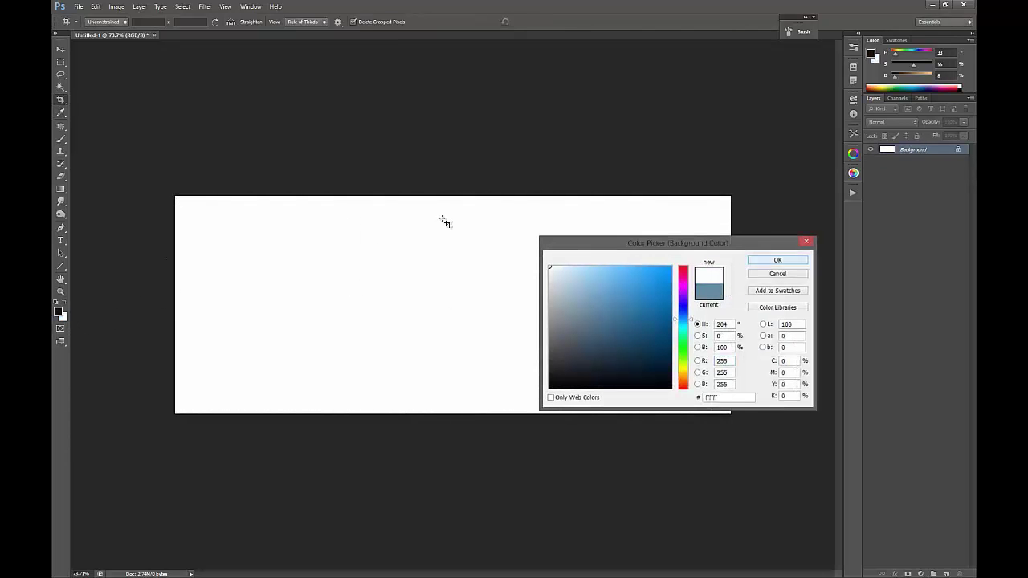
key(Return)
Crop the canvas narrower on both sides and extend it above and below to a roughly 5:4 landscape format.
drag(177, 306, 260, 319)
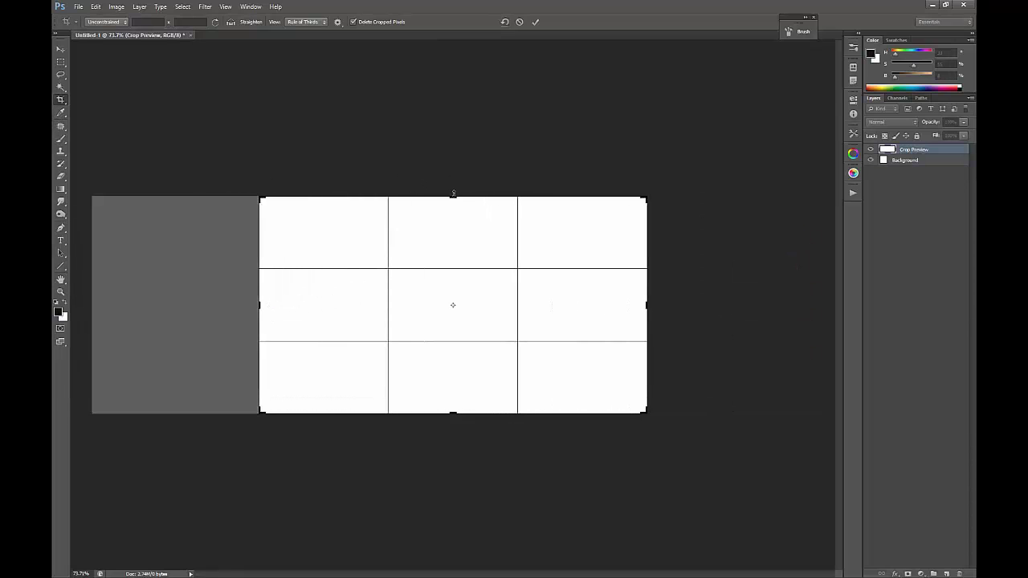
drag(453, 193, 466, 153)
key(Return)
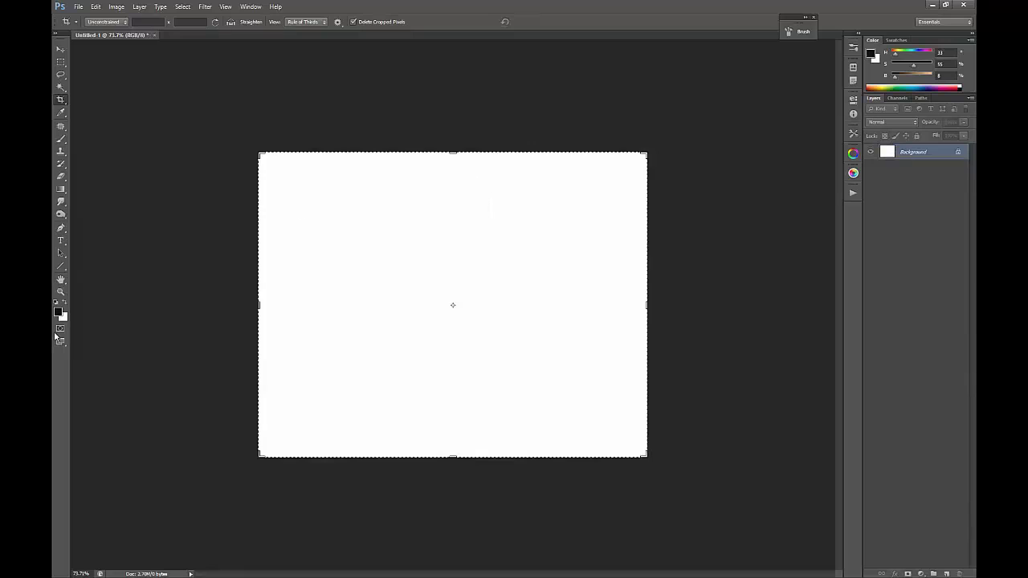
Paint a test stroke mid-canvas with the 90 px textured brush, then fill the Background layer with white again.
click(61, 292)
drag(473, 271, 409, 254)
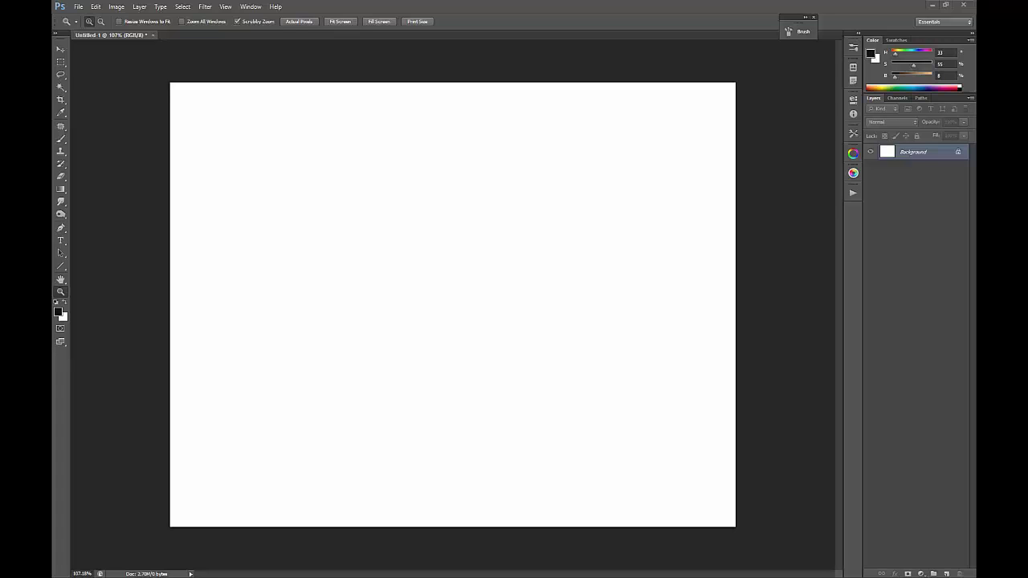
key(b)
right_click(573, 266)
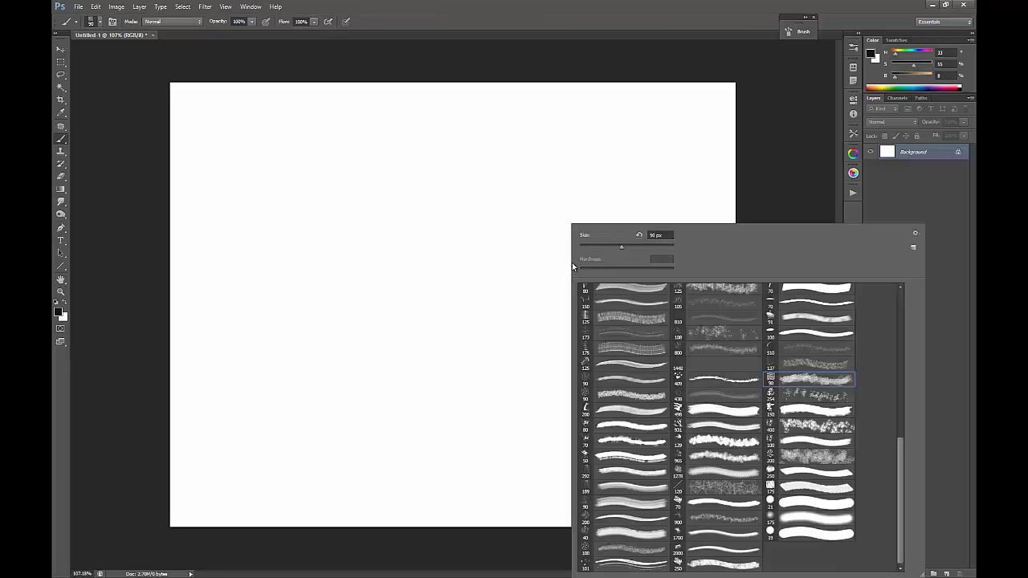
drag(444, 218, 466, 329)
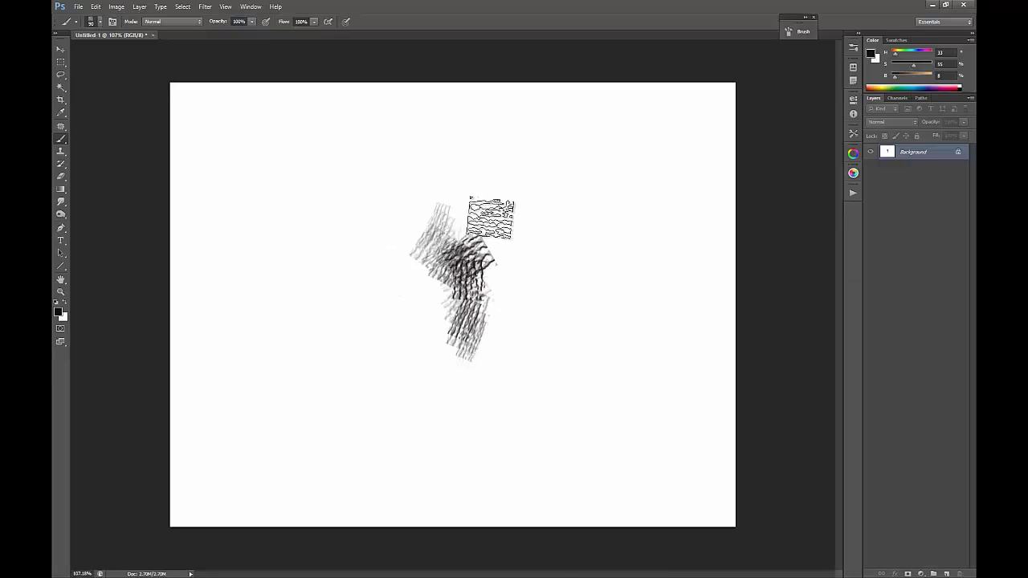
key(ctrl+BackSpace)
Look through the available brush presets and close the list without choosing another brush.
right_click(411, 185)
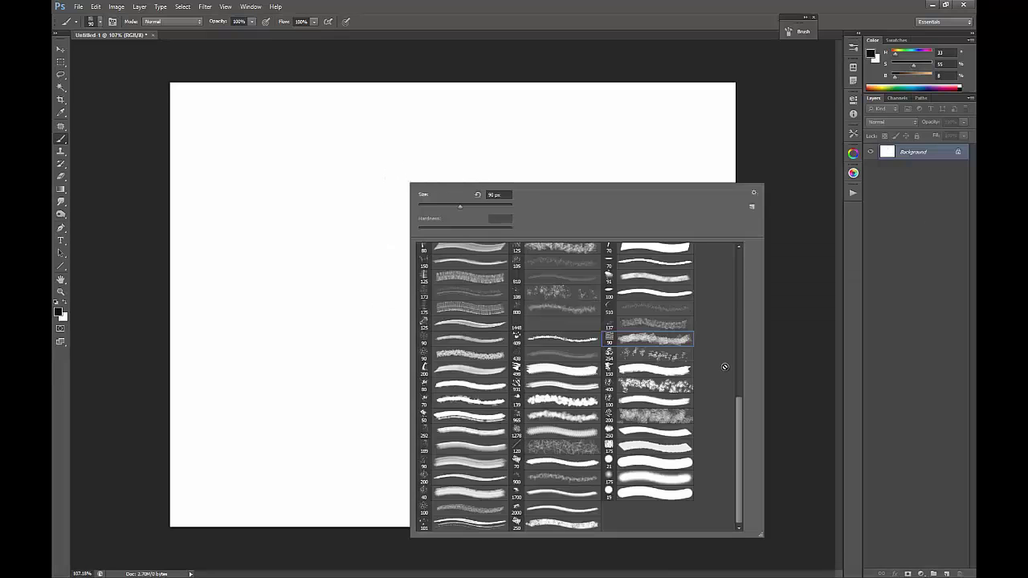
mouse_move(737, 425)
mouse_down()
mouse_move(742, 337)
mouse_move(724, 275)
mouse_move(725, 458)
mouse_move(751, 320)
mouse_up()
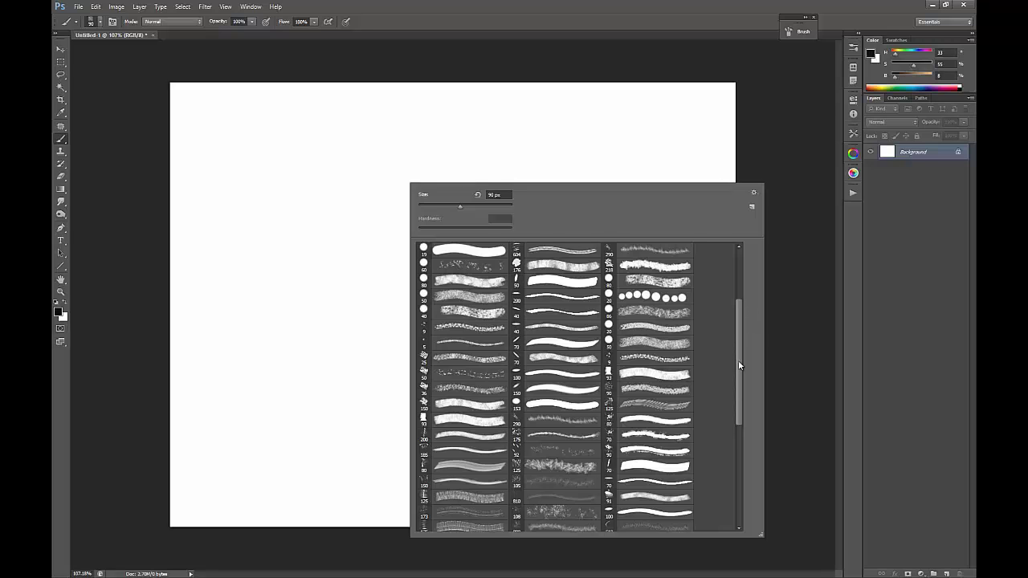
mouse_move(739, 363)
mouse_down()
mouse_move(737, 312)
mouse_move(732, 465)
mouse_up()
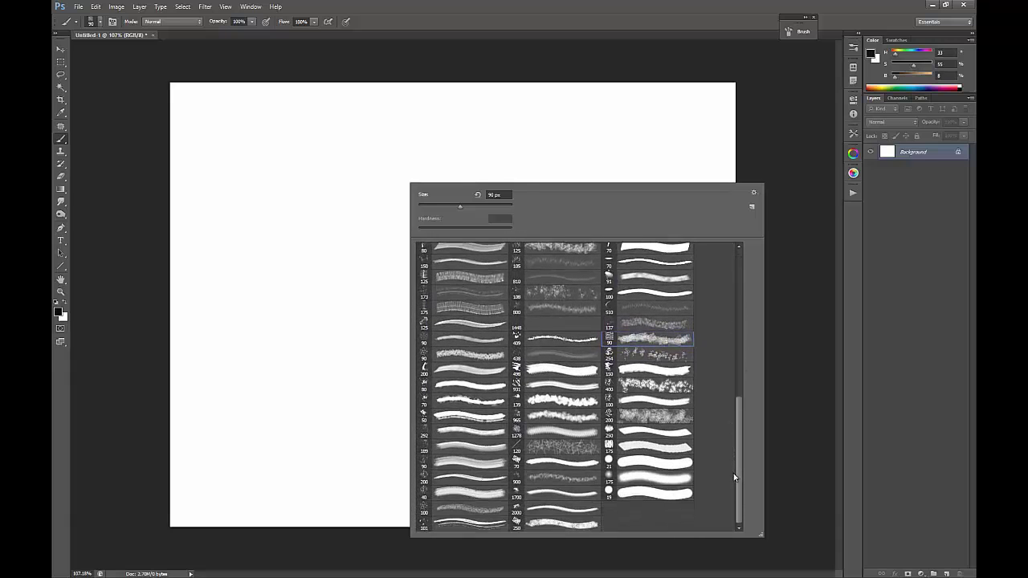
click(886, 326)
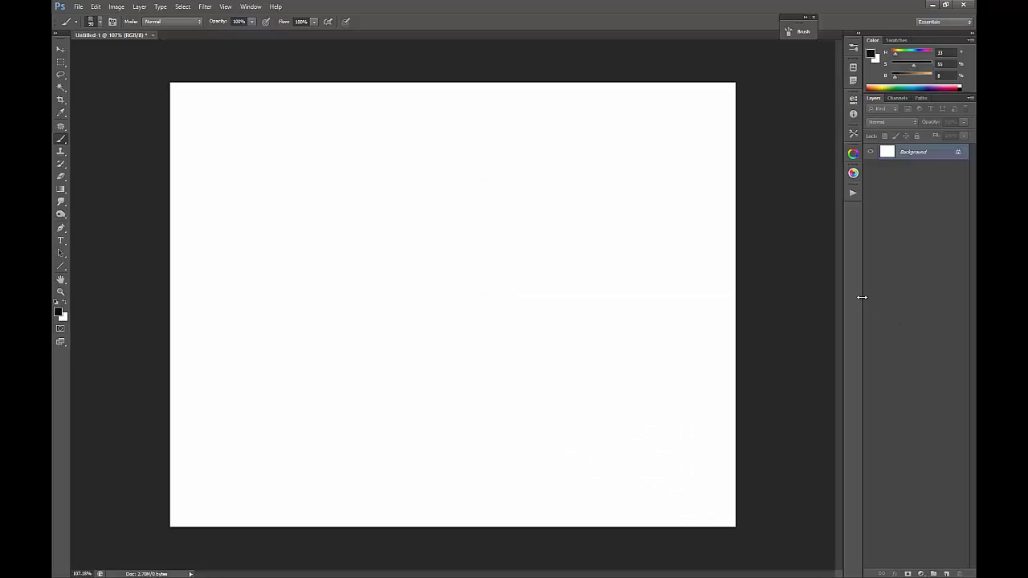
Choose the Pencil: Round 3pt. brush from the tool presets.
click(854, 137)
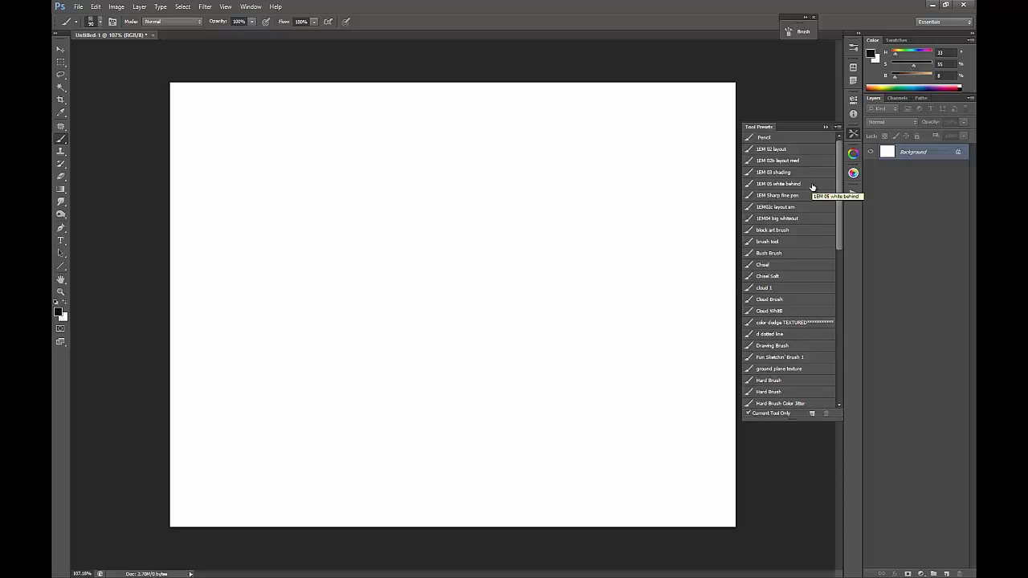
scroll(800, 191, down, 2)
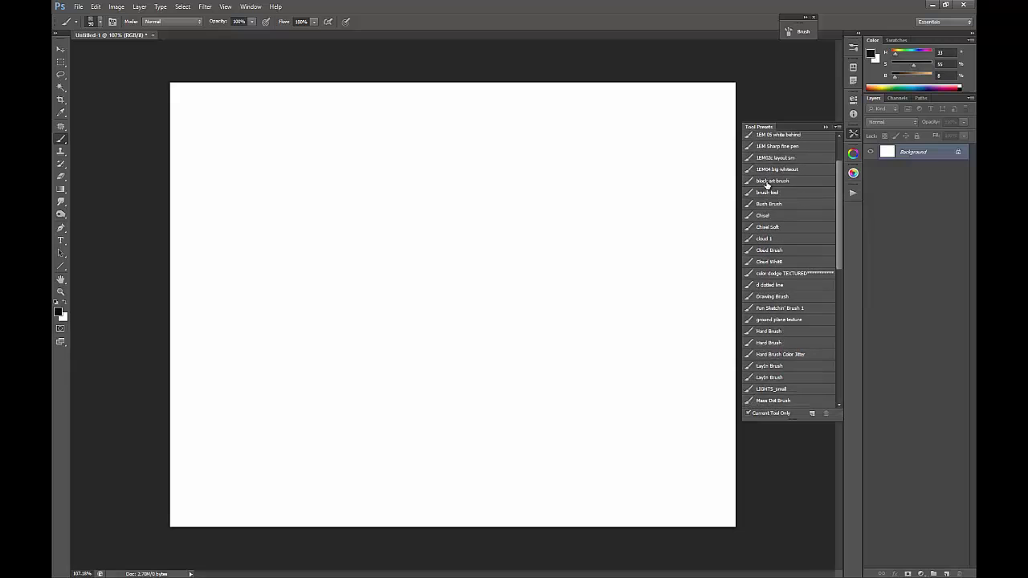
drag(839, 253, 832, 325)
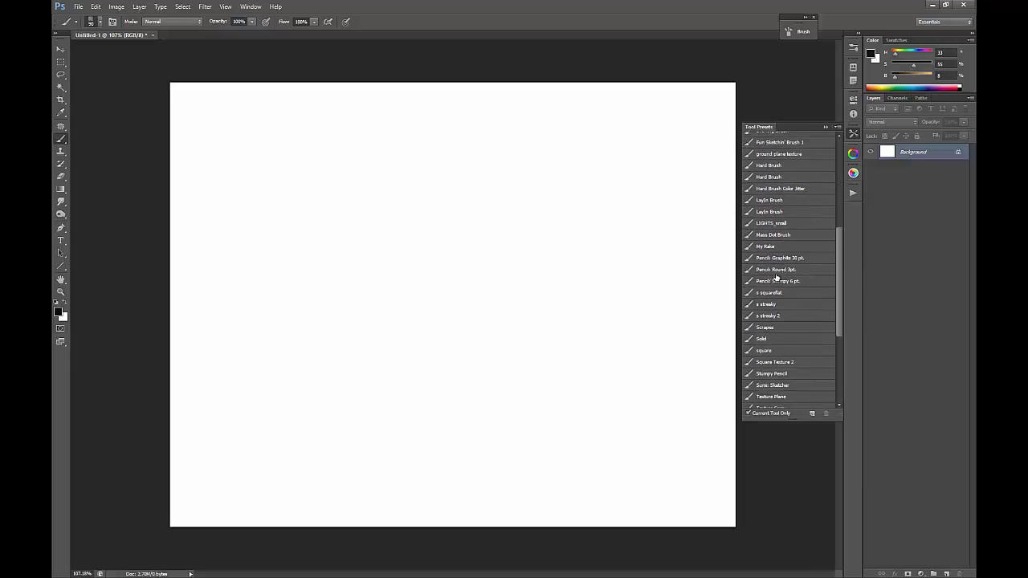
click(779, 273)
Scribble a few test strokes on the canvas with the pencil brush and undo all of them.
mouse_move(536, 282)
mouse_down()
mouse_move(541, 349)
mouse_move(547, 322)
mouse_move(560, 325)
mouse_up()
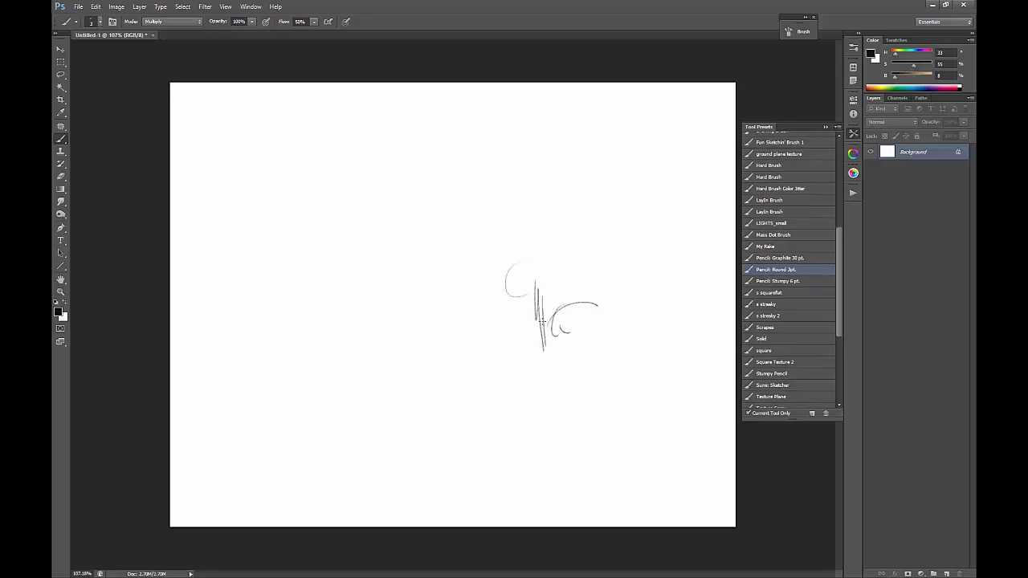
click(60, 291)
double_click(60, 291)
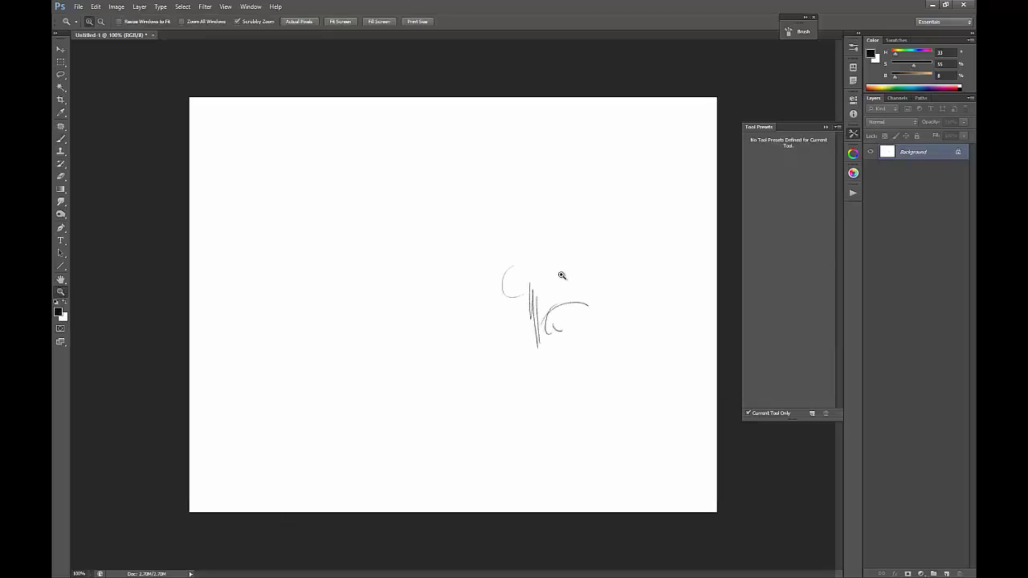
key(b)
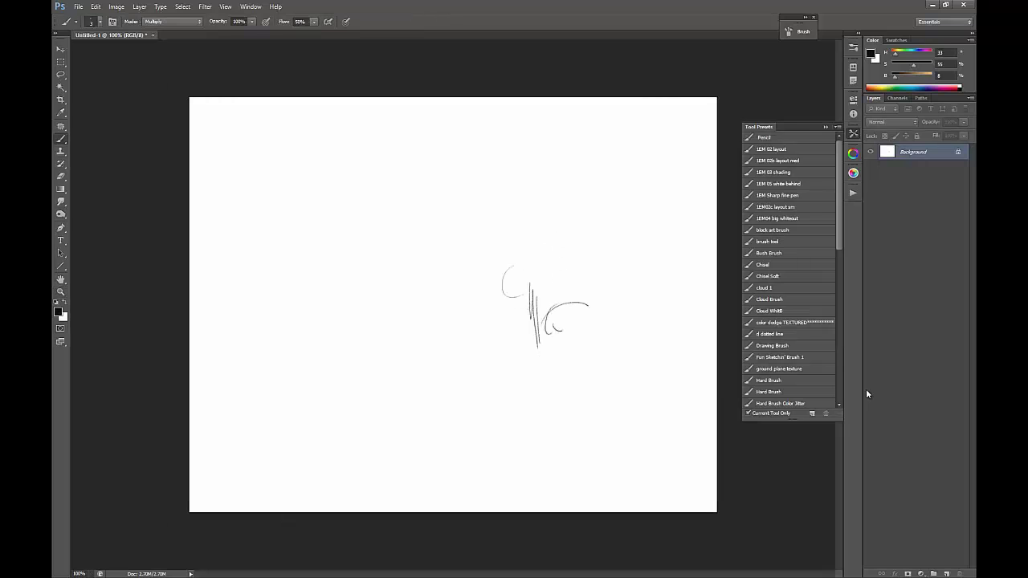
key(ctrl+alt+z)
key(ctrl+alt+z)
key(ctrl+alt+z)
key(ctrl+alt+z)
key(ctrl+alt+z)
key(ctrl+alt+z)
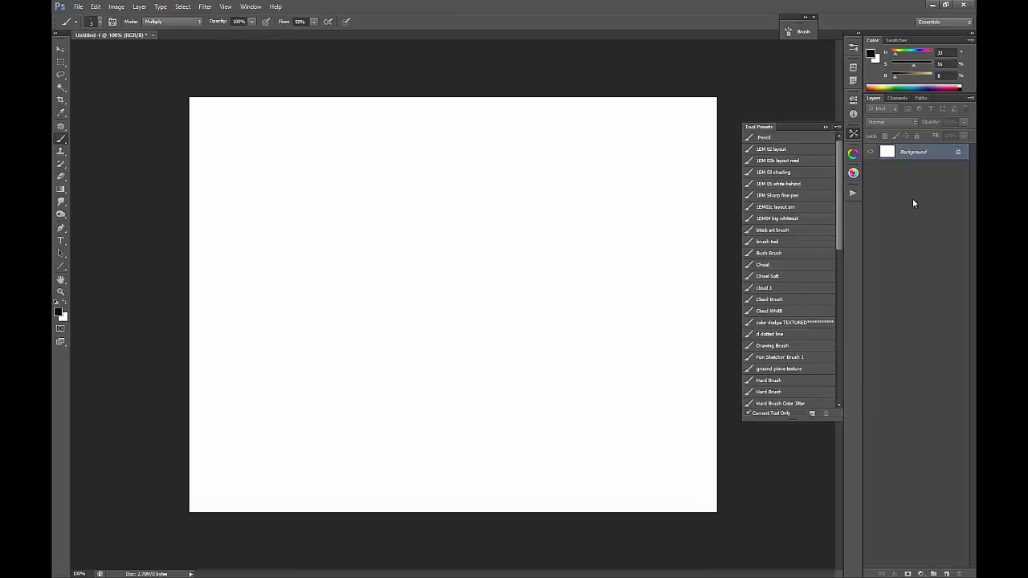
Add a new layer and sketch a cartoon head on it with ears, eyes, nose, mouth and tufts of hair.
click(948, 574)
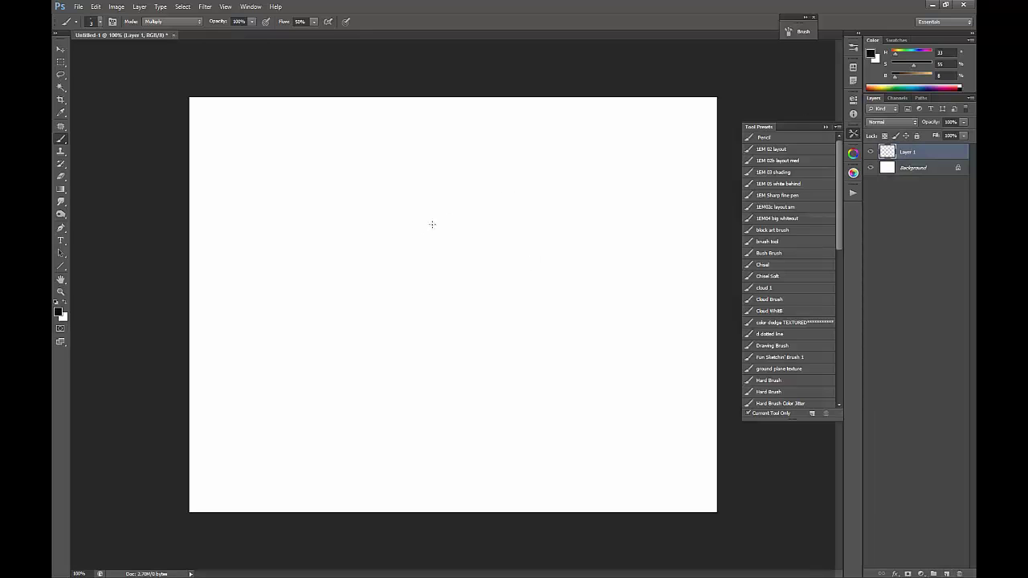
mouse_move(449, 237)
mouse_down()
mouse_move(466, 208)
mouse_move(505, 214)
mouse_move(515, 231)
mouse_up()
mouse_move(453, 225)
mouse_down()
mouse_move(447, 279)
mouse_move(514, 278)
mouse_up()
drag(516, 230, 522, 270)
mouse_move(439, 249)
mouse_down()
mouse_move(444, 270)
mouse_move(484, 257)
mouse_move(460, 264)
mouse_up()
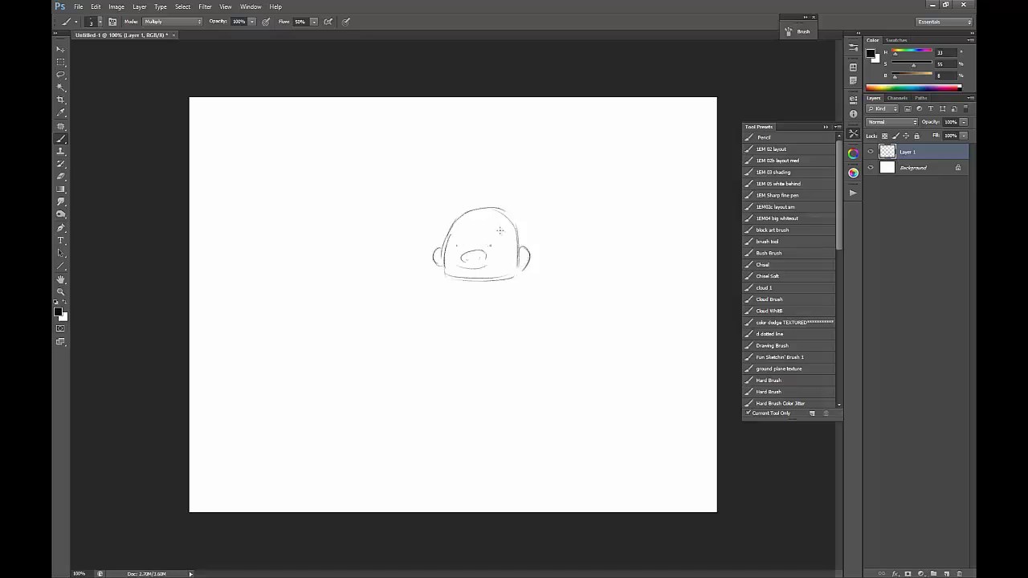
mouse_move(458, 210)
mouse_down()
mouse_move(484, 206)
mouse_move(450, 222)
mouse_move(442, 239)
mouse_up()
mouse_move(499, 204)
mouse_down()
mouse_move(523, 247)
mouse_move(501, 217)
mouse_move(524, 236)
mouse_move(493, 205)
mouse_up()
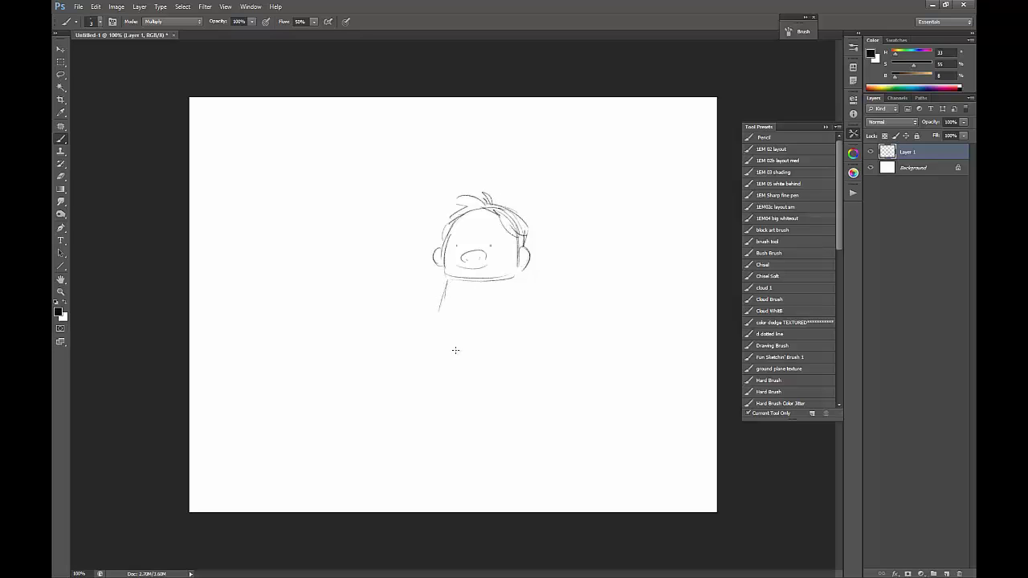
Sketch the character's body below the head: rounded torso with a collared, short-sleeved shirt, thin legs, shoes and bent arms with hands at the hips.
mouse_move(441, 299)
mouse_down()
mouse_move(461, 354)
mouse_move(448, 333)
mouse_move(482, 334)
mouse_move(449, 326)
mouse_move(514, 333)
mouse_up()
drag(521, 273, 525, 347)
mouse_move(460, 348)
mouse_down()
mouse_move(517, 344)
mouse_move(458, 354)
mouse_move(511, 356)
mouse_move(475, 361)
mouse_move(467, 376)
mouse_move(482, 389)
mouse_move(447, 406)
mouse_move(493, 360)
mouse_move(486, 373)
mouse_move(482, 363)
mouse_move(499, 363)
mouse_move(485, 390)
mouse_up()
mouse_move(499, 359)
mouse_down()
mouse_move(485, 399)
mouse_move(518, 408)
mouse_up()
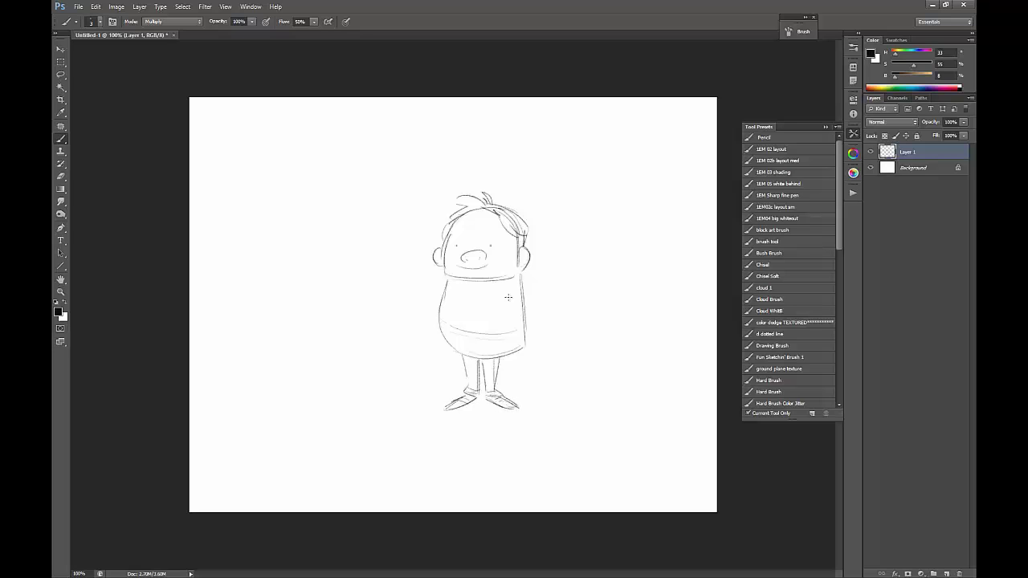
mouse_move(447, 276)
mouse_down()
mouse_move(531, 283)
mouse_move(523, 295)
mouse_move(535, 288)
mouse_move(541, 313)
mouse_move(519, 293)
mouse_move(535, 329)
mouse_up()
mouse_move(447, 277)
mouse_down()
mouse_move(432, 289)
mouse_move(442, 302)
mouse_up()
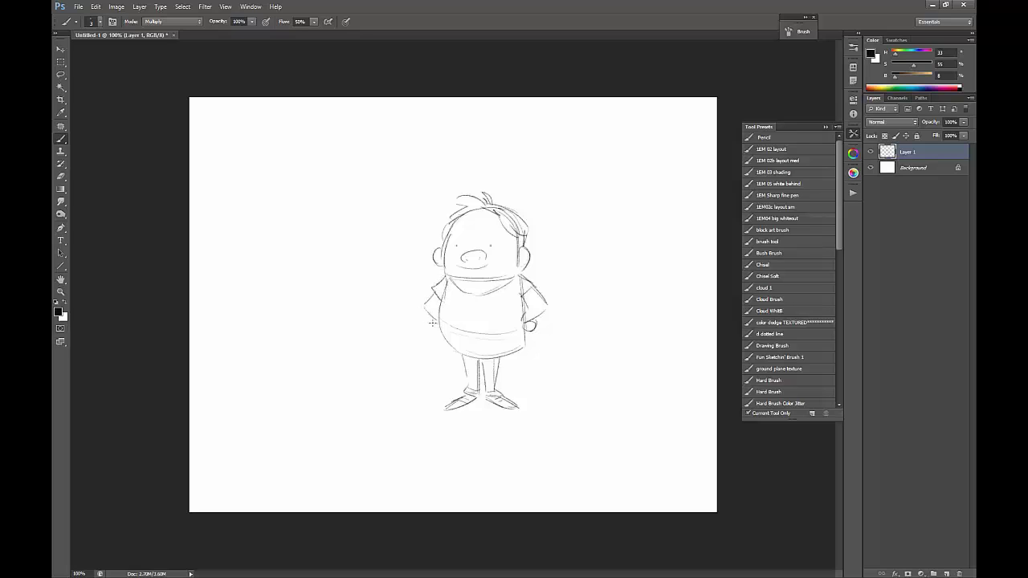
Switch to the 1EM Sharp fine pen tool preset and open the detailed brush settings.
click(807, 194)
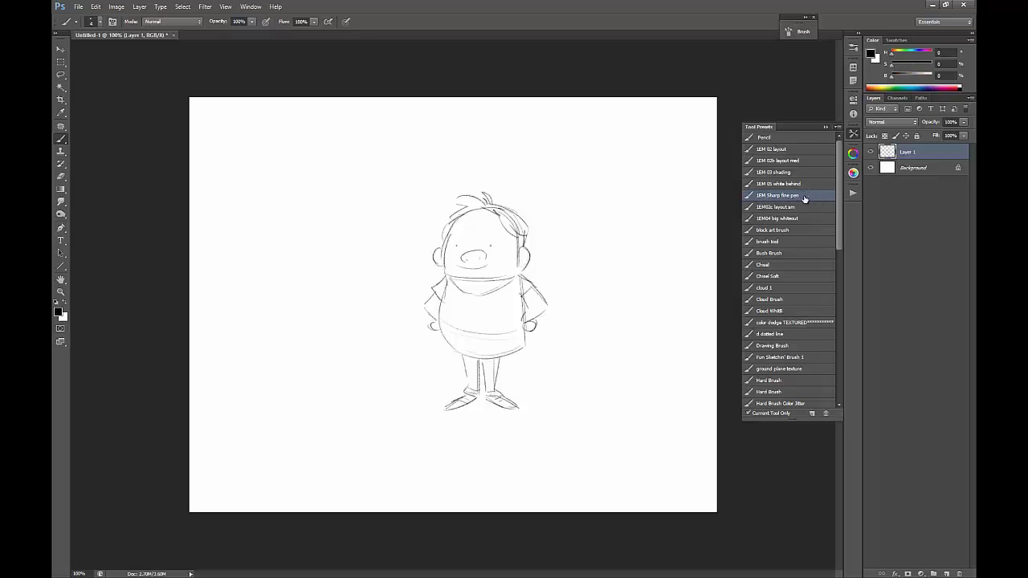
click(826, 126)
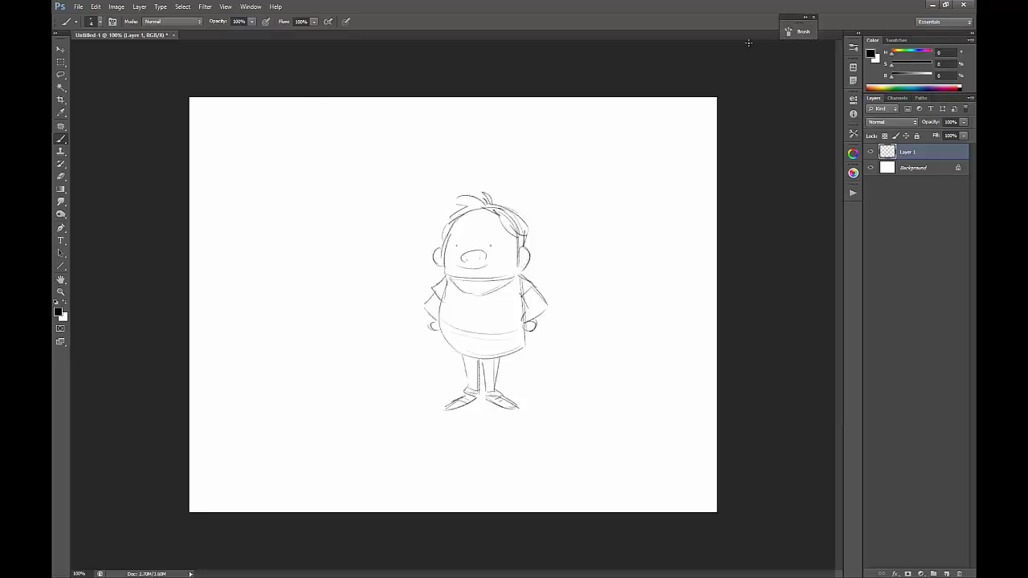
click(250, 6)
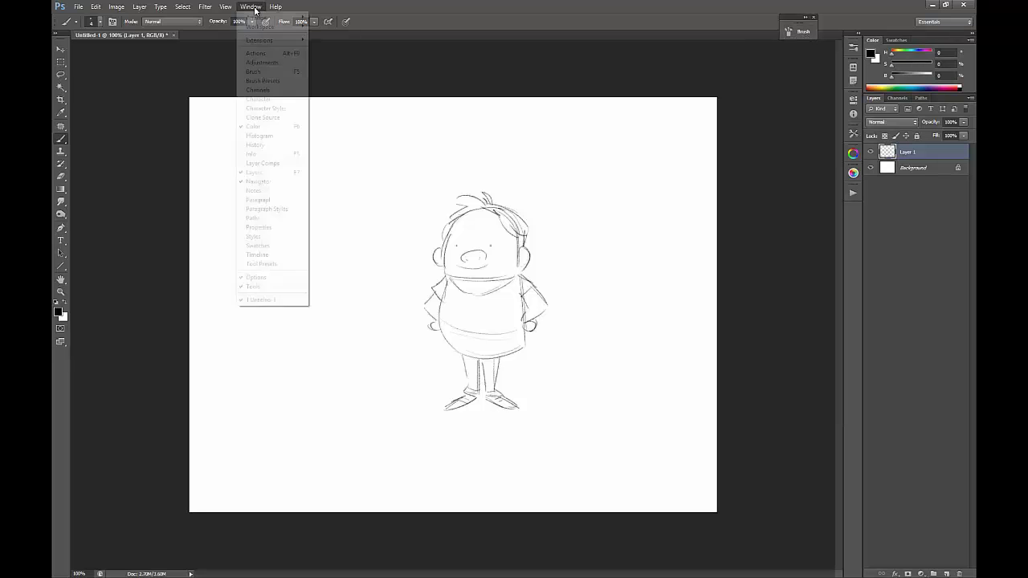
click(275, 73)
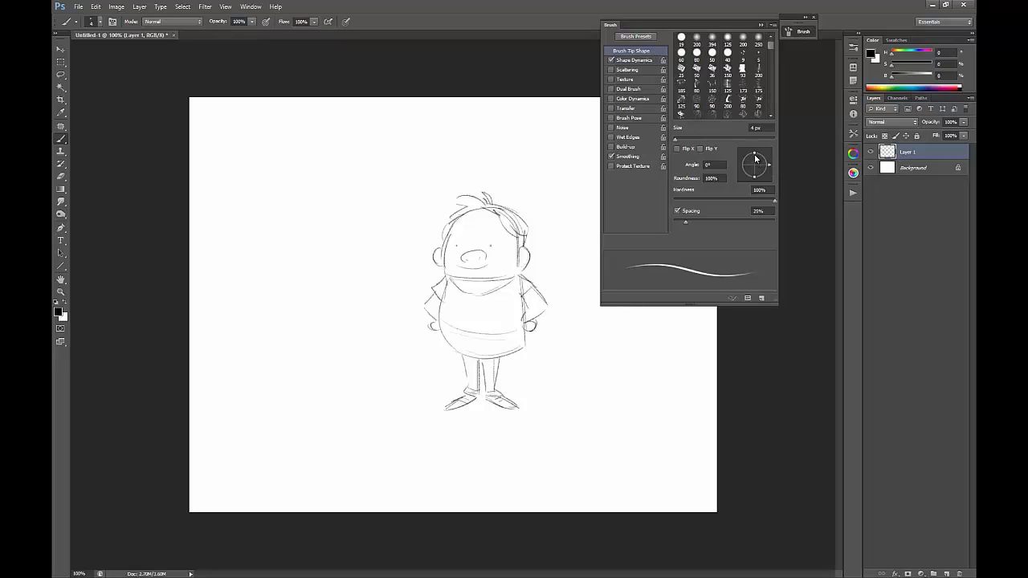
Flatten and tilt the brush tip to about -50°, and sketch a second cartoon head with ears, face and hair left of the first character.
drag(756, 153, 767, 171)
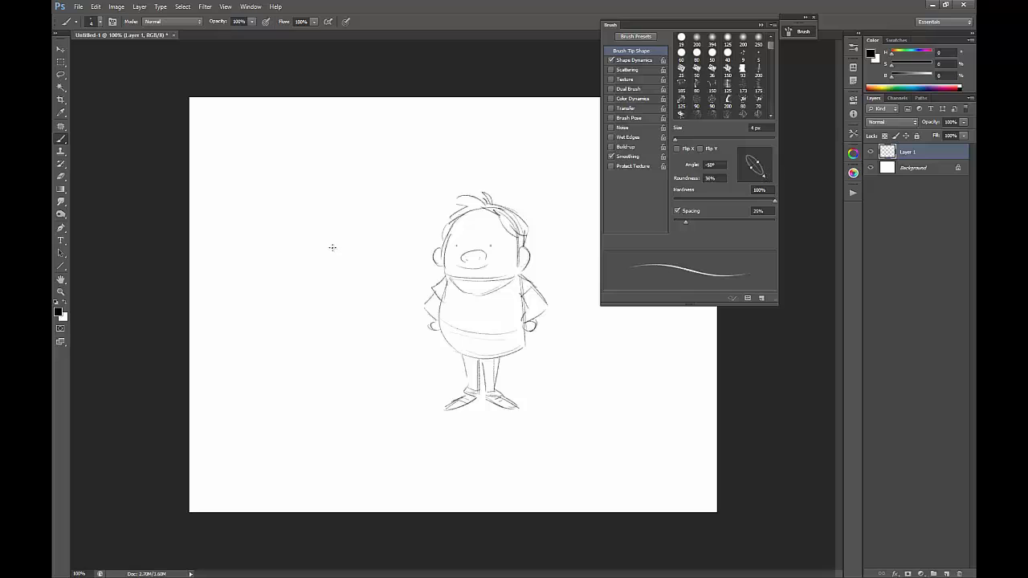
mouse_move(283, 255)
mouse_down()
mouse_move(307, 229)
mouse_move(335, 240)
mouse_move(334, 230)
mouse_move(351, 259)
mouse_move(278, 274)
mouse_move(277, 284)
mouse_move(338, 286)
mouse_up()
mouse_move(274, 265)
mouse_down()
mouse_move(277, 283)
mouse_move(306, 271)
mouse_move(317, 280)
mouse_move(297, 280)
mouse_move(307, 277)
mouse_up()
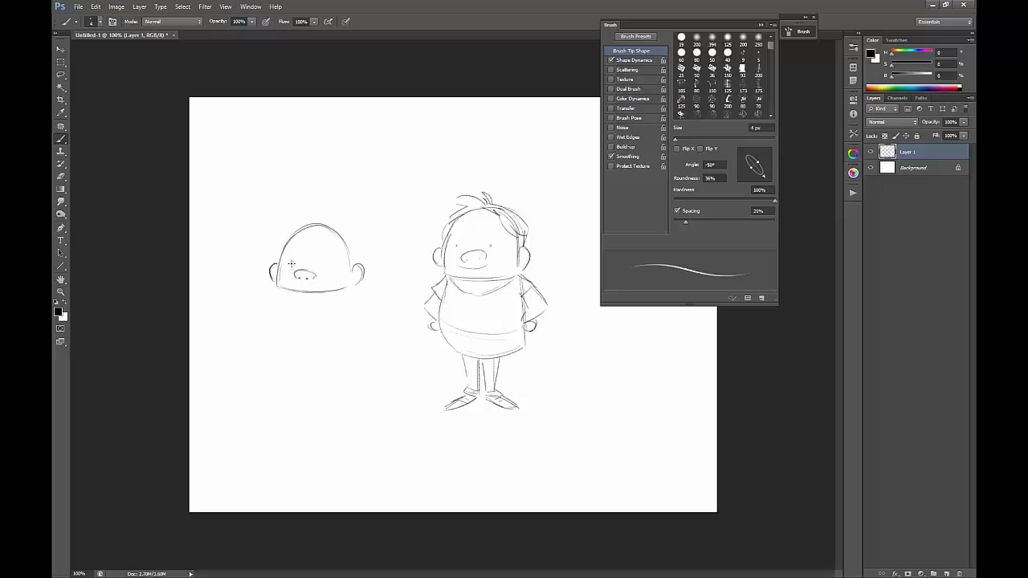
click(321, 266)
mouse_move(298, 218)
mouse_down()
mouse_move(323, 222)
mouse_move(310, 221)
mouse_move(279, 259)
mouse_up()
mouse_move(328, 223)
mouse_down()
mouse_move(358, 241)
mouse_move(350, 270)
mouse_up()
click(760, 26)
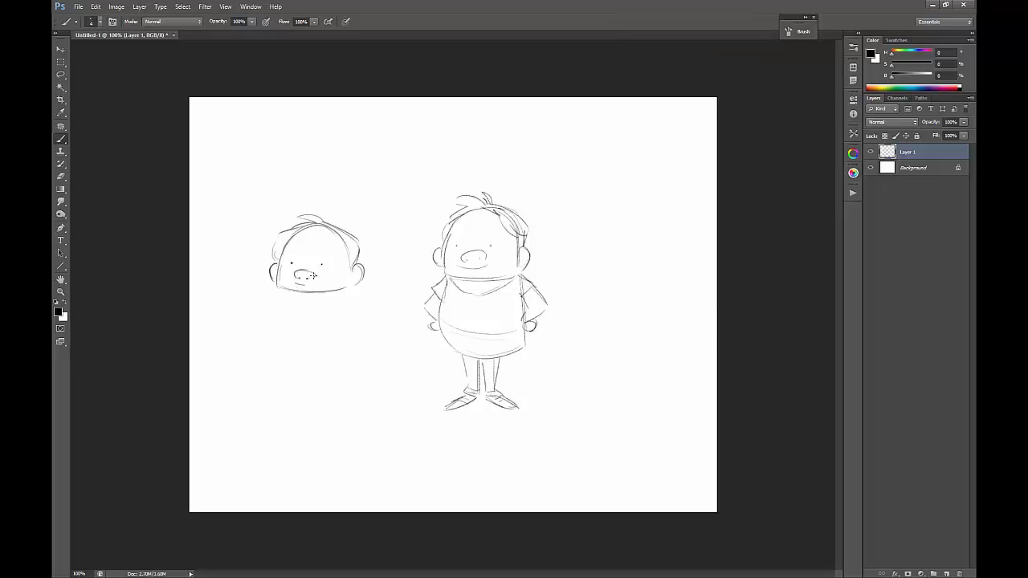
Sketch the second character's body below its head: collared shirt, rounded torso, tapered legs, shoes and bent arms with hands at the hips.
mouse_move(282, 290)
mouse_down()
mouse_move(304, 300)
mouse_move(345, 287)
mouse_move(351, 329)
mouse_up()
mouse_move(276, 285)
mouse_down()
mouse_move(273, 344)
mouse_move(349, 332)
mouse_up()
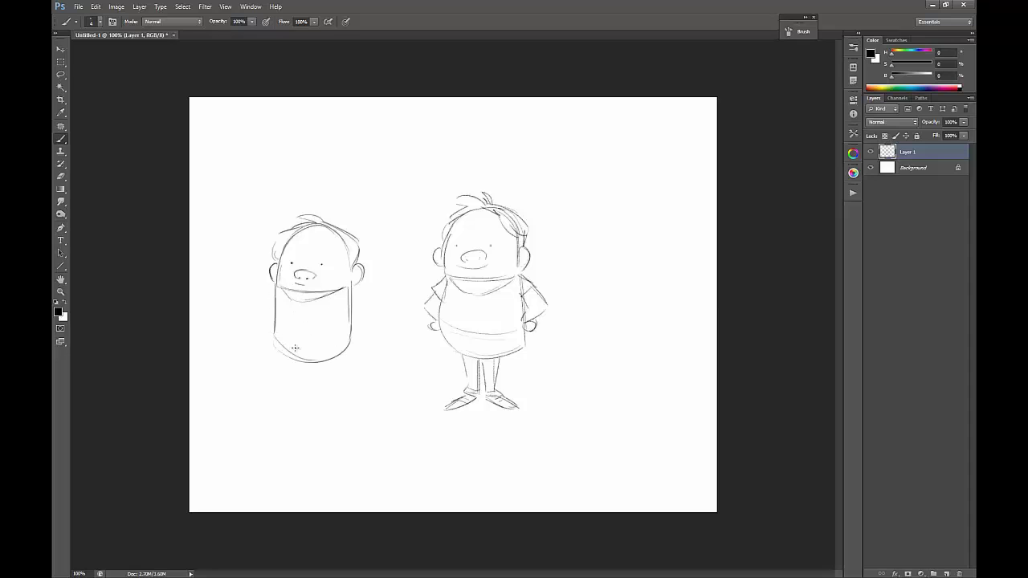
mouse_move(276, 325)
mouse_down()
mouse_move(304, 344)
mouse_move(344, 337)
mouse_move(302, 346)
mouse_move(351, 323)
mouse_up()
mouse_move(353, 286)
mouse_down()
mouse_move(353, 313)
mouse_move(365, 307)
mouse_move(374, 324)
mouse_move(353, 346)
mouse_up()
mouse_move(269, 292)
mouse_down()
mouse_move(272, 322)
mouse_move(263, 333)
mouse_move(277, 298)
mouse_up()
drag(350, 341, 352, 354)
mouse_move(283, 354)
mouse_down()
mouse_move(304, 418)
mouse_move(310, 373)
mouse_move(322, 403)
mouse_move(334, 397)
mouse_up()
mouse_move(355, 355)
mouse_down()
mouse_move(324, 408)
mouse_move(350, 417)
mouse_move(361, 422)
mouse_up()
drag(329, 416, 336, 410)
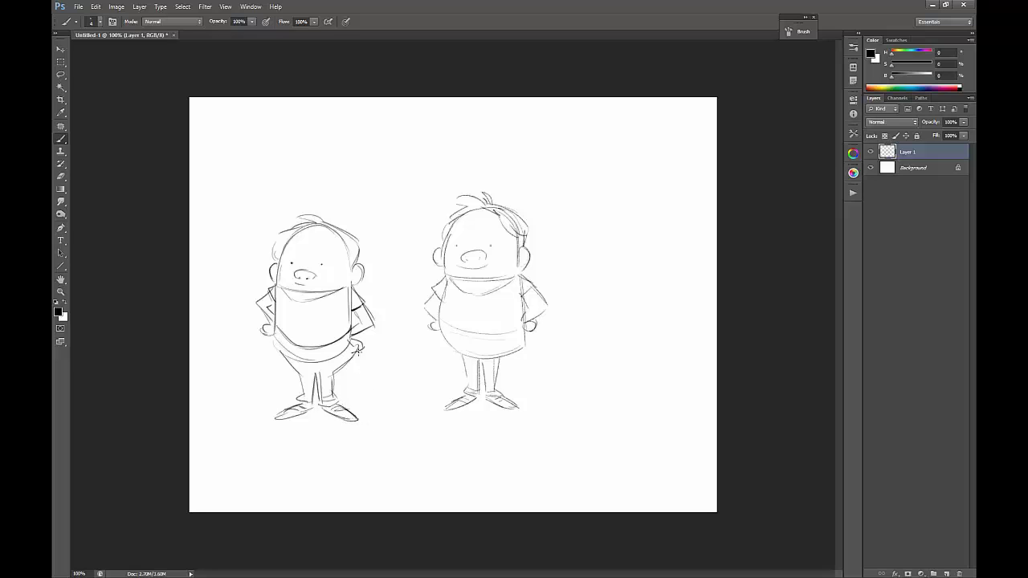
Reload the 1EM Sharp fine pen preset and sketch a third cartoon head with ears, face and hair right of the first character.
click(853, 133)
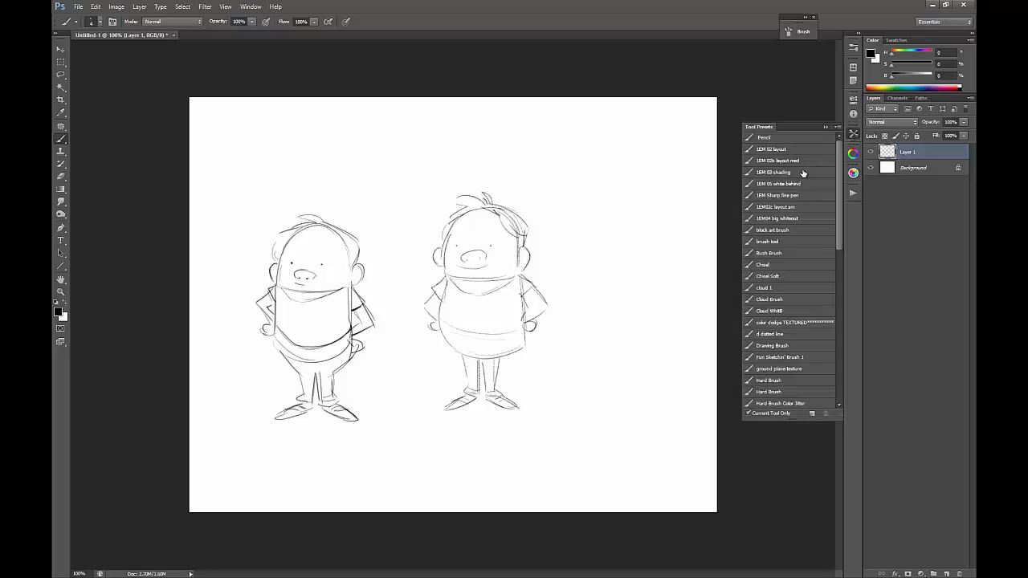
click(799, 197)
click(825, 127)
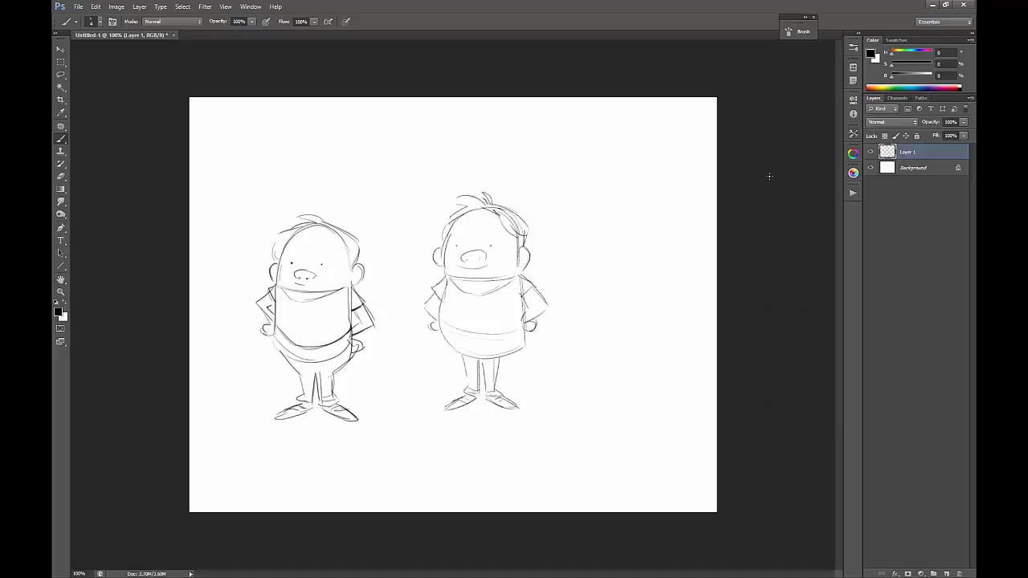
mouse_move(584, 255)
mouse_down()
mouse_move(610, 219)
mouse_move(657, 244)
mouse_move(652, 231)
mouse_move(656, 265)
mouse_up()
mouse_move(602, 220)
mouse_down()
mouse_move(584, 258)
mouse_move(589, 286)
mouse_move(649, 290)
mouse_move(667, 261)
mouse_move(659, 283)
mouse_up()
mouse_move(581, 267)
mouse_down()
mouse_move(589, 284)
mouse_move(627, 275)
mouse_up()
click(600, 263)
mouse_move(625, 215)
mouse_down()
mouse_move(592, 225)
mouse_move(584, 257)
mouse_up()
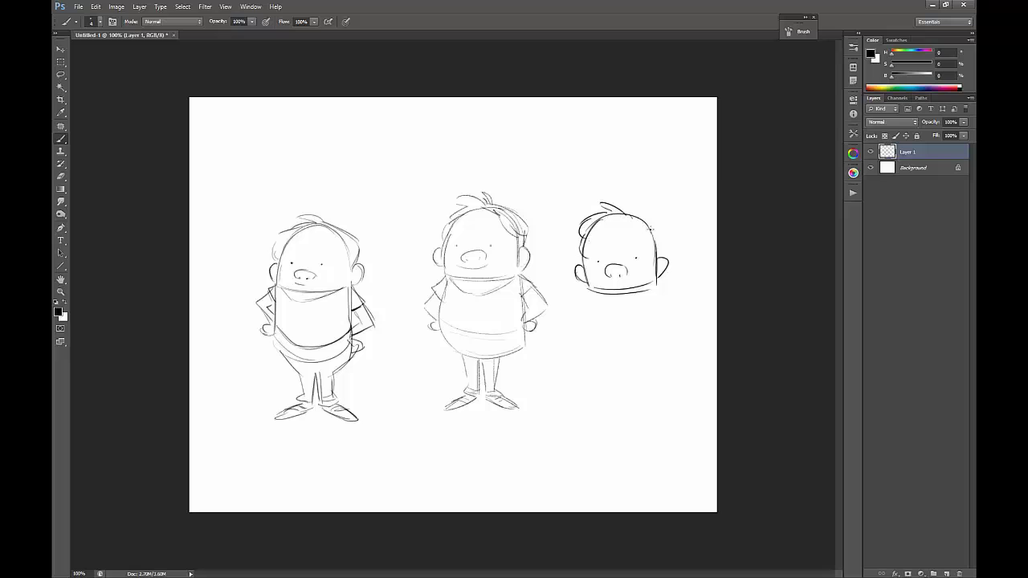
drag(642, 220, 656, 235)
mouse_move(623, 207)
mouse_down()
mouse_move(654, 222)
mouse_move(663, 253)
mouse_up()
Sketch the third character's body below its head: straight torso, collar, bent arms with hands at the hips, tapered legs and pointed shoes.
mouse_move(592, 293)
mouse_down()
mouse_move(592, 351)
mouse_move(659, 353)
mouse_move(661, 282)
mouse_move(660, 338)
mouse_up()
mouse_move(659, 279)
mouse_down()
mouse_move(680, 319)
mouse_move(661, 341)
mouse_up()
mouse_move(588, 286)
mouse_down()
mouse_move(577, 331)
mouse_move(589, 345)
mouse_move(579, 350)
mouse_move(590, 347)
mouse_up()
drag(587, 321, 588, 328)
drag(664, 327, 673, 345)
drag(597, 341, 659, 344)
drag(599, 363, 619, 403)
mouse_move(627, 368)
mouse_down()
mouse_move(625, 408)
mouse_move(610, 413)
mouse_move(625, 408)
mouse_up()
drag(630, 368, 636, 399)
mouse_move(658, 355)
mouse_down()
mouse_move(651, 403)
mouse_move(636, 413)
mouse_move(653, 403)
mouse_up()
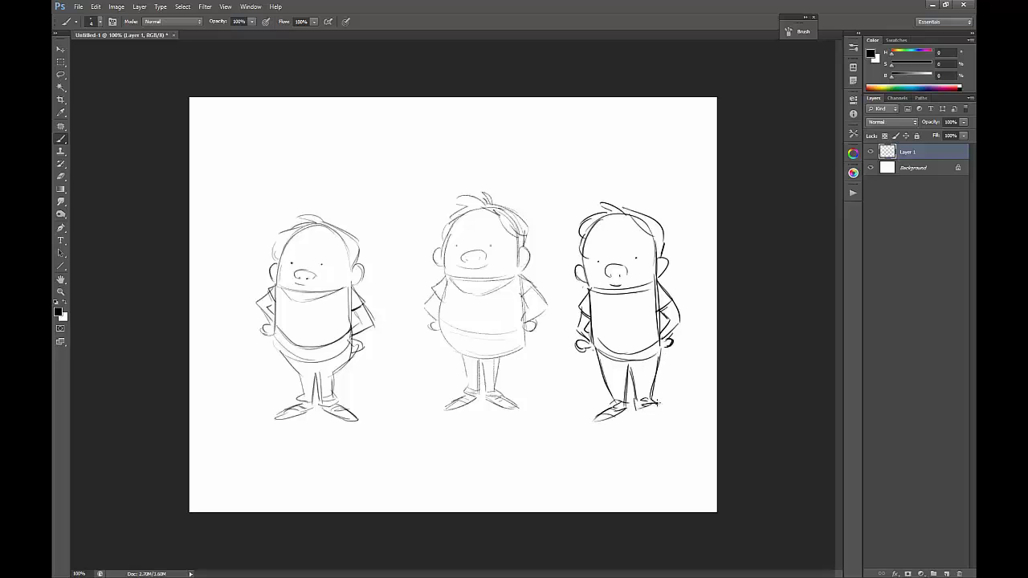
drag(641, 410, 678, 418)
mouse_move(595, 294)
mouse_down()
mouse_move(593, 328)
mouse_move(670, 328)
mouse_up()
Draw a single eyebrow line across each of the three characters' faces, redoing the strokes on the left and middle ones.
drag(595, 256, 632, 235)
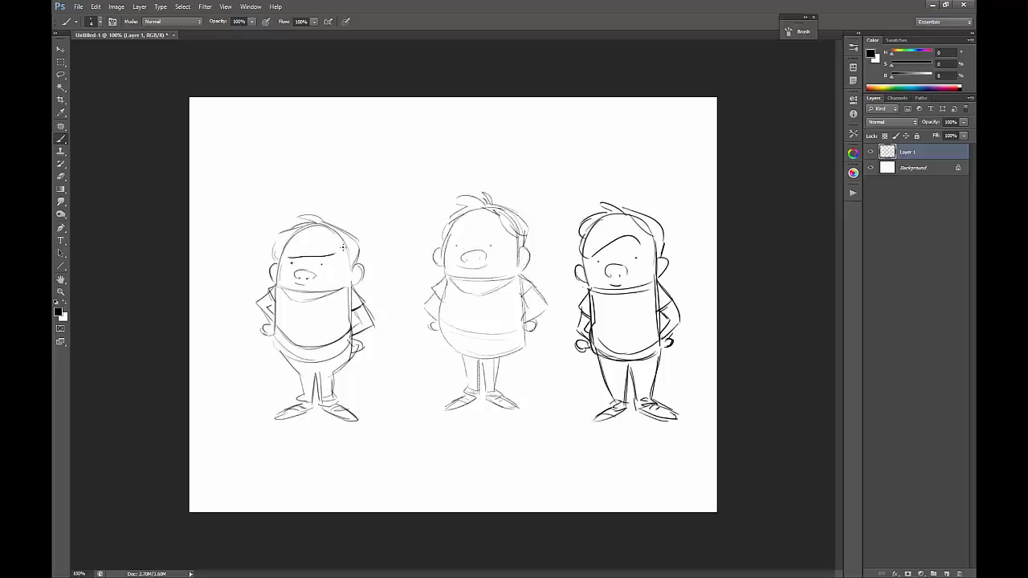
key(ctrl+z)
drag(288, 261, 336, 253)
drag(454, 246, 497, 235)
key(ctrl+z)
drag(453, 243, 493, 237)
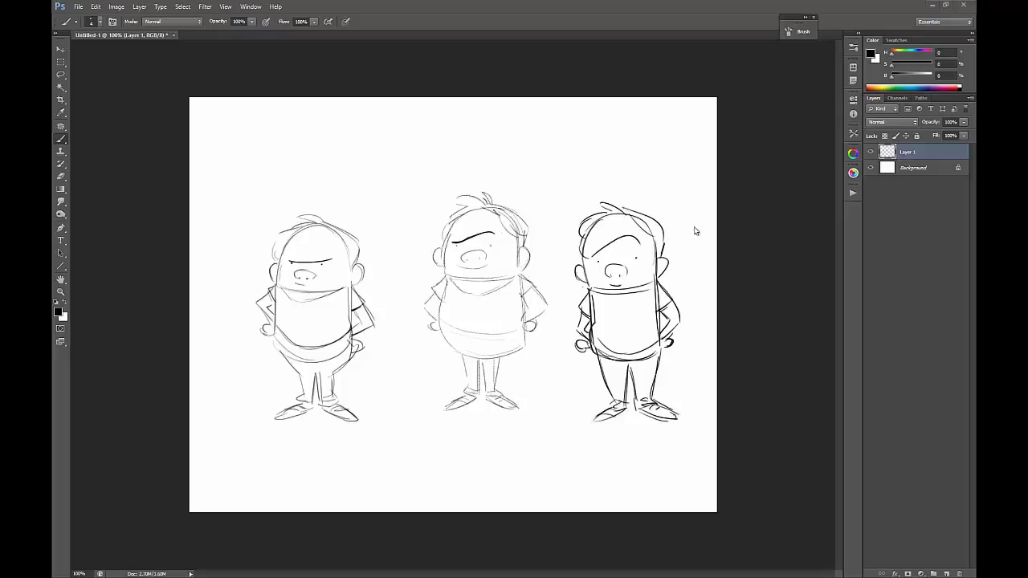
Toggle the character sketch layer's visibility, leave it hidden and add a new layer above it.
click(871, 152)
click(871, 152)
click(870, 152)
click(870, 152)
click(871, 152)
click(947, 574)
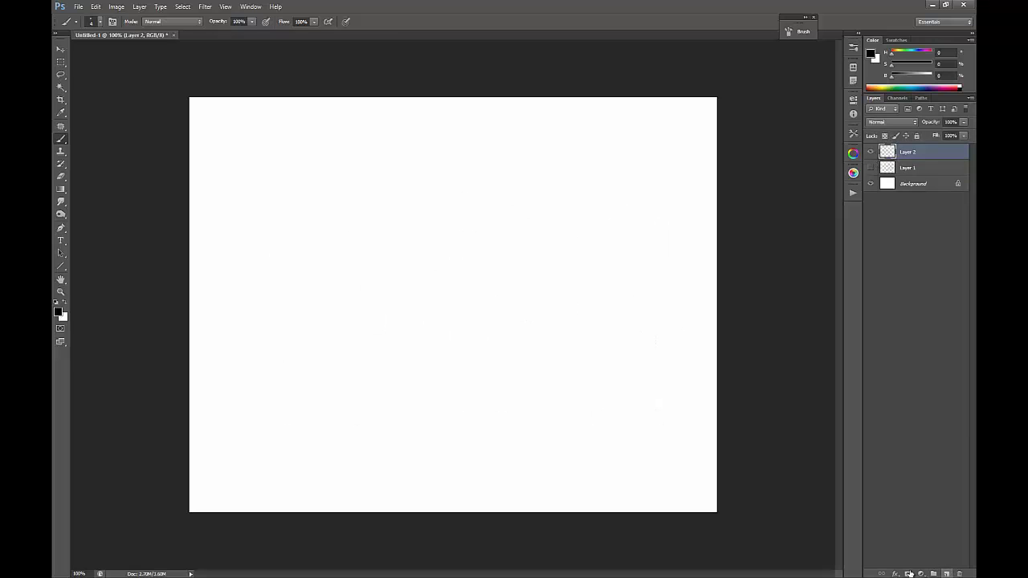
Sketch a diagonal stylus pen near the canvas centre with a pointed tip, side button and rounded eraser end.
right_click(476, 217)
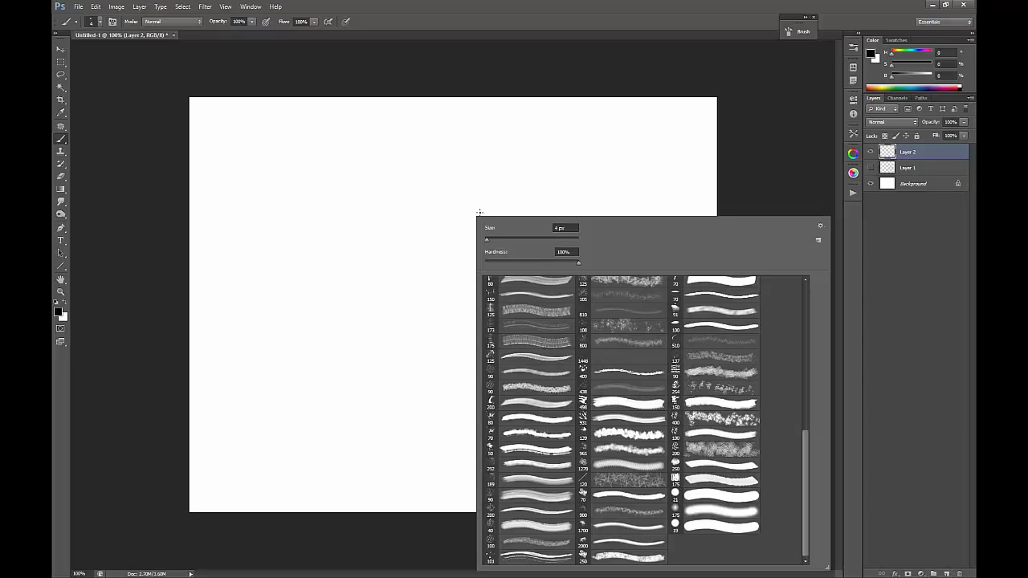
click(652, 126)
mouse_move(425, 257)
mouse_down()
mouse_move(490, 208)
mouse_move(430, 283)
mouse_up()
mouse_move(488, 245)
mouse_down()
mouse_move(428, 288)
mouse_move(499, 233)
mouse_up()
drag(421, 265, 498, 205)
drag(488, 241, 505, 207)
mouse_move(489, 245)
mouse_down()
mouse_move(522, 207)
mouse_move(508, 210)
mouse_up()
drag(419, 265, 401, 296)
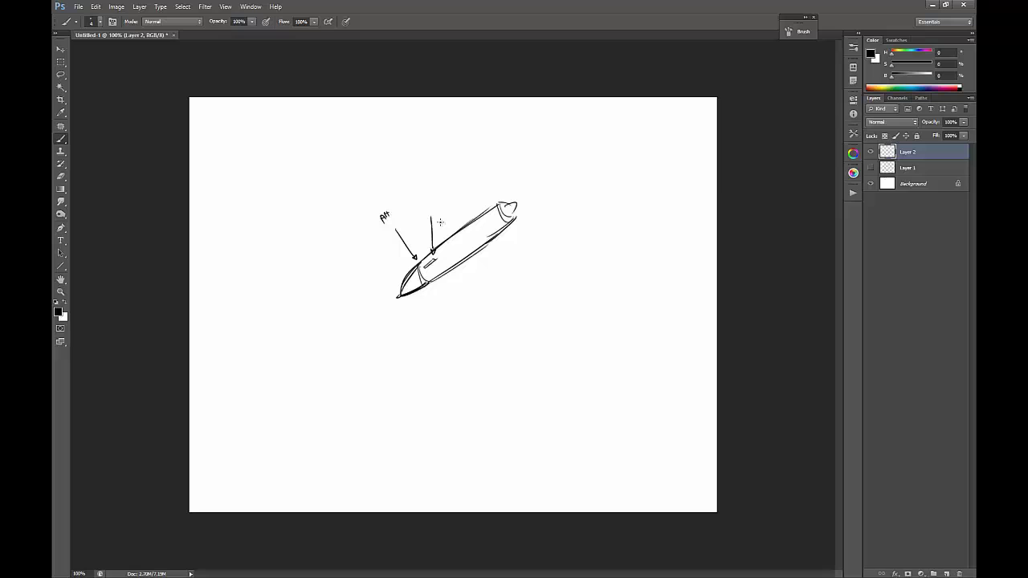
Label the stylus's button positions with arrows marked Alt and B and its eraser end with E, circling Alt and B.
drag(438, 197, 435, 206)
drag(433, 192, 428, 189)
drag(372, 231, 374, 209)
mouse_move(445, 238)
alt+mouse_down()
mouse_move(439, 230)
mouse_move(440, 248)
alt+mouse_up()
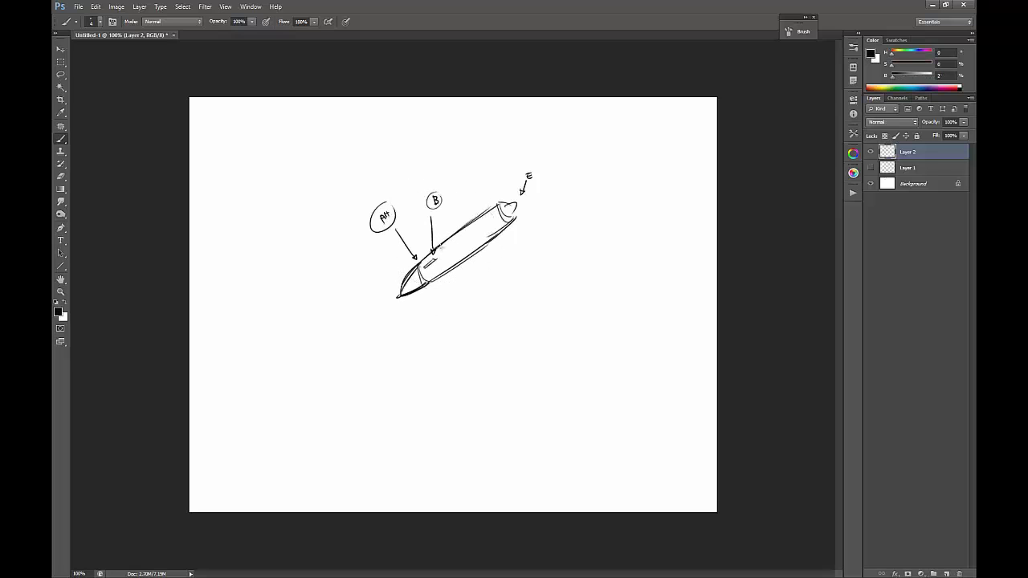
Paint a broad stroke below the stylus with the 498 px brush and a textured stroke beside it with the 175 px brush.
right_click(458, 215)
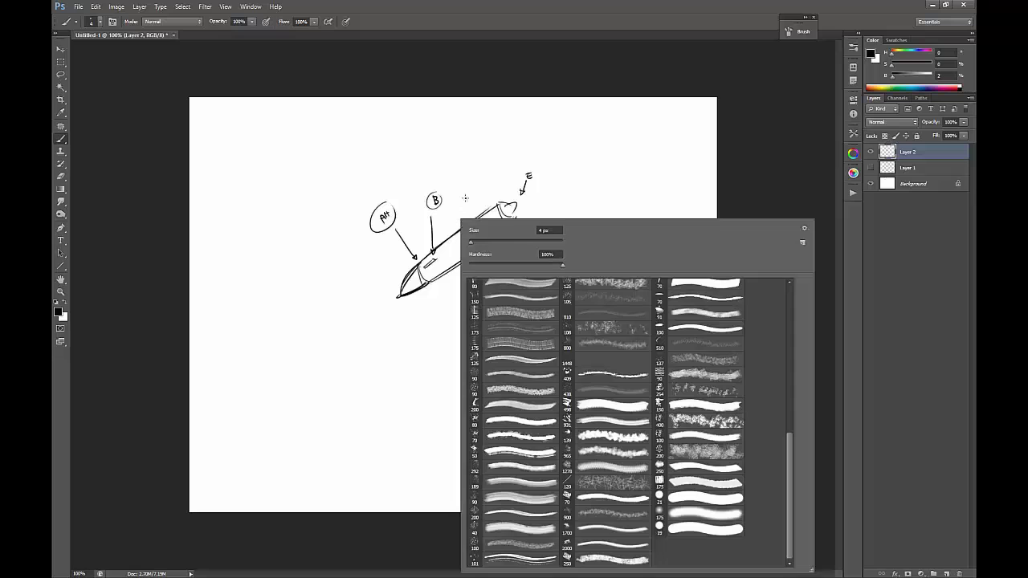
click(686, 408)
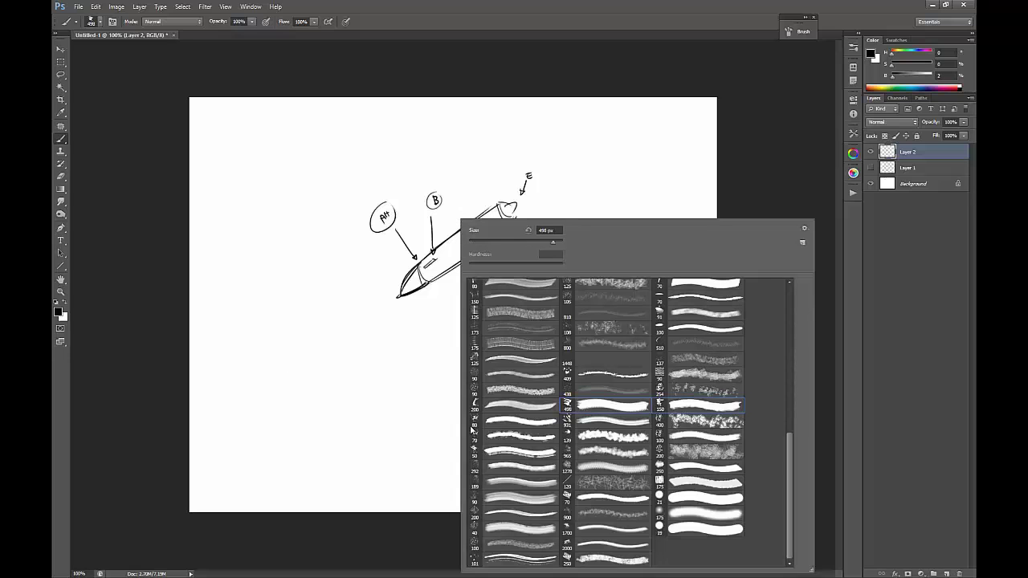
mouse_move(410, 397)
mouse_down()
mouse_move(479, 415)
mouse_move(500, 389)
mouse_move(626, 410)
mouse_up()
right_click(538, 221)
click(606, 350)
mouse_move(502, 370)
mouse_down()
mouse_move(595, 390)
mouse_move(671, 378)
mouse_up()
Paint overlapping textured strokes beside the previous ones with the 173 px and 125 px brushes.
right_click(570, 309)
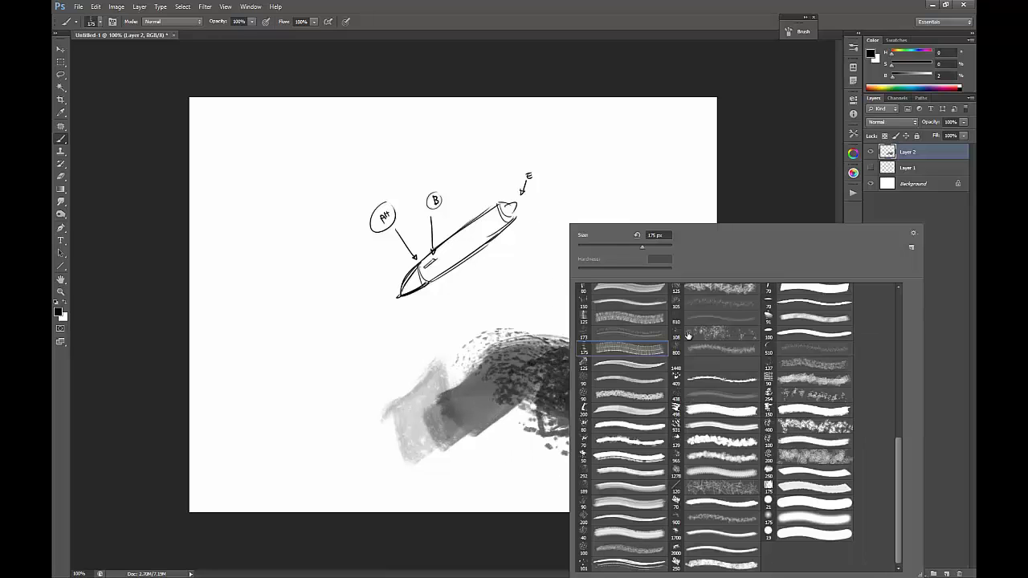
click(630, 337)
mouse_move(526, 349)
mouse_down()
mouse_move(604, 315)
mouse_move(669, 329)
mouse_up()
mouse_move(563, 349)
mouse_down()
mouse_move(695, 313)
mouse_move(643, 426)
mouse_up()
right_click(564, 270)
click(631, 317)
mouse_move(555, 330)
mouse_down()
mouse_move(619, 294)
mouse_move(723, 327)
mouse_up()
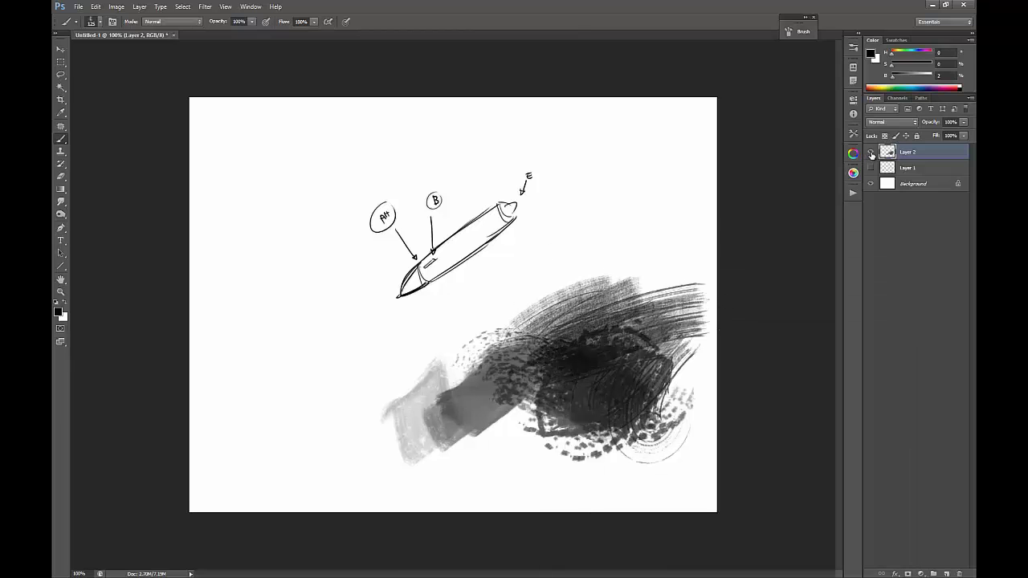
Hide the stylus layer, add a new layer and load the 1EM Sharp fine pen preset after trying the brush tool and 1EM 03 shading presets.
click(872, 152)
click(948, 573)
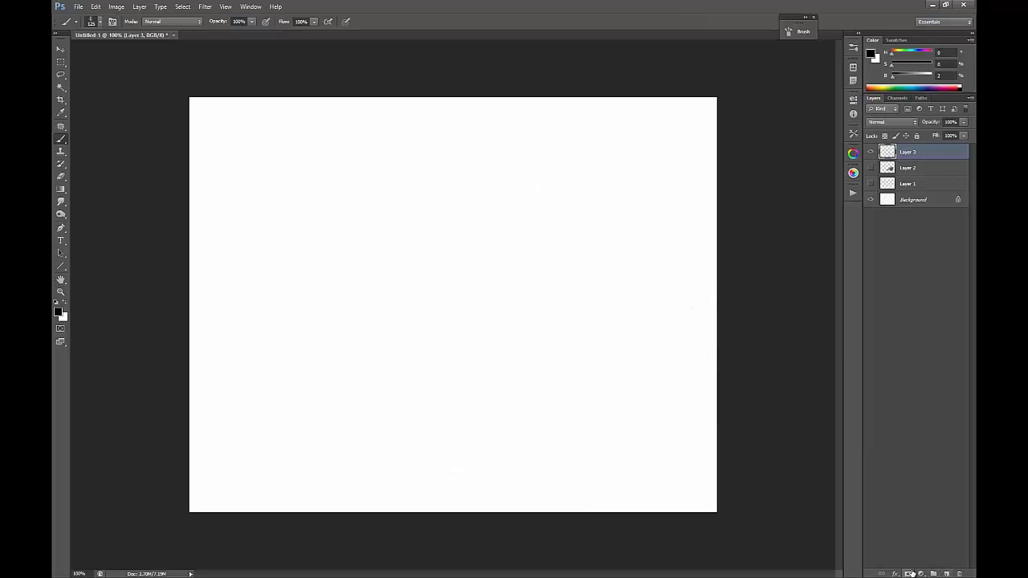
click(854, 133)
scroll(834, 217, down, 3)
click(832, 203)
scroll(804, 181, up, 3)
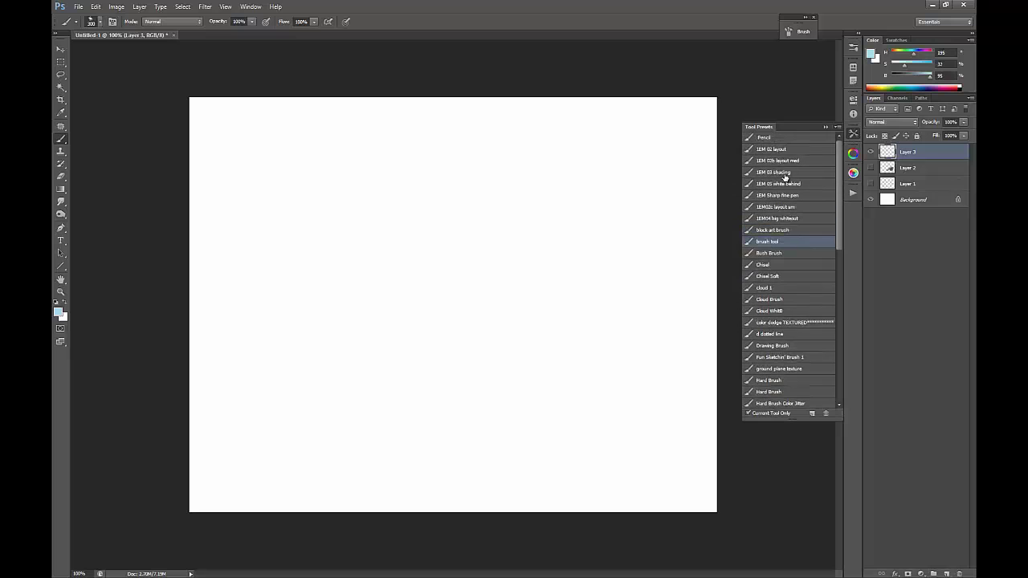
click(802, 173)
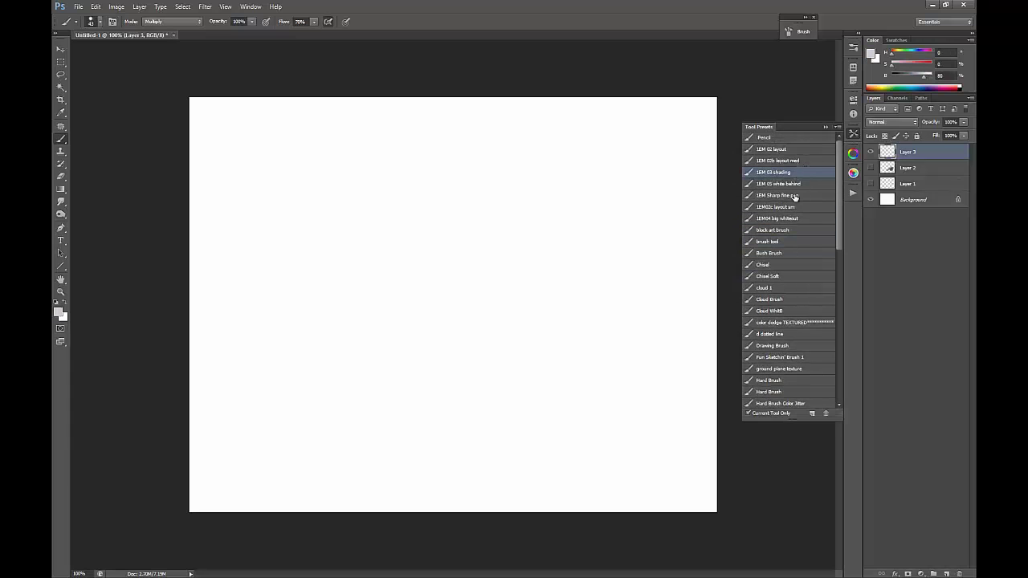
click(794, 196)
click(826, 126)
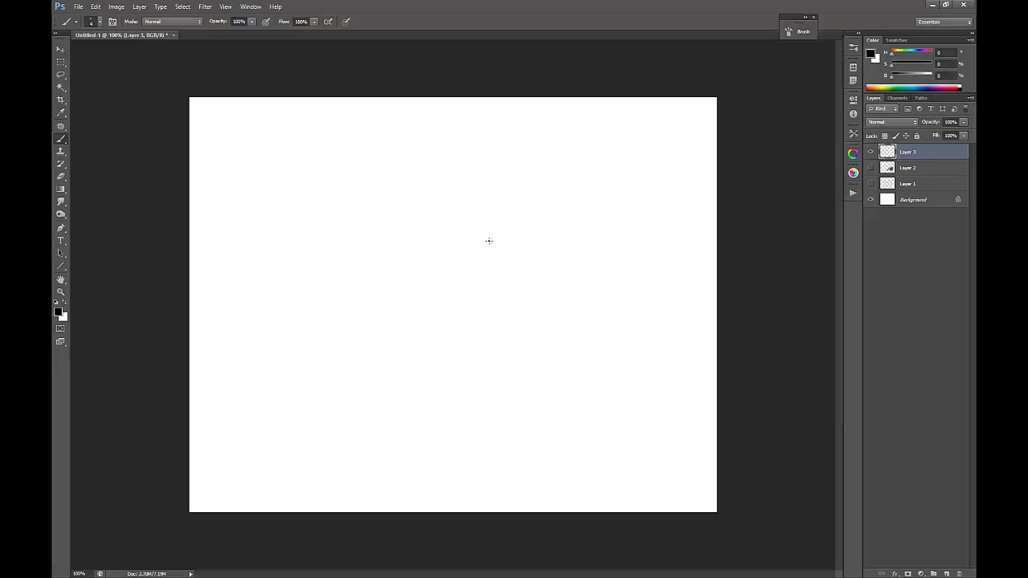
Set the colour to a muted grey-brown (H 0, S 11, B 37), enlarge the brush and paint a solid head and torso silhouette.
click(906, 76)
click(896, 64)
right_click(506, 257)
click(560, 245)
mouse_move(459, 214)
mouse_down()
mouse_move(471, 243)
mouse_move(469, 255)
mouse_move(453, 234)
mouse_move(460, 206)
mouse_move(479, 252)
mouse_move(461, 304)
mouse_move(472, 341)
mouse_up()
mouse_move(507, 281)
mouse_down()
mouse_move(490, 338)
mouse_move(510, 291)
mouse_move(516, 316)
mouse_move(523, 281)
mouse_move(498, 361)
mouse_move(470, 330)
mouse_up()
Set the brush size to 43 px, widen the silhouette's body and paint two short legs.
right_click(519, 291)
click(525, 246)
click(453, 283)
mouse_move(435, 275)
mouse_down()
mouse_move(440, 352)
mouse_move(431, 274)
mouse_move(449, 222)
mouse_move(484, 192)
mouse_move(519, 297)
mouse_move(517, 272)
mouse_move(516, 322)
mouse_move(496, 349)
mouse_move(437, 352)
mouse_move(507, 347)
mouse_move(522, 322)
mouse_up()
mouse_move(440, 352)
mouse_down()
mouse_move(445, 383)
mouse_move(453, 352)
mouse_move(448, 377)
mouse_move(492, 355)
mouse_move(482, 365)
mouse_move(489, 379)
mouse_move(503, 371)
mouse_move(495, 376)
mouse_move(493, 356)
mouse_move(504, 372)
mouse_move(518, 282)
mouse_move(485, 383)
mouse_up()
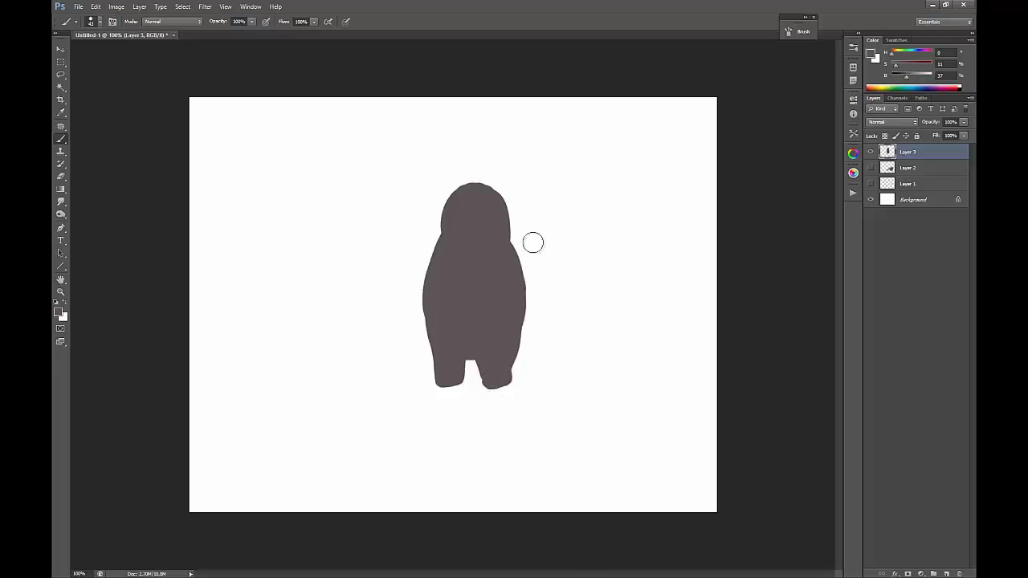
Lock the layer's transparent pixels and shade the silhouette's lower edges using the soft 175 px brush and a darker grey of brightness 20.
right_click(493, 221)
drag(815, 489, 815, 486)
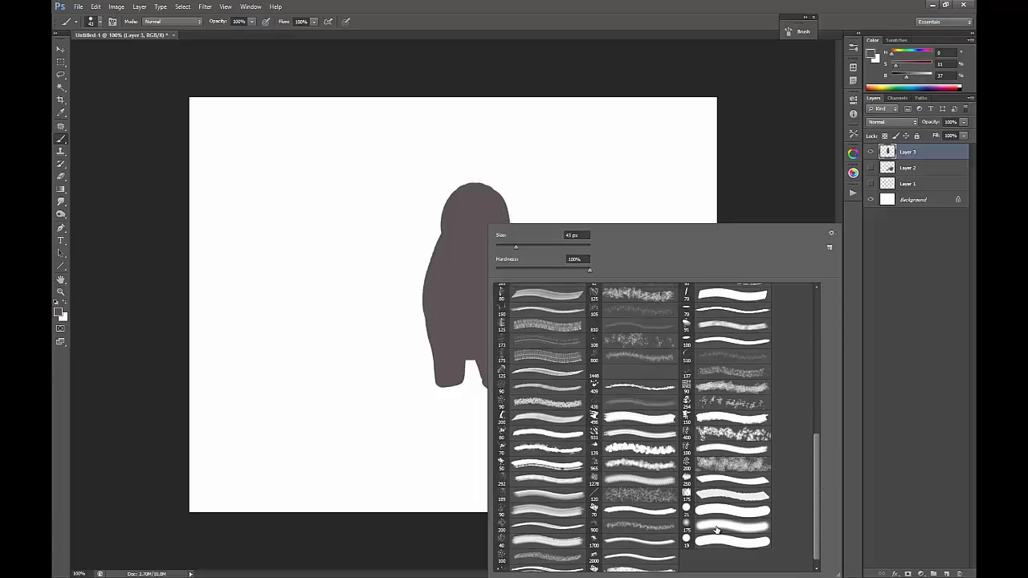
click(718, 528)
click(471, 299)
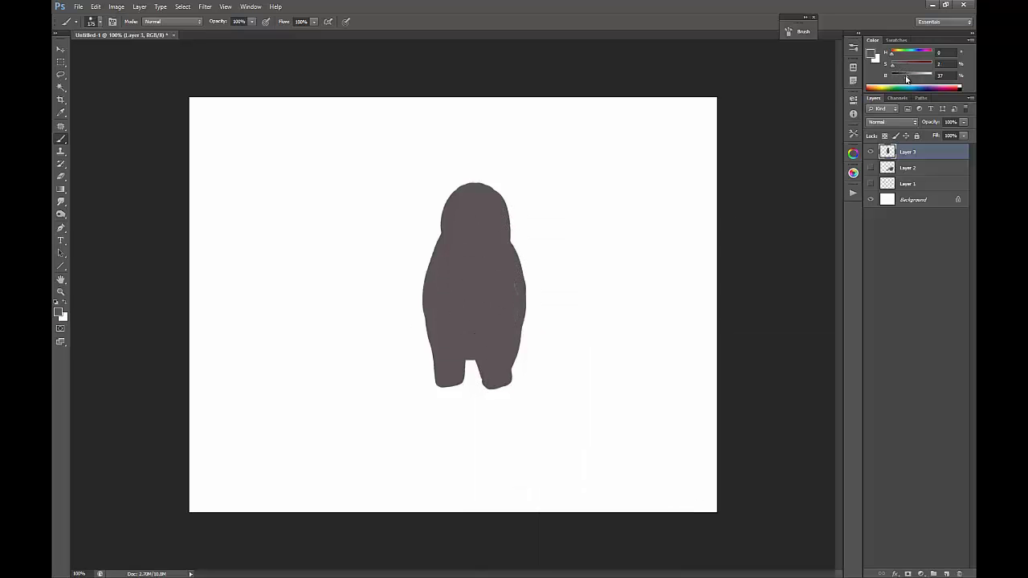
drag(906, 79, 899, 83)
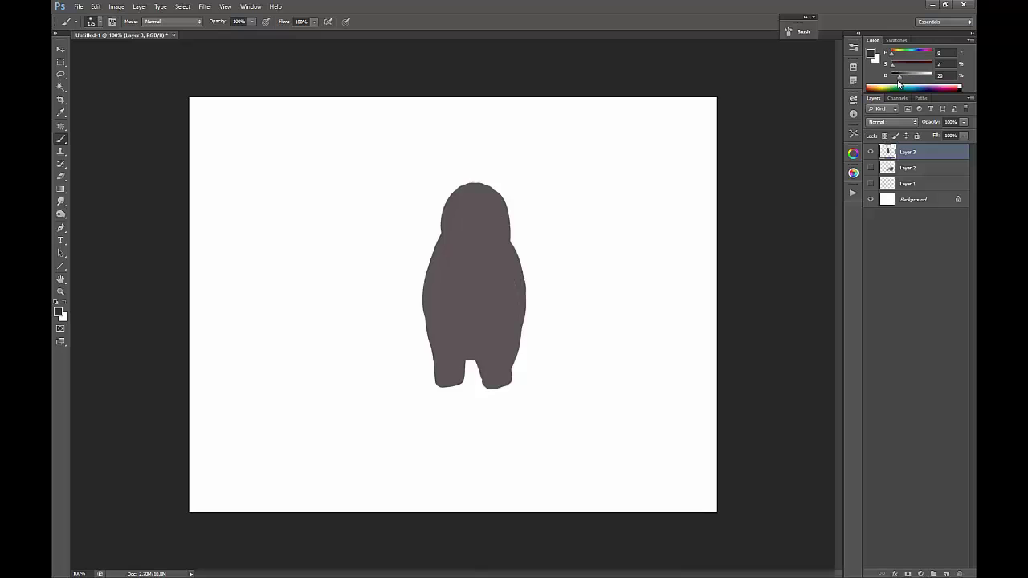
click(885, 136)
mouse_move(469, 390)
mouse_down()
mouse_move(567, 371)
mouse_move(471, 391)
mouse_move(380, 345)
mouse_move(502, 370)
mouse_move(588, 306)
mouse_move(473, 368)
mouse_move(399, 340)
mouse_move(537, 360)
mouse_move(569, 311)
mouse_move(541, 351)
mouse_move(532, 296)
mouse_move(443, 390)
mouse_move(409, 262)
mouse_move(465, 273)
mouse_move(432, 376)
mouse_move(417, 276)
mouse_move(516, 337)
mouse_move(535, 262)
mouse_up()
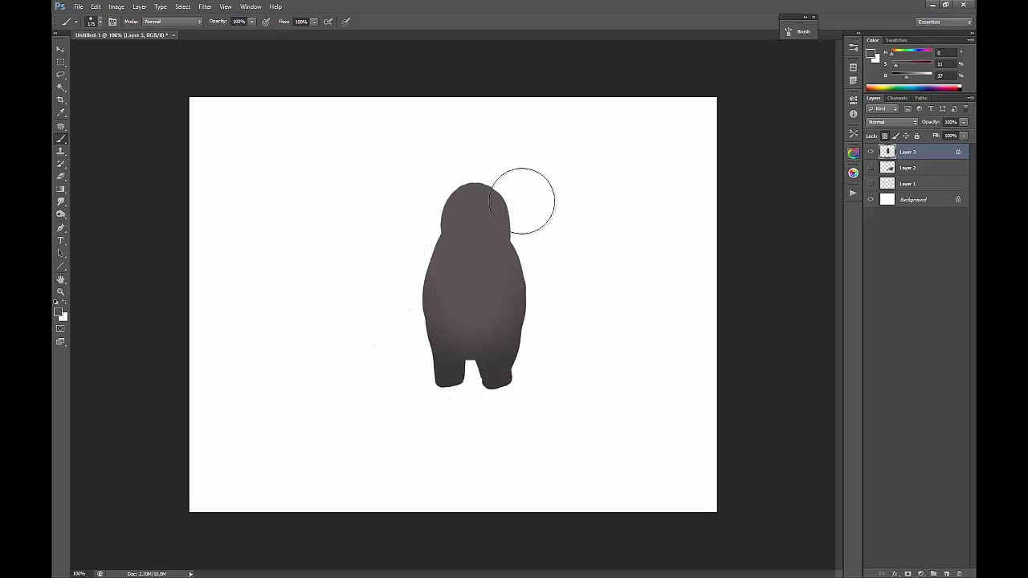
Softly highlight the silhouette's head with a lighter grey-brown and reduce the brush size to 54 px.
click(907, 85)
mouse_move(474, 193)
mouse_down()
mouse_move(487, 175)
mouse_move(473, 177)
mouse_move(560, 296)
mouse_up()
right_click(500, 224)
click(537, 248)
Sample the body colour, darken it to brightness 13 and shade the feet with a 129 px soft brush.
alt+click(445, 247)
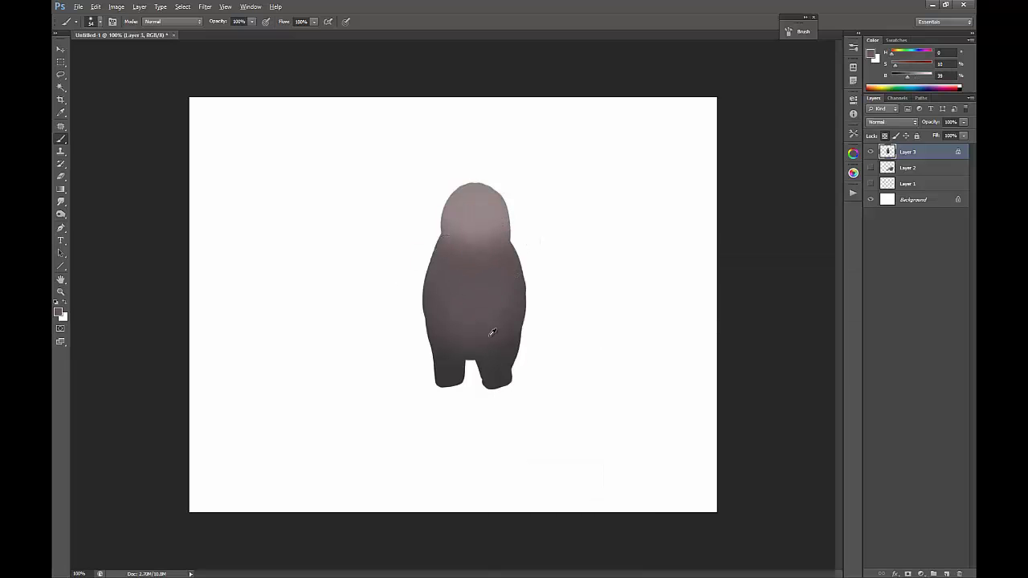
click(895, 75)
right_click(550, 224)
click(608, 245)
mouse_move(432, 380)
mouse_down()
mouse_move(501, 386)
mouse_move(509, 396)
mouse_up()
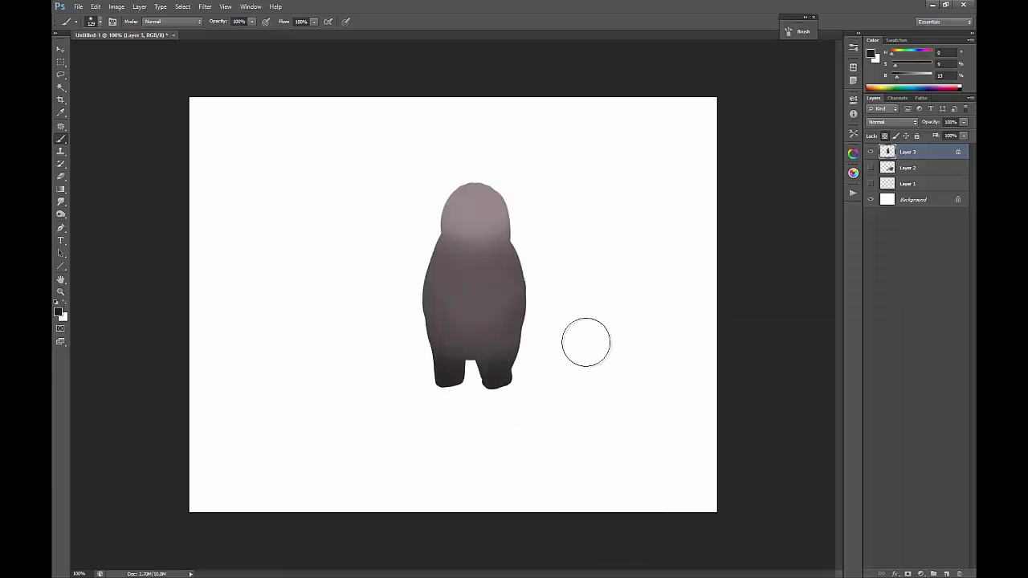
Lasso a curved collar shape below the head, paint it dark and deselect it.
click(62, 74)
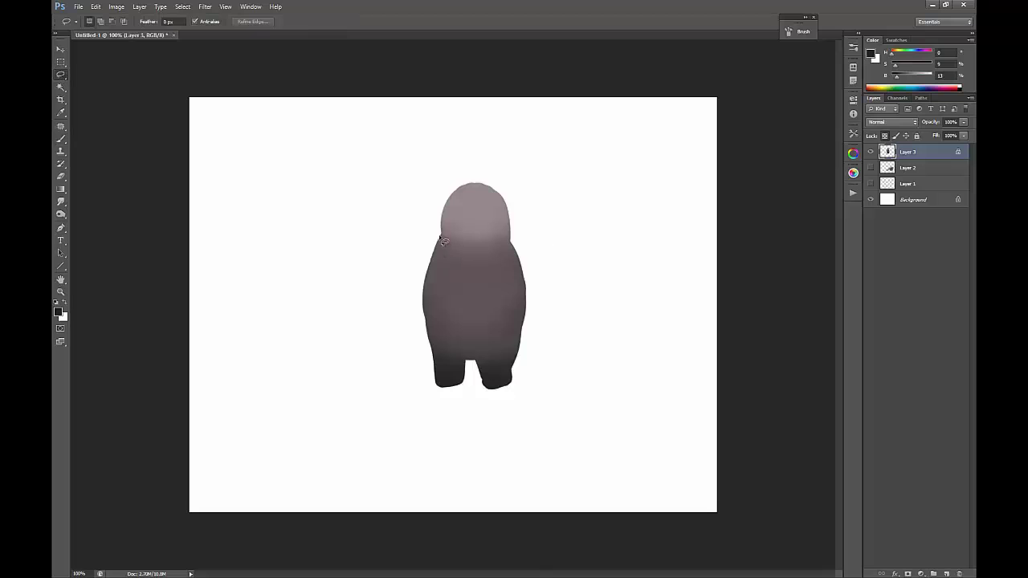
mouse_move(441, 239)
mouse_down()
mouse_move(493, 278)
mouse_move(521, 233)
mouse_move(460, 247)
mouse_move(428, 210)
mouse_move(473, 252)
mouse_move(443, 246)
mouse_move(449, 273)
mouse_move(533, 246)
mouse_up()
key(b)
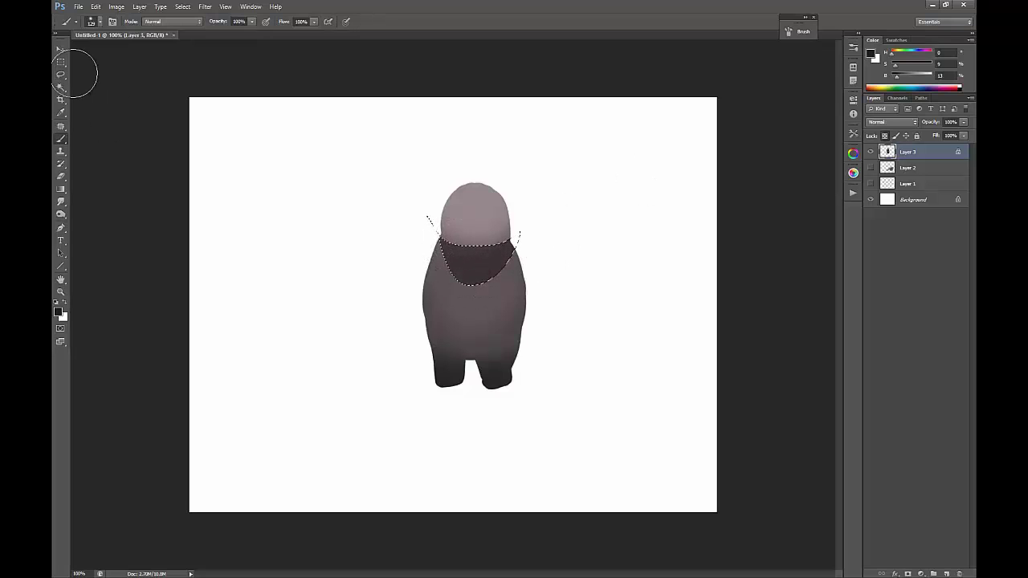
click(61, 74)
click(257, 278)
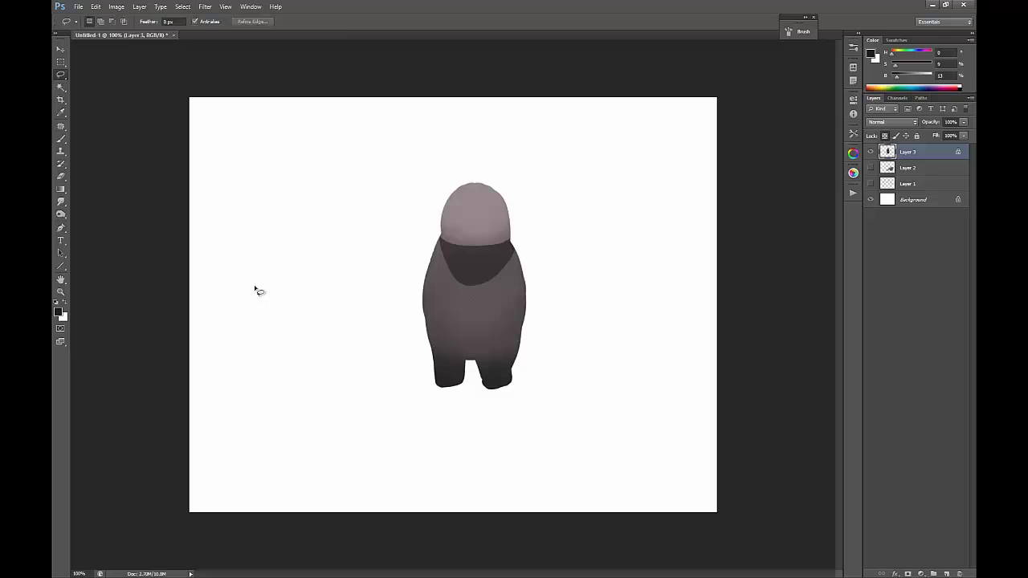
Outline a pointed sleeve shape beside the character's left shoulder with the Polygonal Lasso tool.
drag(60, 61, 76, 63)
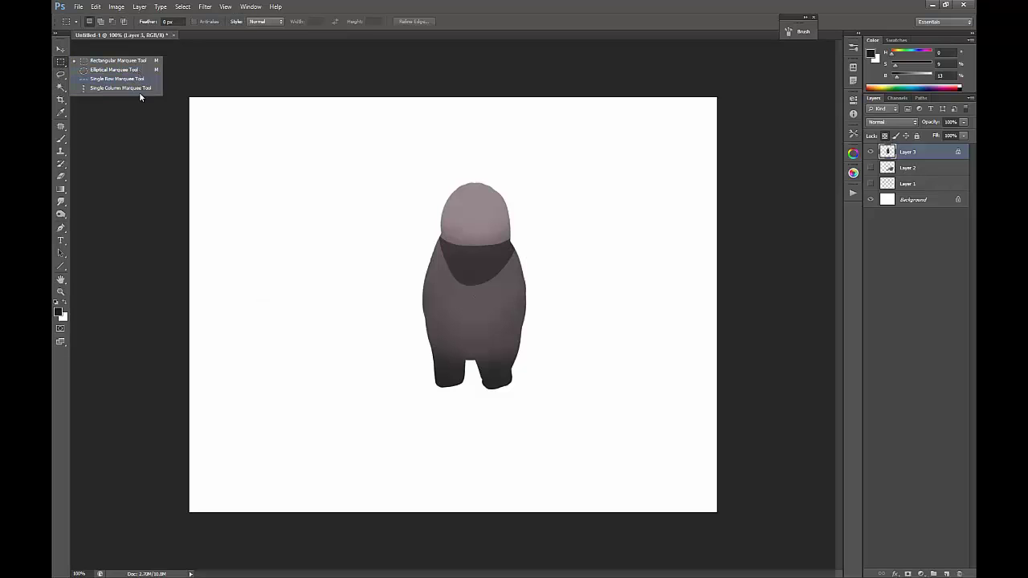
click(84, 70)
drag(60, 74, 61, 75)
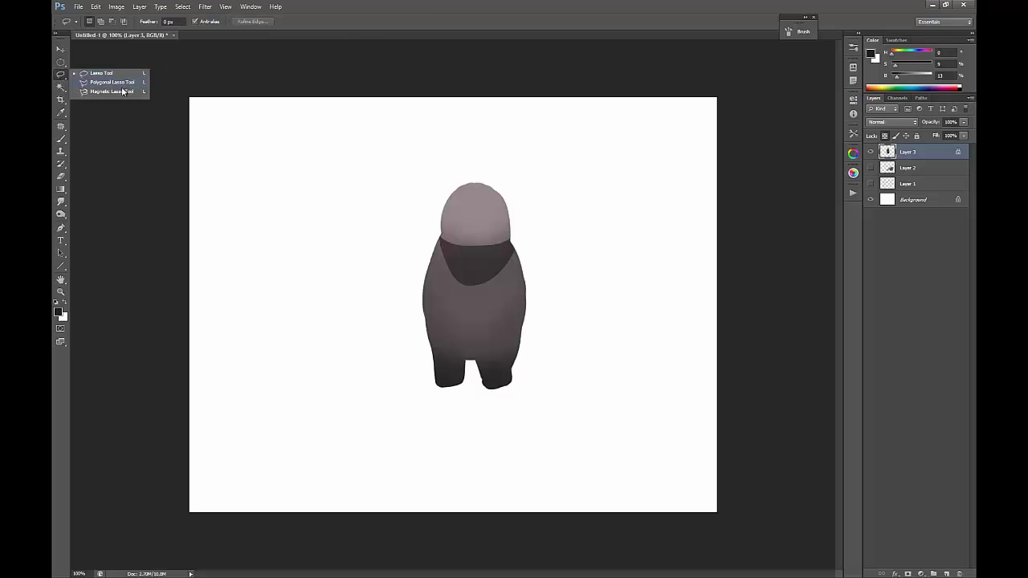
click(125, 82)
click(439, 239)
click(415, 257)
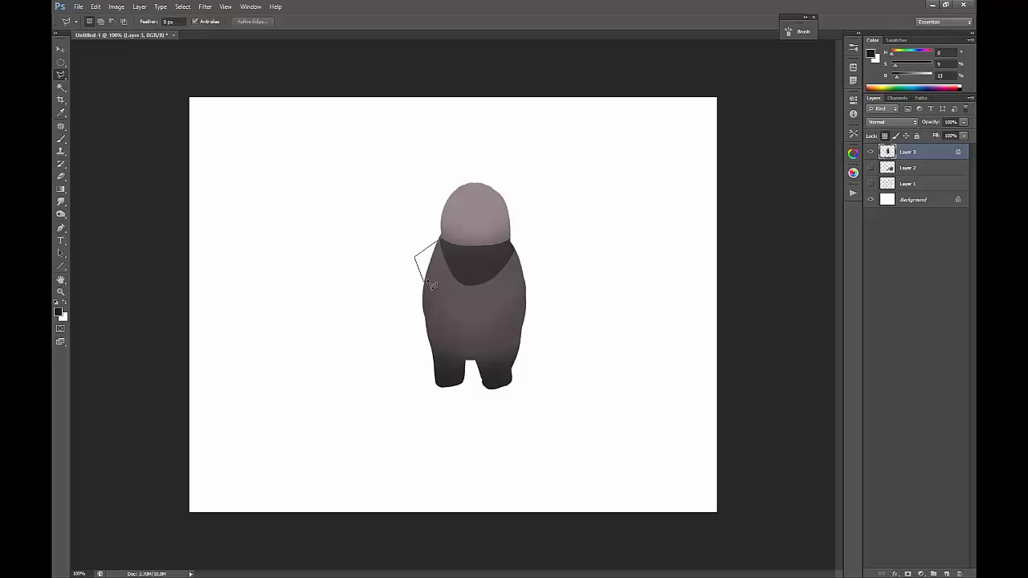
click(427, 281)
click(441, 237)
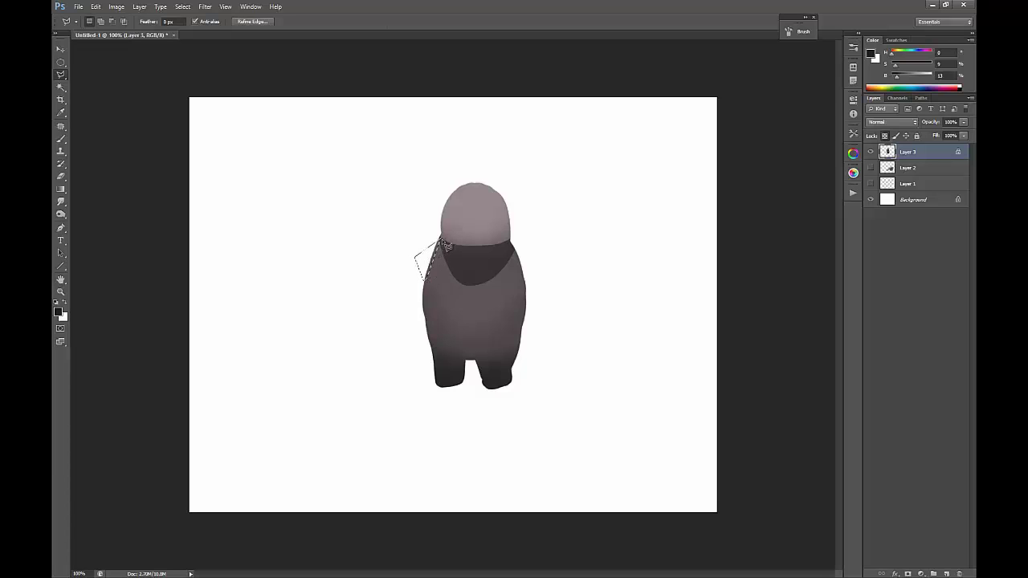
Add a matching pointed sleeve shape beside the right shoulder to the selection.
key(shift)
click(518, 255)
click(523, 278)
click(544, 266)
click(526, 245)
Sample the body colour, unlock the layer's transparent pixels, paint both selected sleeves and deselect them.
key(b)
alt+click(472, 297)
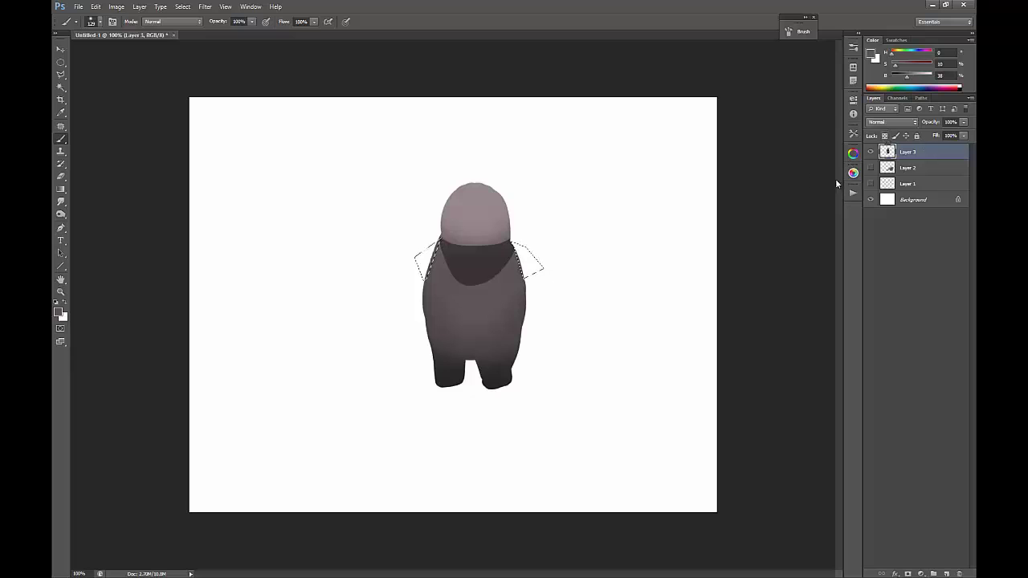
mouse_move(529, 251)
mouse_down()
mouse_move(527, 280)
mouse_move(521, 247)
mouse_move(517, 299)
mouse_move(426, 269)
mouse_move(426, 233)
mouse_move(438, 271)
mouse_move(452, 248)
mouse_up()
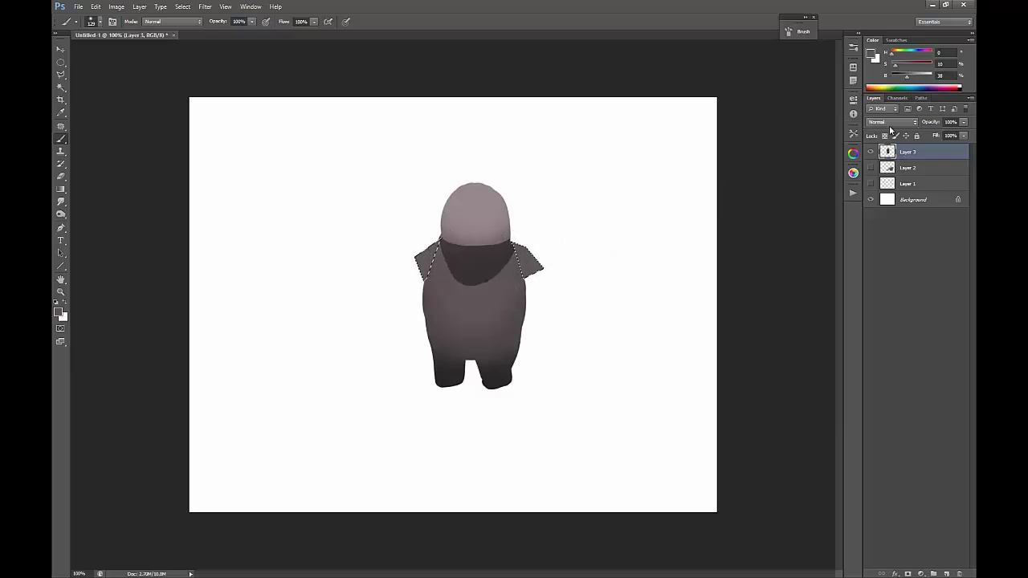
key(ctrl+d)
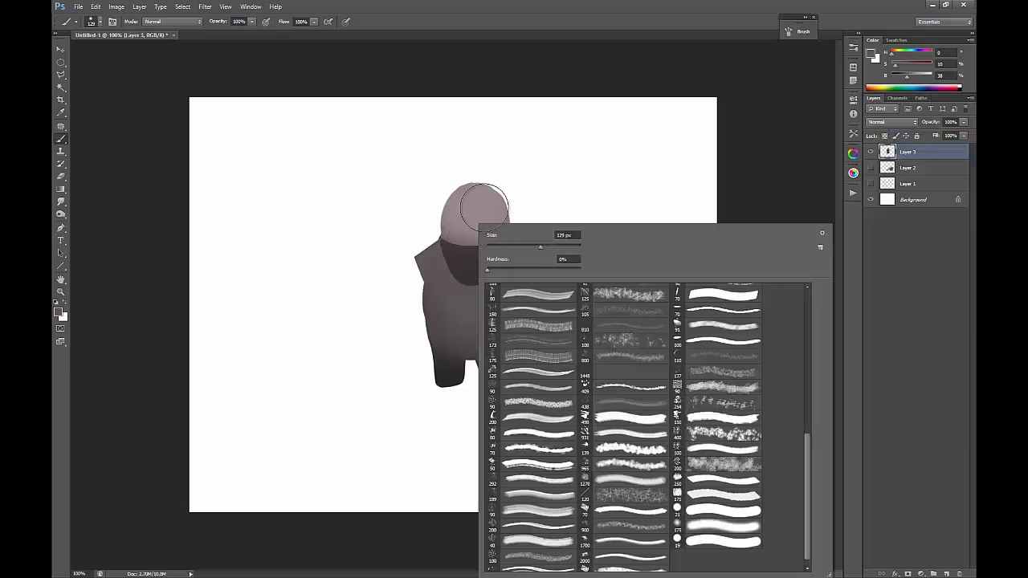
Choose the textured 50 px brush, lock the layer's transparent pixels and shade the collar and lower head with sampled tones.
right_click(479, 225)
drag(809, 450, 817, 345)
click(707, 406)
alt+click(458, 256)
click(886, 136)
click(887, 136)
alt+click(468, 265)
alt+click(466, 236)
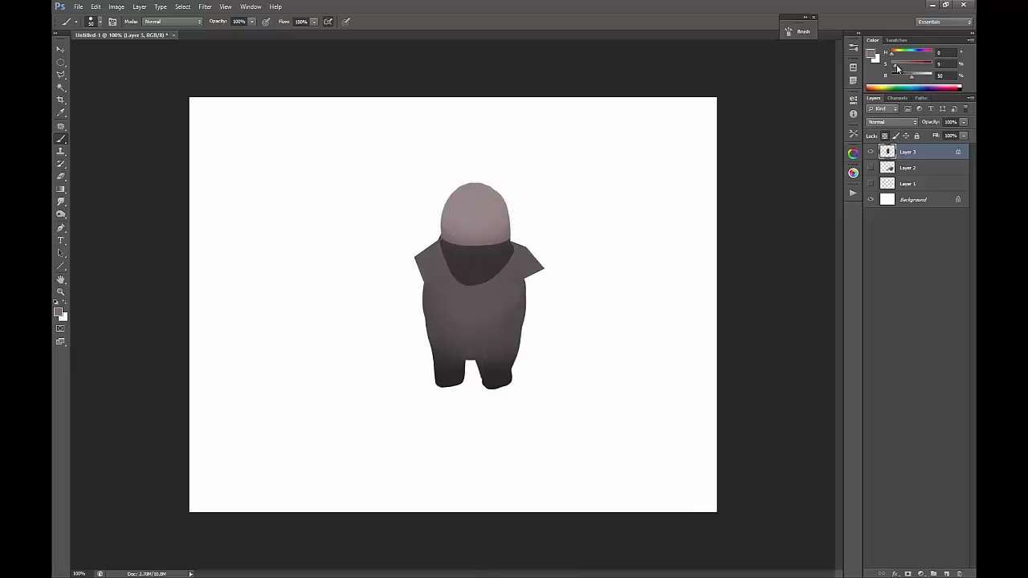
drag(912, 79, 906, 79)
alt+click(477, 236)
alt+click(452, 253)
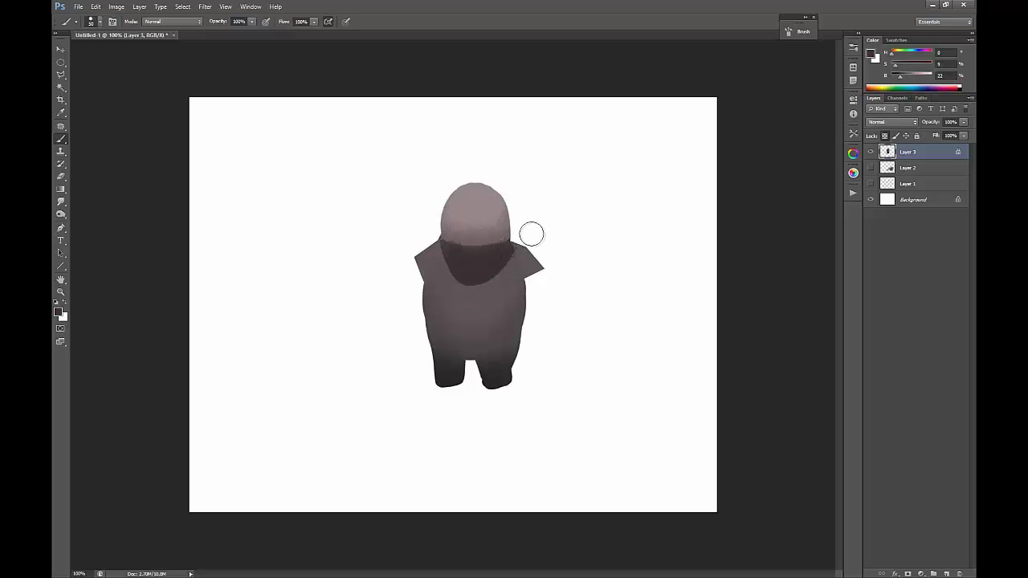
Sample the dark collar colour, reduce the brush to 17 px and paint a belt line across the waist.
alt+click(499, 245)
right_click(499, 245)
click(508, 247)
key(Return)
mouse_move(464, 331)
mouse_down()
mouse_move(489, 318)
mouse_move(469, 329)
mouse_move(523, 319)
mouse_up()
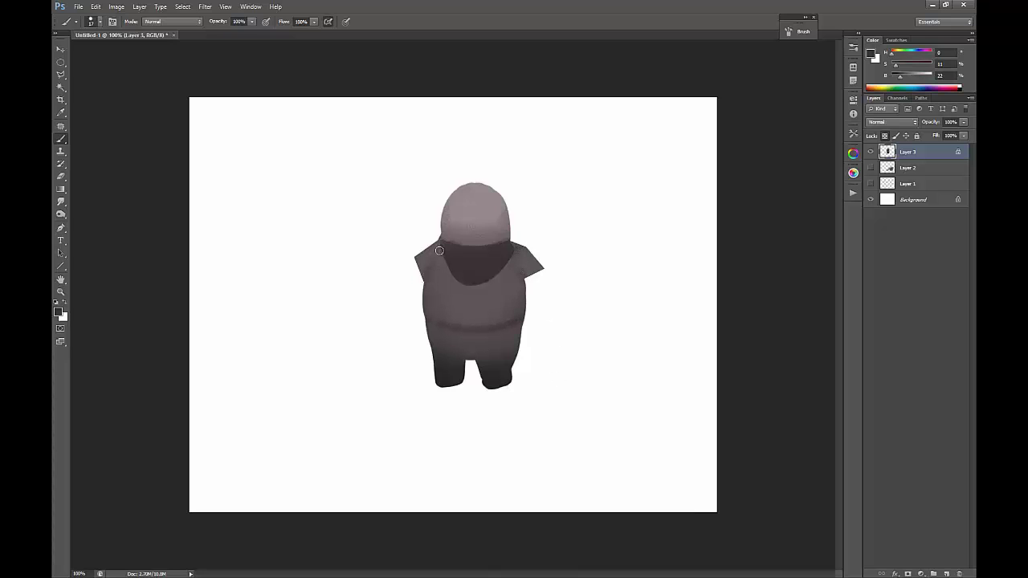
Unlock the layer's transparent pixels and erase the legs into tapered, flat-ended trousers with an arched gap between them.
key(e)
drag(434, 372, 446, 398)
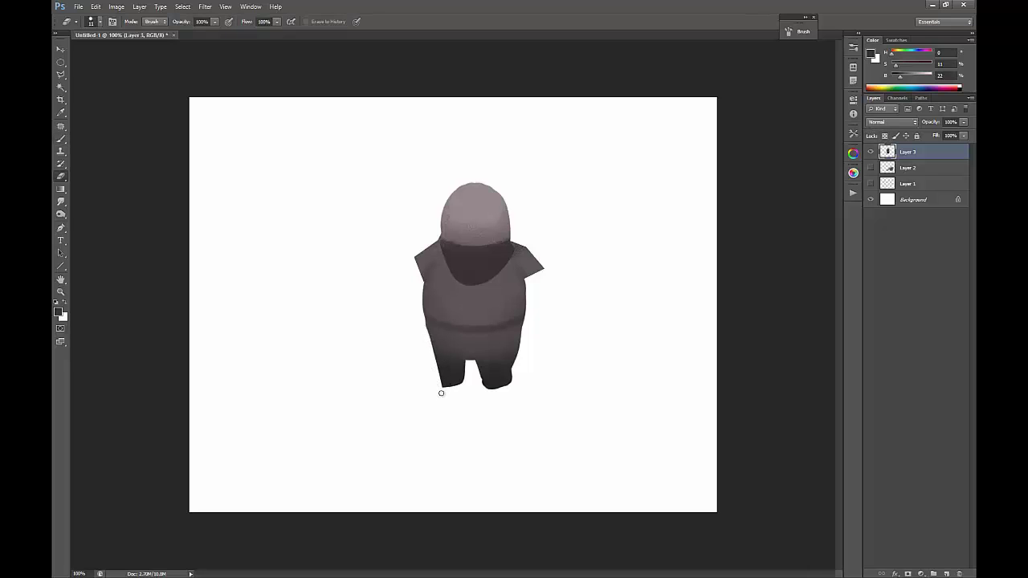
mouse_move(468, 363)
mouse_down()
mouse_move(483, 388)
mouse_move(509, 390)
mouse_move(518, 353)
mouse_up()
Load the 1EM Sharp fine pen brush preset and draw two dot eyes and a smile on the head.
key(b)
click(853, 134)
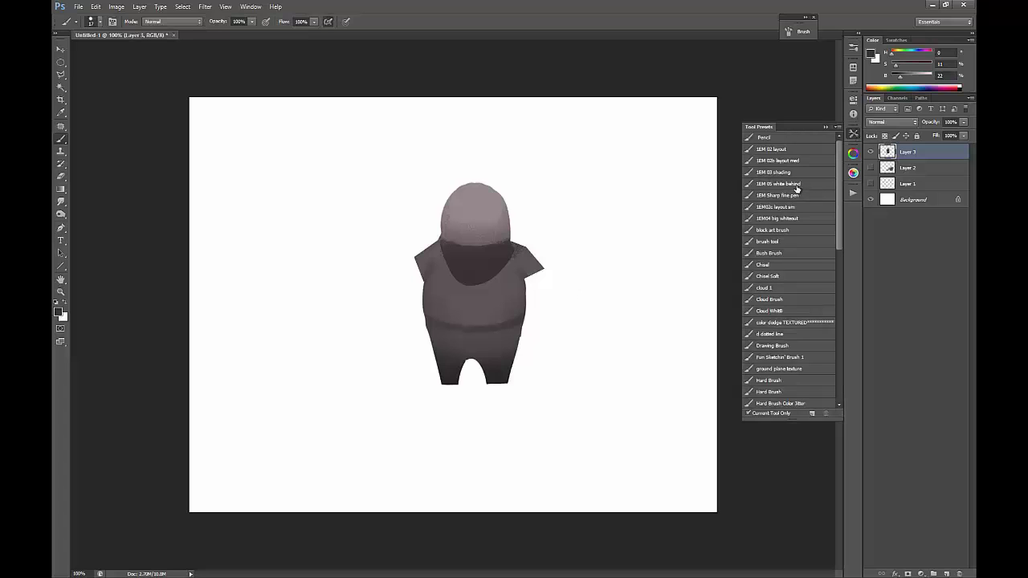
click(796, 195)
click(826, 127)
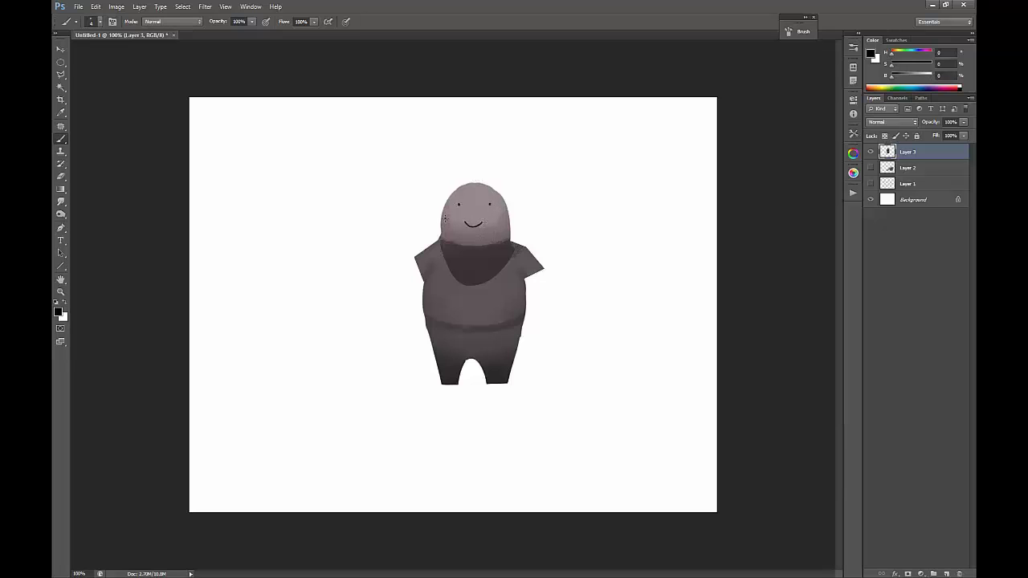
Sample the face colour, raise its saturation to 27 and paint rosy cheeks with a reduced textured brush, transparent pixels locked.
alt+click(473, 199)
right_click(474, 209)
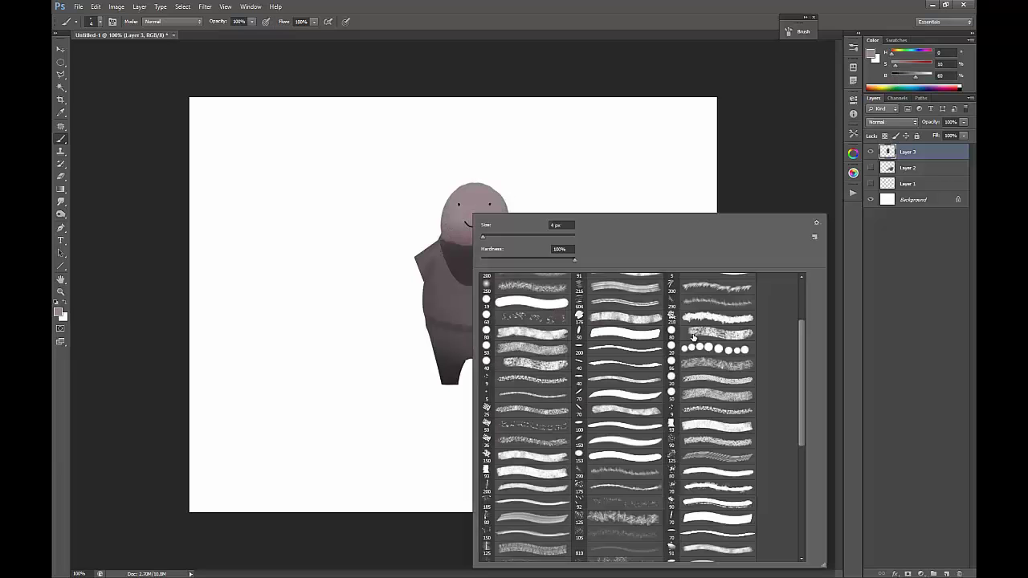
click(546, 354)
alt+click(457, 216)
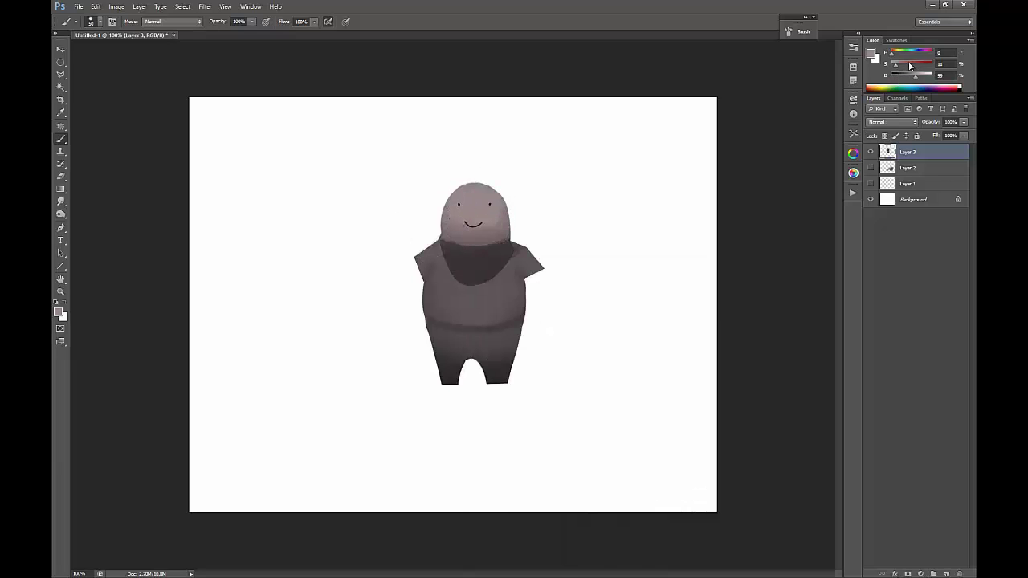
drag(908, 64, 903, 68)
click(885, 137)
right_click(474, 223)
mouse_move(504, 249)
mouse_down()
mouse_move(489, 217)
mouse_move(514, 223)
mouse_up()
key(Return)
Load the 1EM Sharp fine pen preset, unlock transparent pixels, sample the face colour and enlarge the brush.
click(854, 134)
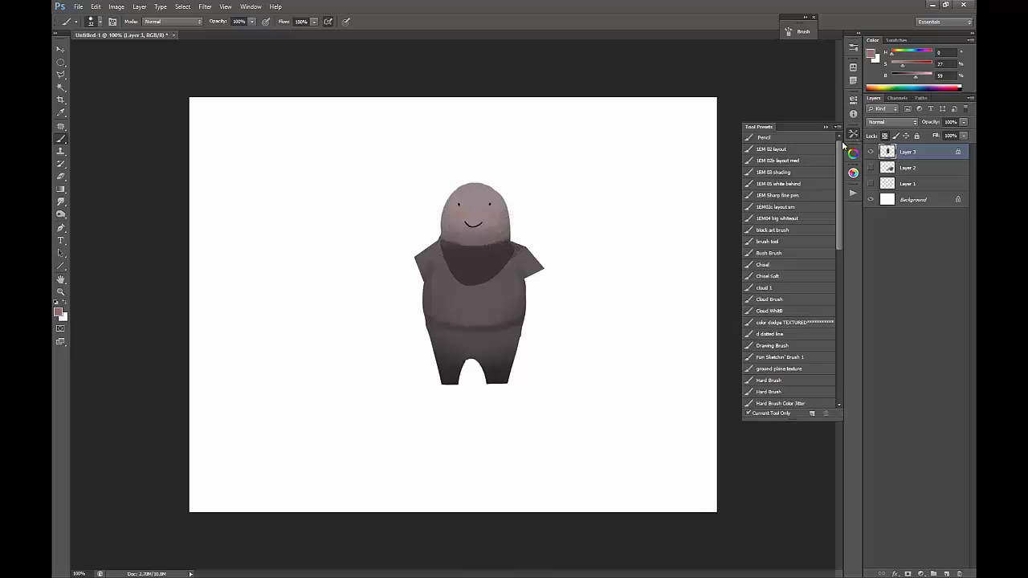
click(783, 196)
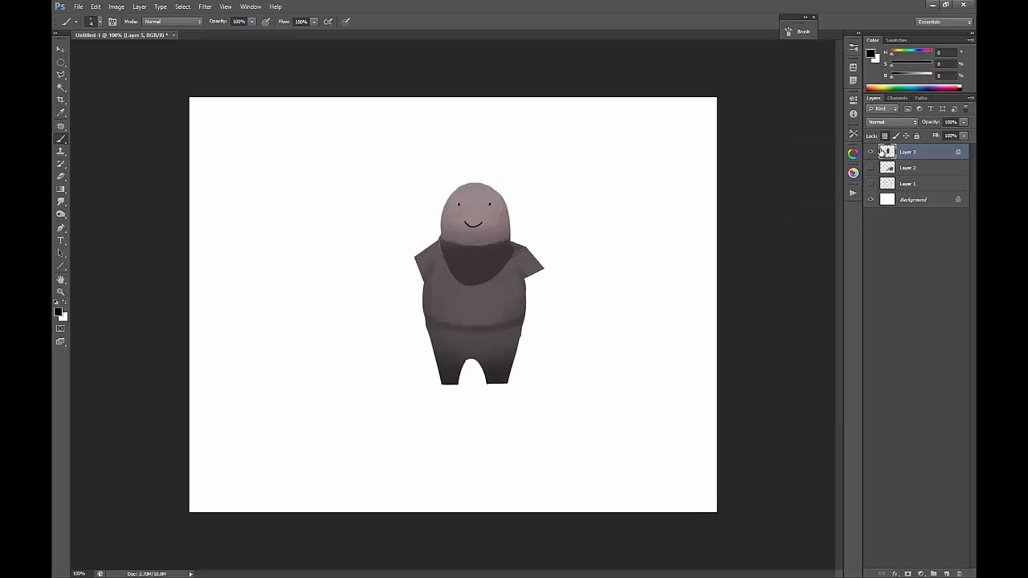
alt+click(471, 217)
right_click(477, 221)
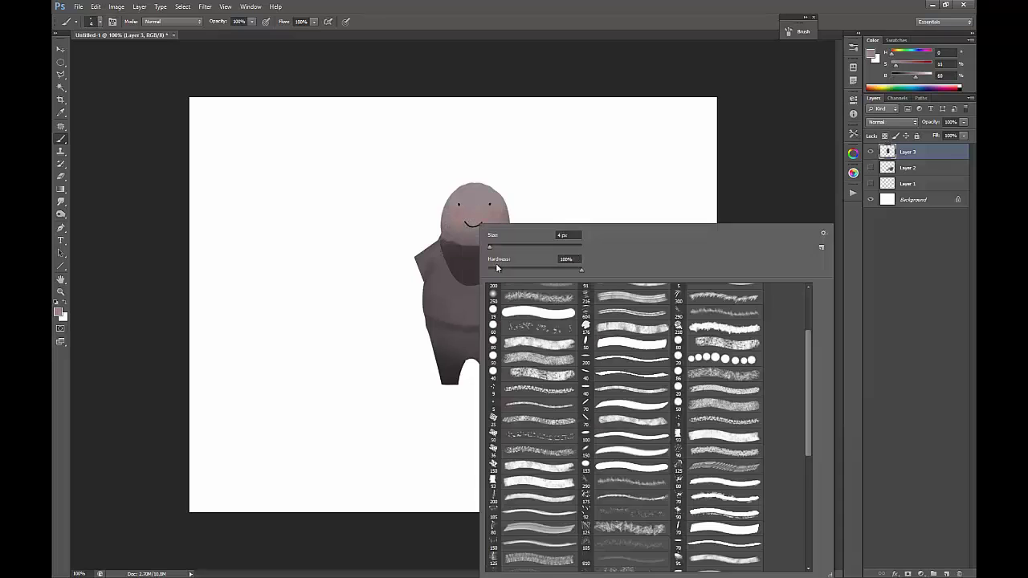
click(495, 247)
click(416, 273)
mouse_move(416, 272)
mouse_down()
mouse_move(413, 295)
mouse_move(416, 287)
mouse_up()
key(ctrl+z)
drag(415, 274, 420, 310)
key(ctrl+z)
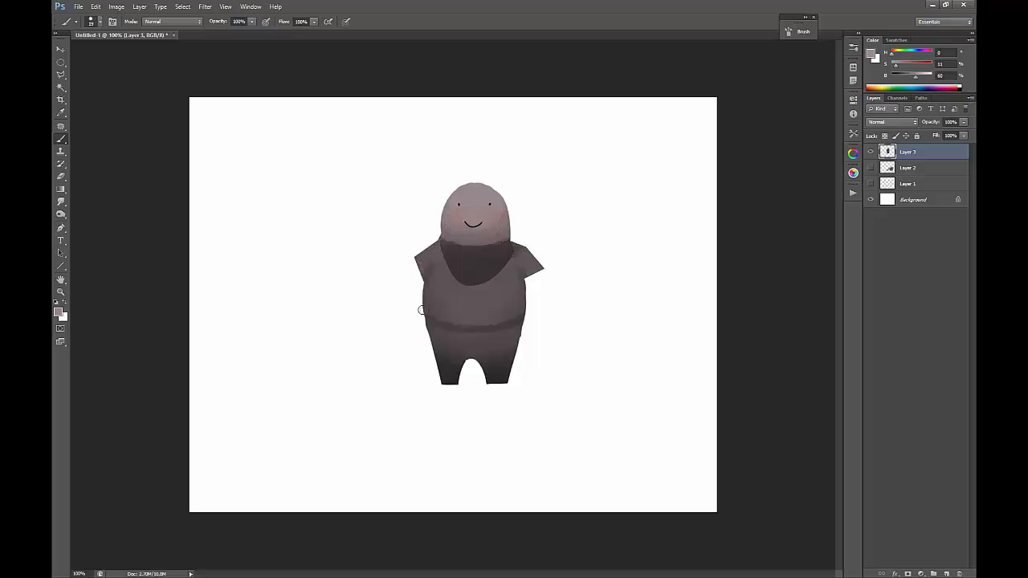
Create a layer directly above Layer 2 and paint two bent arms with the hands resting on the hips.
click(918, 174)
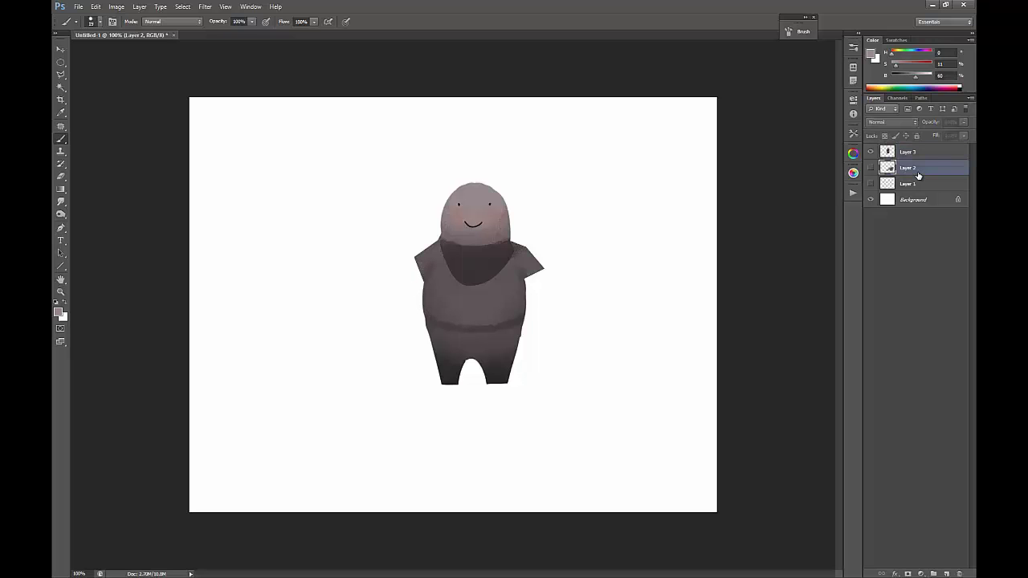
click(947, 574)
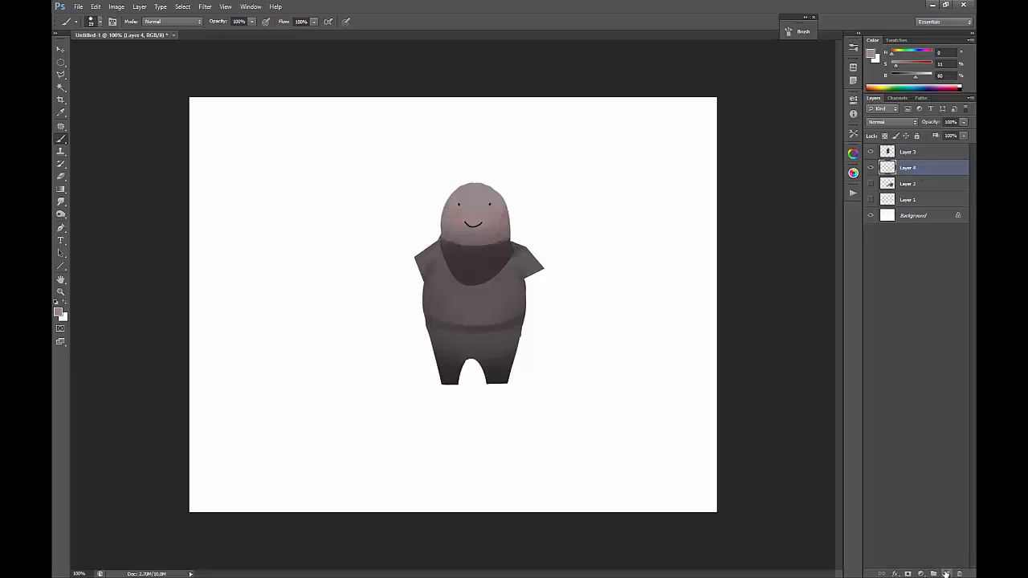
mouse_move(419, 264)
mouse_down()
mouse_move(414, 298)
mouse_move(404, 288)
mouse_move(419, 261)
mouse_move(402, 285)
mouse_move(419, 262)
mouse_up()
drag(419, 307, 413, 310)
mouse_move(535, 278)
mouse_down()
mouse_move(532, 300)
mouse_move(543, 295)
mouse_move(528, 311)
mouse_move(537, 305)
mouse_up()
Lock transparency and darken the upper arms with brightness 15, then unlock it and paint two dark shoes below the legs.
click(884, 135)
alt+click(415, 271)
drag(915, 77, 911, 78)
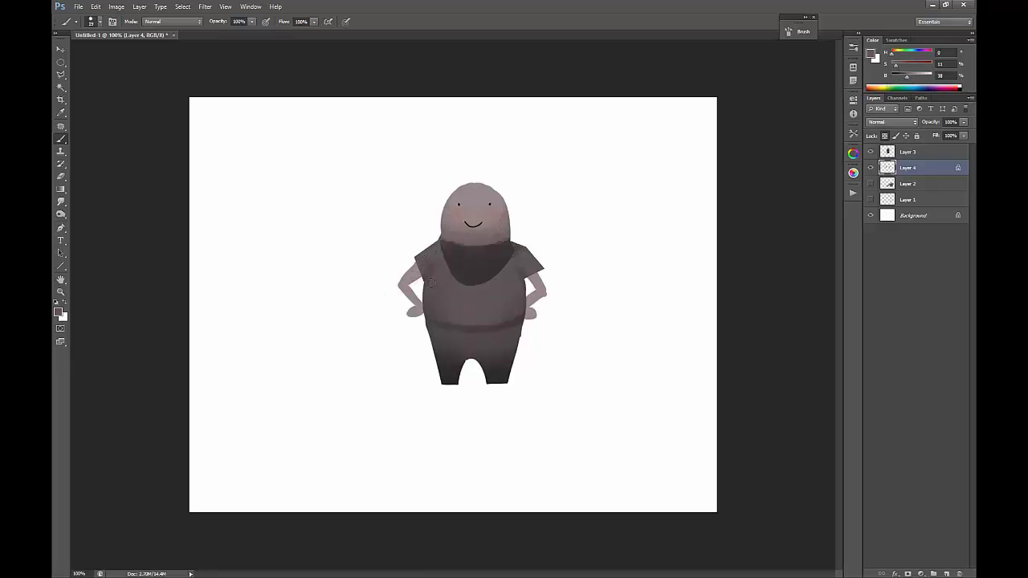
drag(905, 78, 897, 77)
drag(530, 277, 540, 279)
click(884, 136)
mouse_move(451, 387)
mouse_down()
mouse_move(429, 398)
mouse_move(452, 389)
mouse_move(439, 393)
mouse_move(497, 392)
mouse_move(519, 404)
mouse_move(500, 389)
mouse_move(525, 404)
mouse_move(499, 393)
mouse_up()
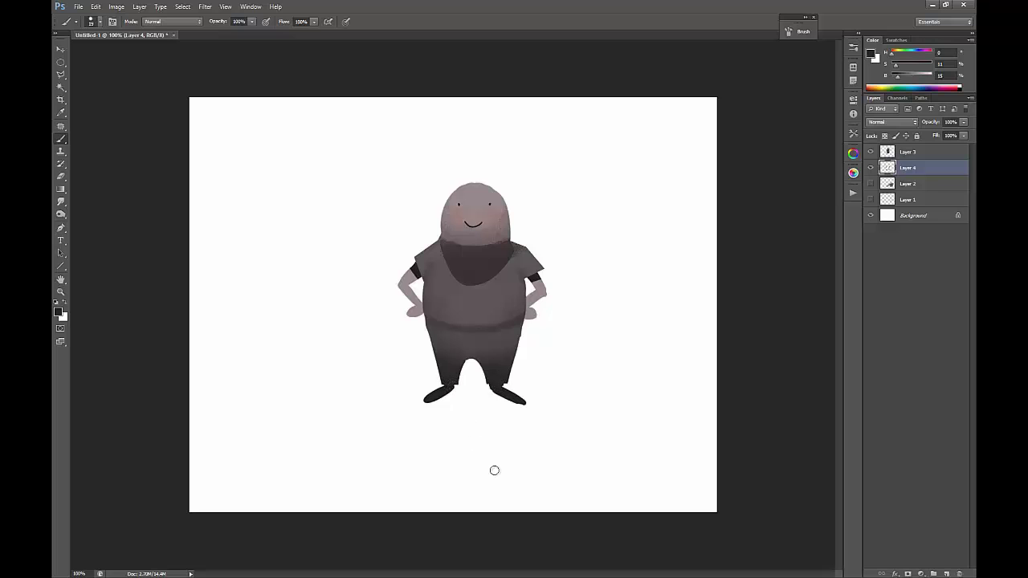
Create a new layer directly above Layer 2, beneath the arms and shoes layer.
click(910, 185)
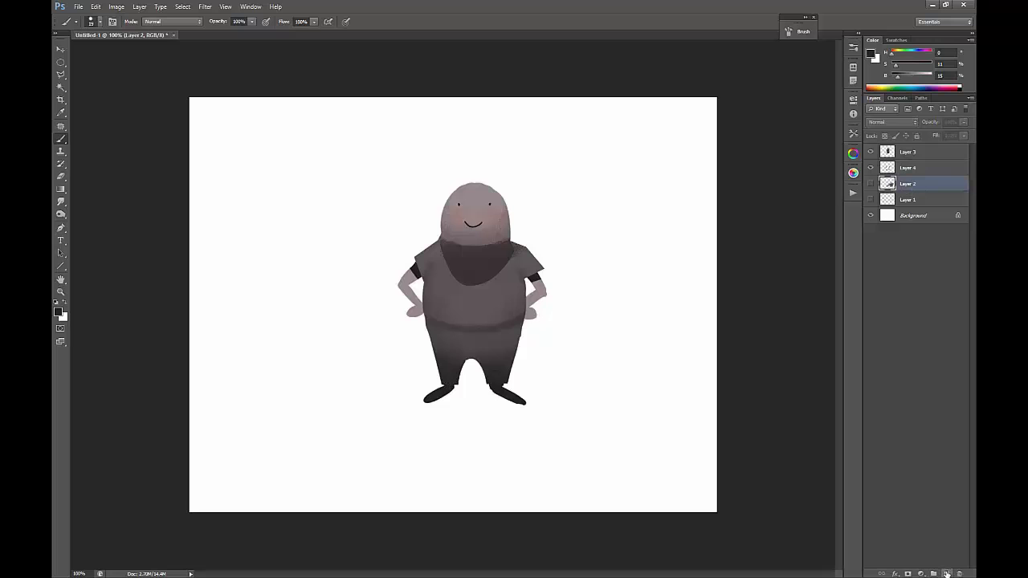
click(947, 574)
right_click(458, 247)
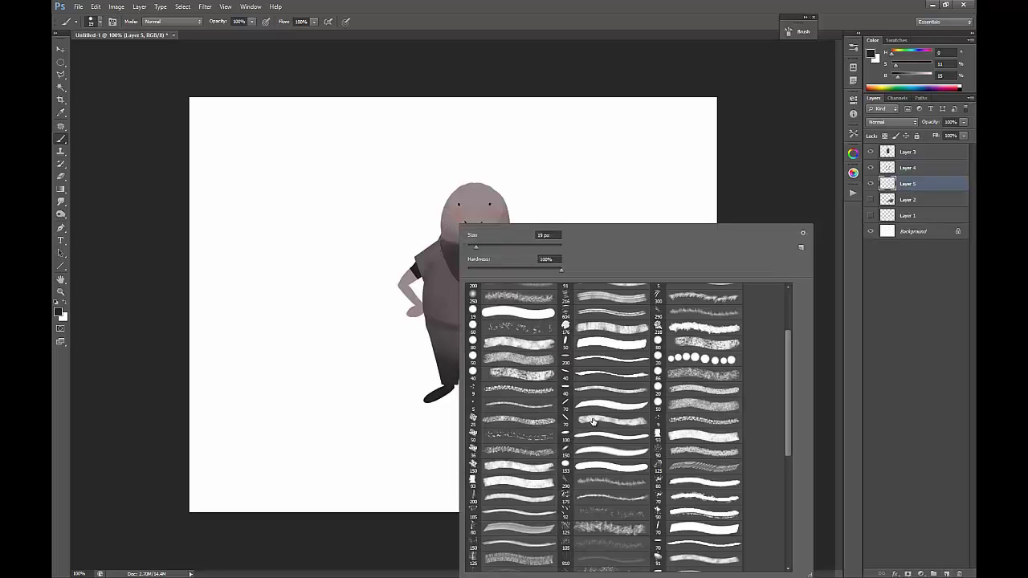
drag(791, 408, 790, 368)
click(689, 323)
mouse_move(444, 371)
mouse_down()
mouse_move(554, 367)
mouse_move(531, 391)
mouse_move(733, 317)
mouse_up()
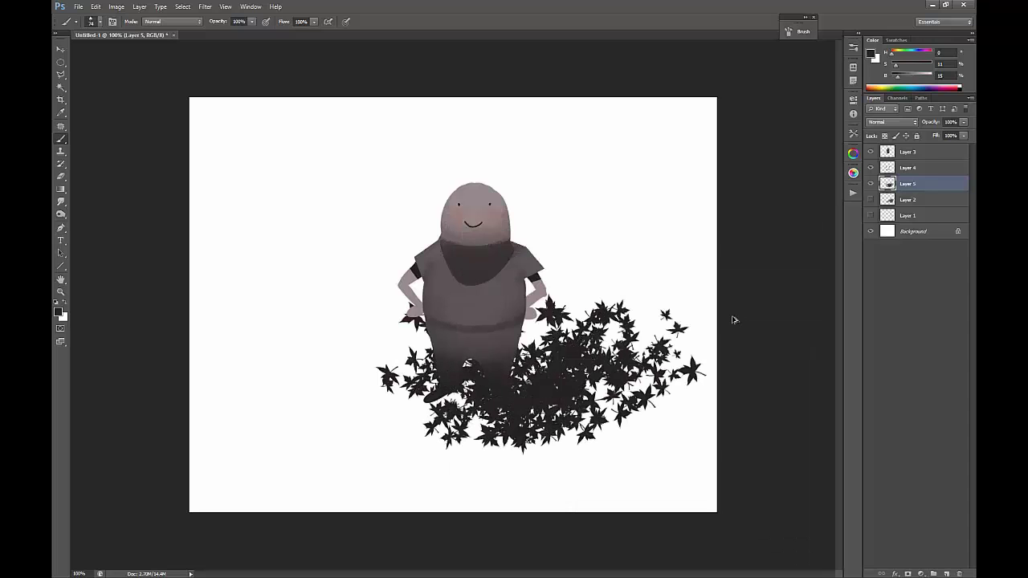
key(ctrl+z)
Choose the speckled 50 px round brush with 100% hardness.
right_click(480, 236)
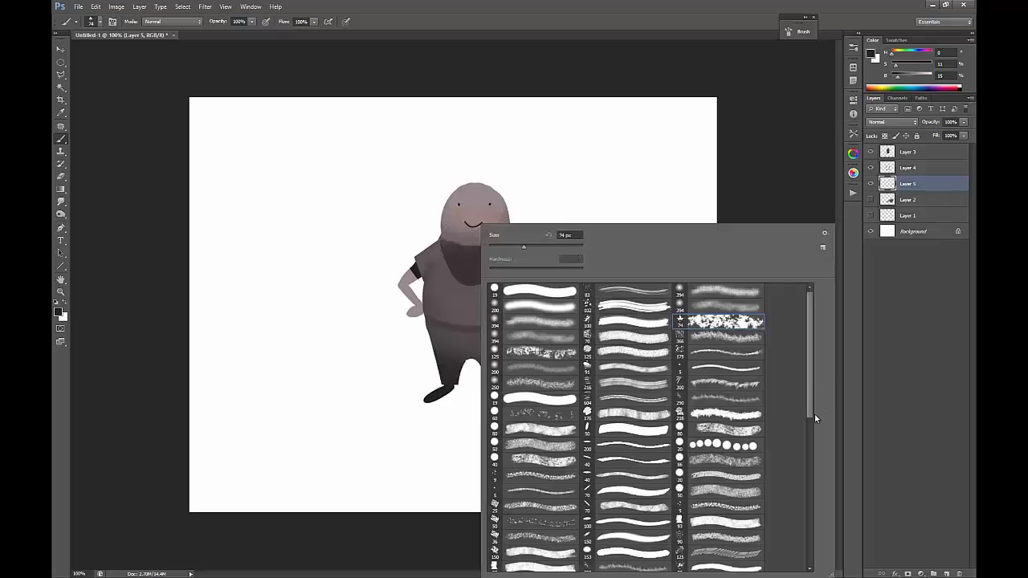
click(812, 420)
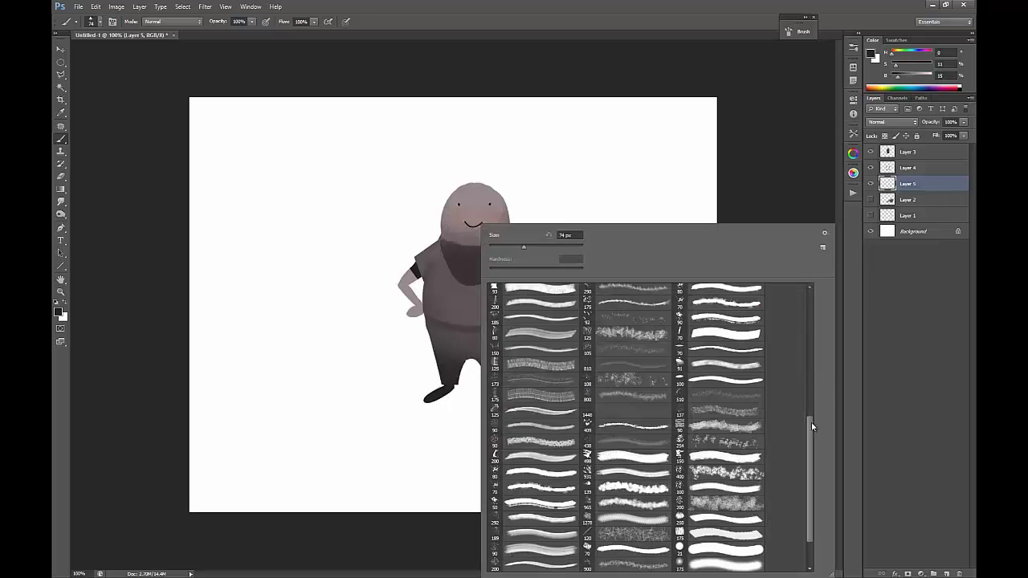
mouse_move(810, 443)
mouse_down()
mouse_move(810, 458)
mouse_move(808, 357)
mouse_up()
click(734, 417)
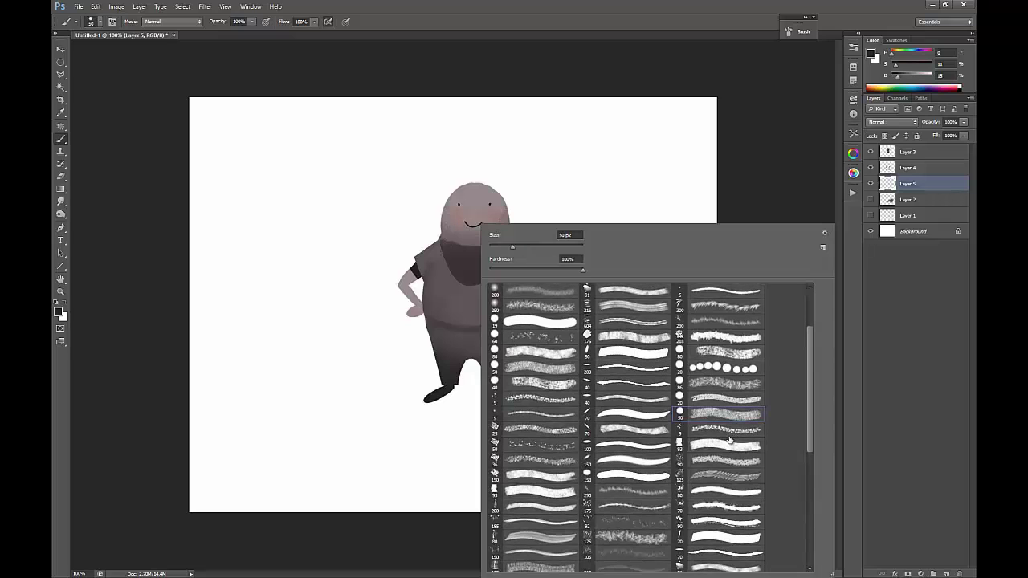
drag(619, 195, 618, 246)
drag(589, 319, 638, 201)
key(ctrl+alt+z)
key(ctrl+alt+z)
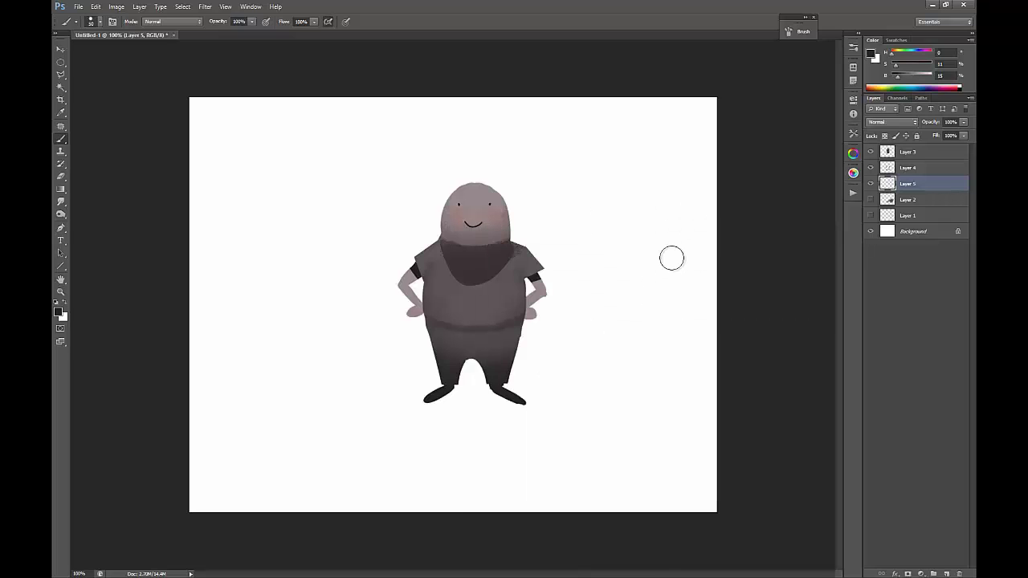
Flatten the brush tip to 28% roundness at a 3° angle and paint an oval ground shadow beneath the shoes.
click(802, 32)
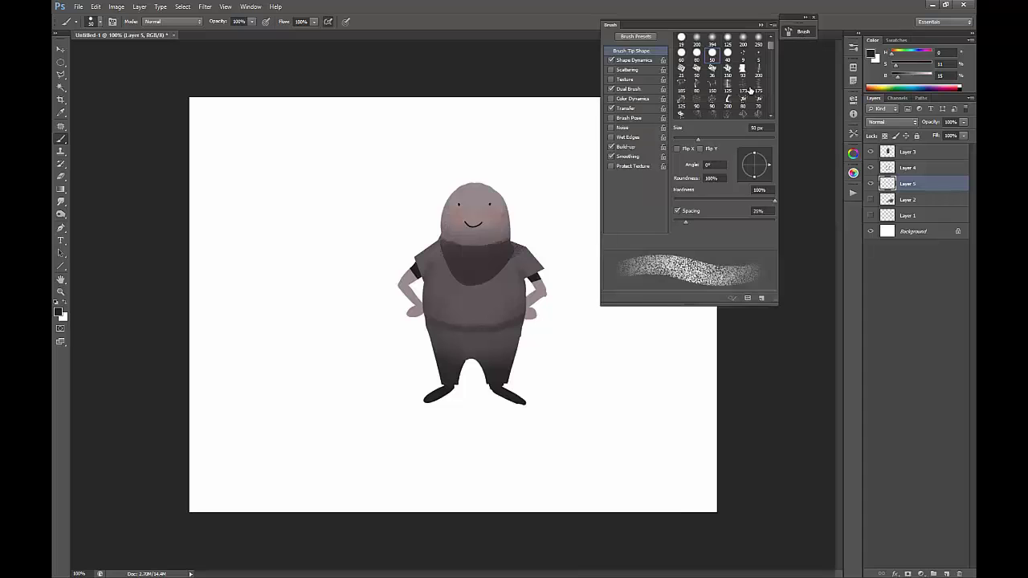
mouse_move(755, 159)
mouse_down()
mouse_move(767, 169)
mouse_move(758, 164)
mouse_up()
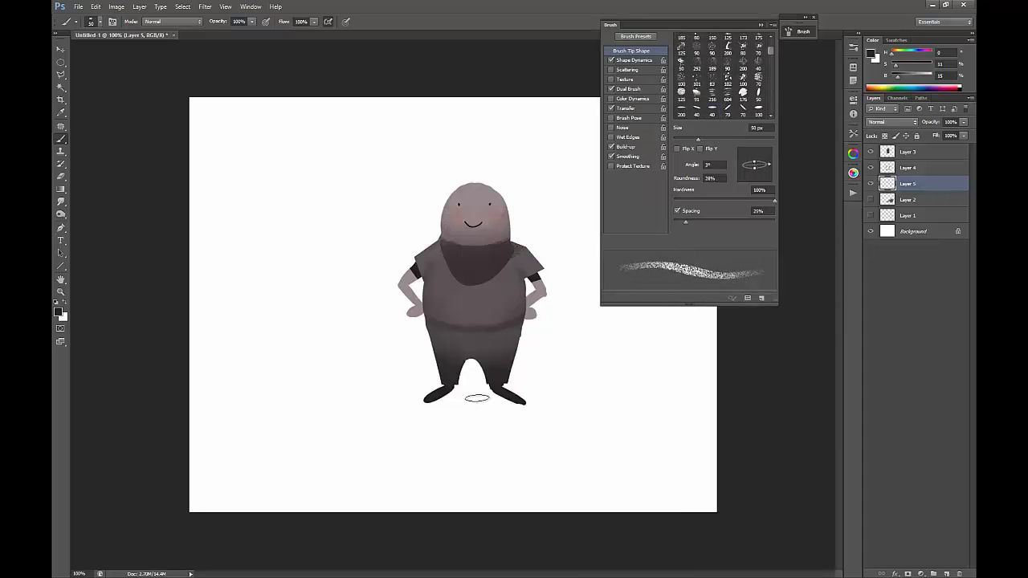
mouse_move(470, 399)
mouse_down()
mouse_move(500, 405)
mouse_move(467, 389)
mouse_move(456, 396)
mouse_move(494, 400)
mouse_move(419, 401)
mouse_move(491, 404)
mouse_move(447, 398)
mouse_move(465, 392)
mouse_move(442, 387)
mouse_move(500, 404)
mouse_move(517, 396)
mouse_move(473, 384)
mouse_move(513, 401)
mouse_move(488, 404)
mouse_move(522, 395)
mouse_move(559, 421)
mouse_move(477, 393)
mouse_move(447, 401)
mouse_move(504, 401)
mouse_move(447, 400)
mouse_move(499, 401)
mouse_move(492, 390)
mouse_move(452, 394)
mouse_move(464, 389)
mouse_move(526, 407)
mouse_up()
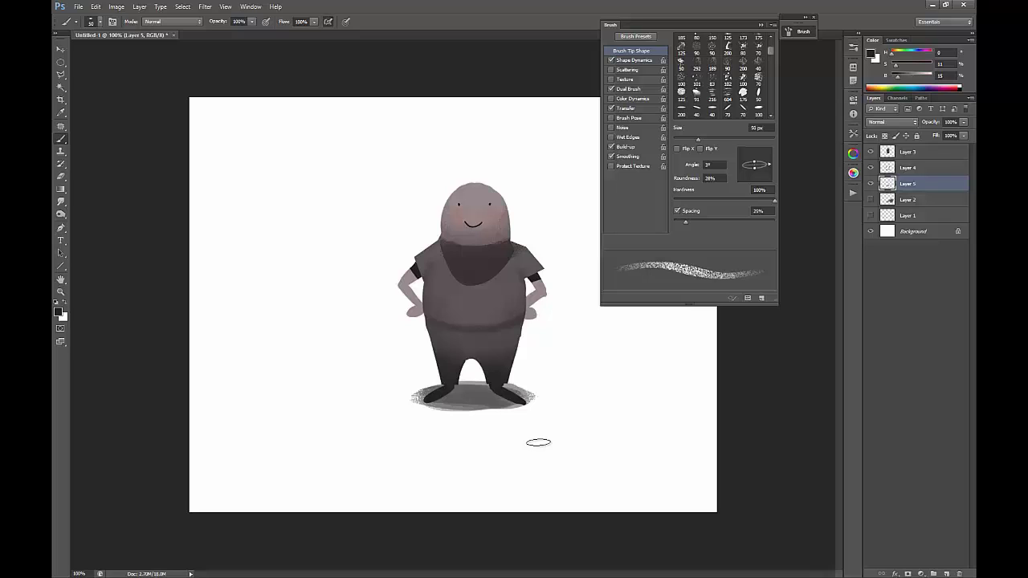
click(762, 25)
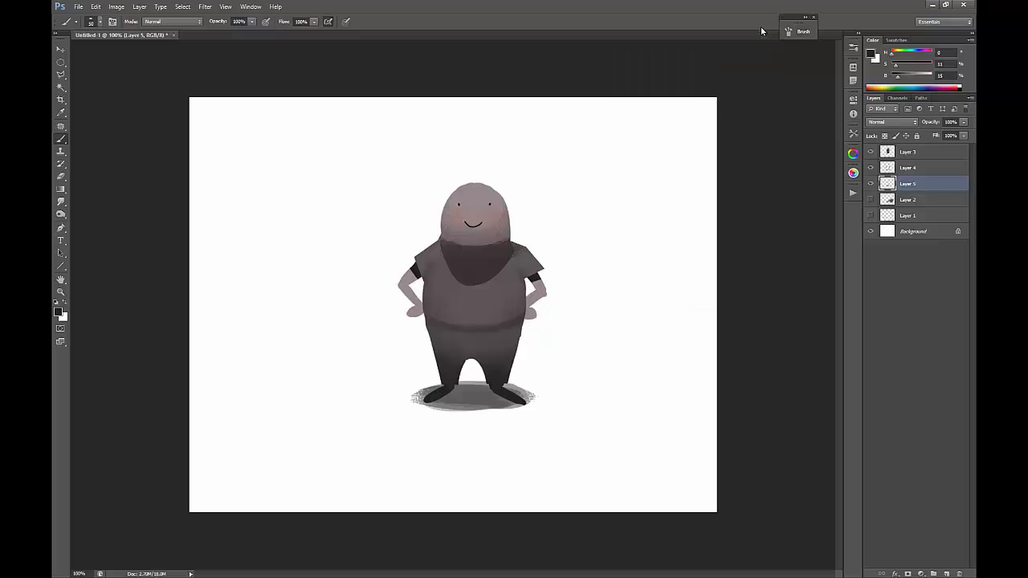
Choose the speckled 90 px brush from the brush presets, test it with one stroke beside the character and undo the stroke.
right_click(570, 228)
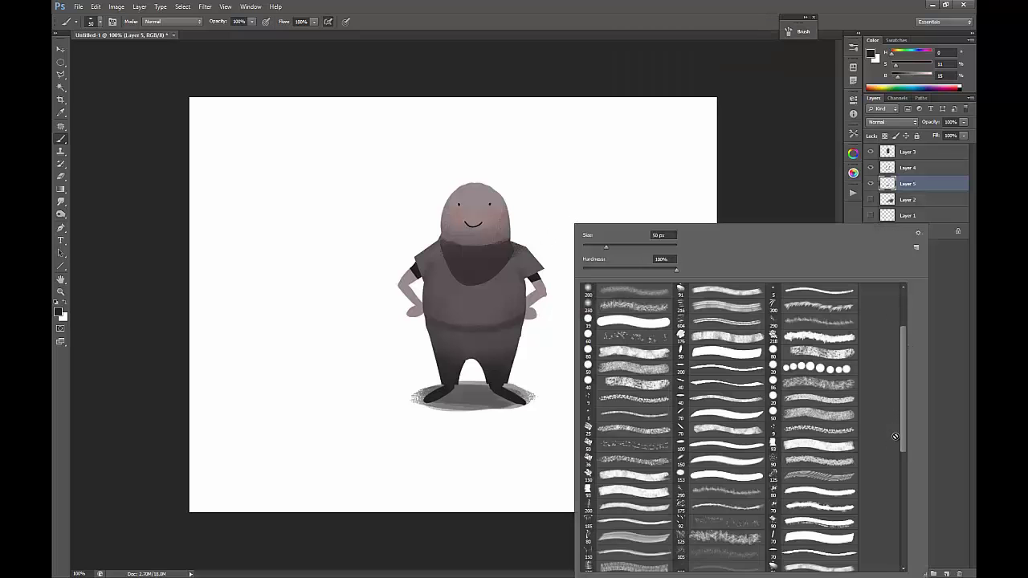
drag(895, 436, 914, 551)
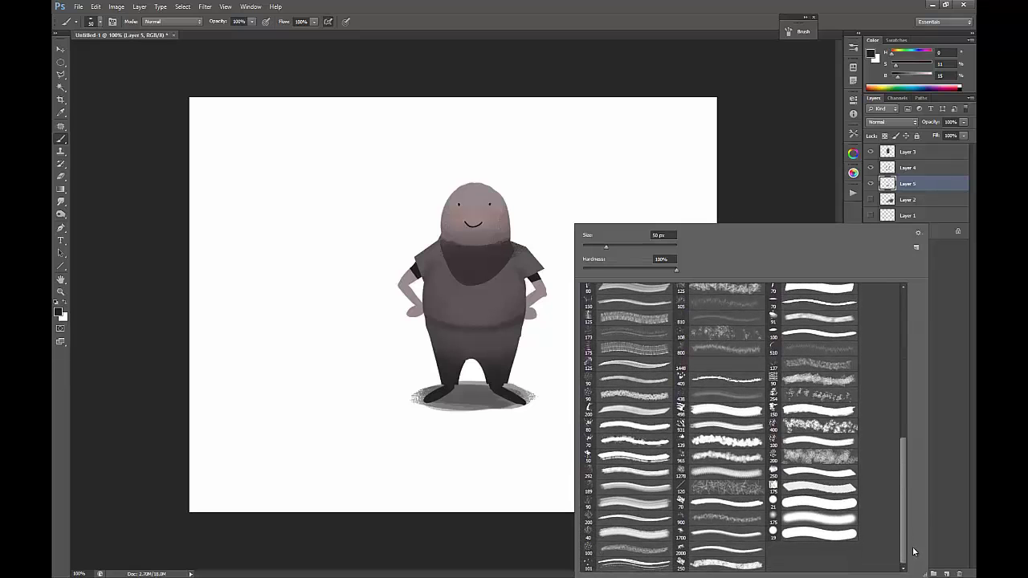
double_click(643, 397)
mouse_move(597, 402)
mouse_down()
mouse_move(581, 447)
mouse_move(604, 420)
mouse_move(634, 402)
mouse_up()
key(ctrl+z)
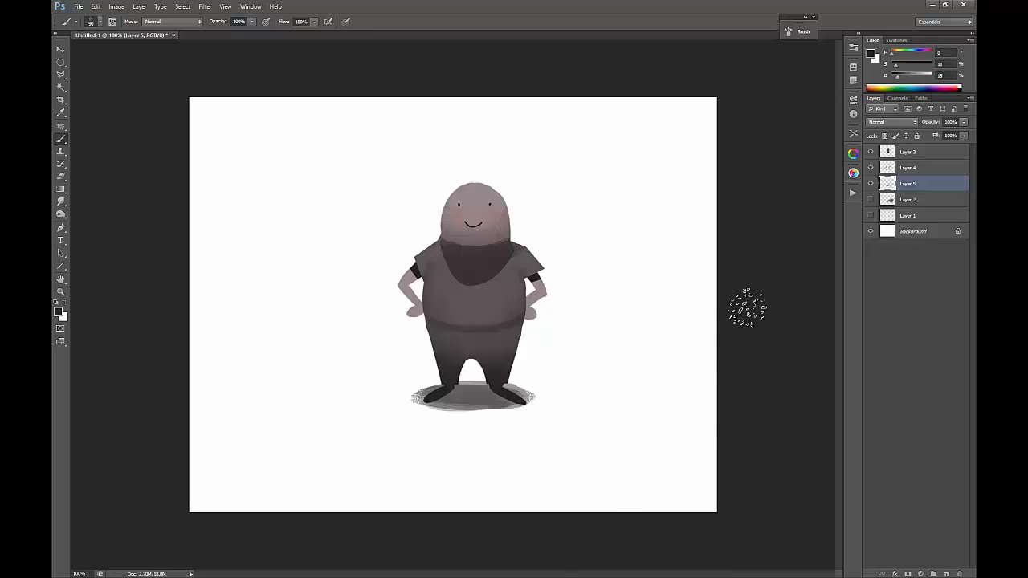
Lock the transparent pixels of Layer 3 and paint dark speckled shading onto the character's clothes.
click(871, 152)
click(871, 152)
click(888, 152)
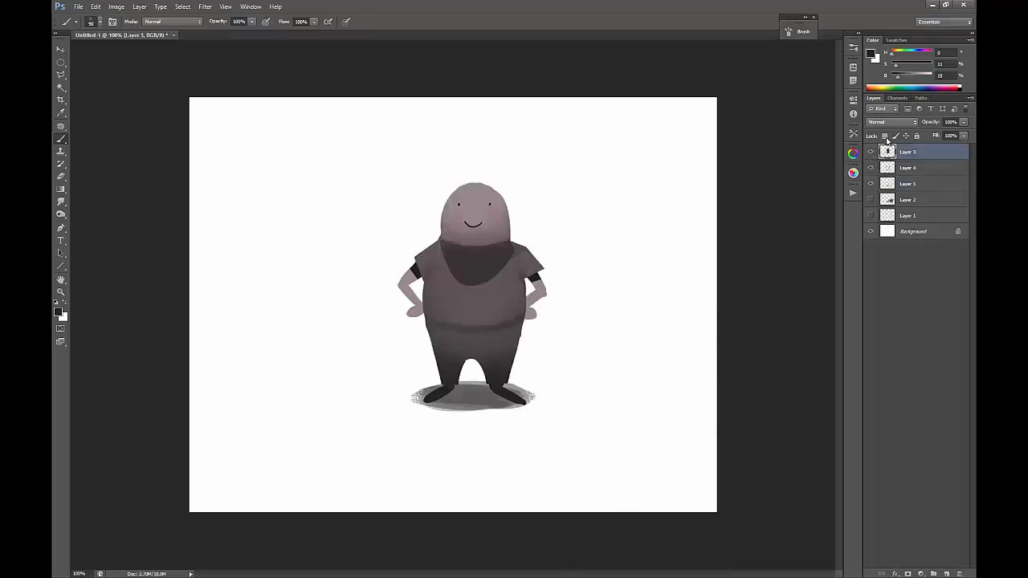
click(885, 136)
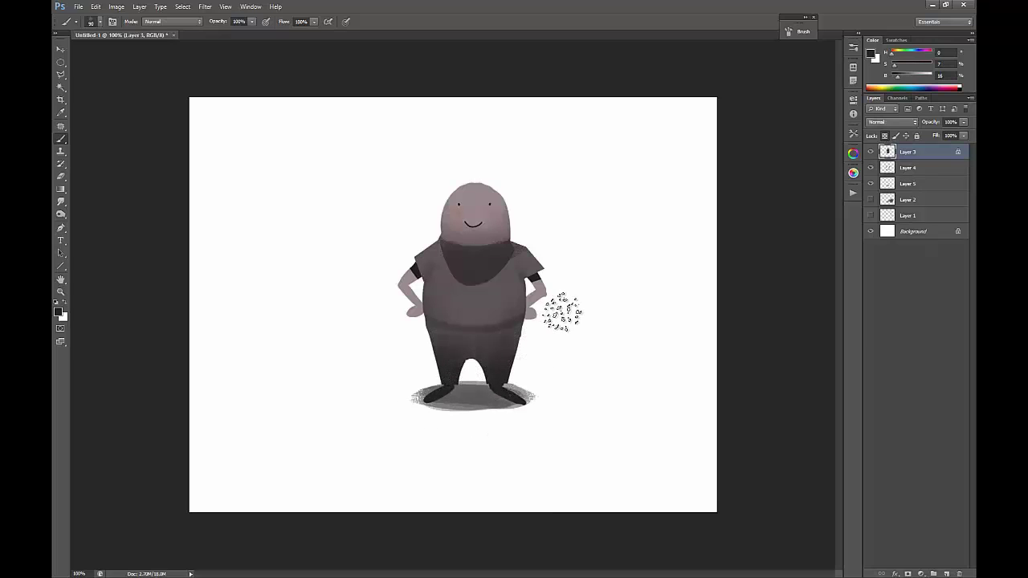
click(529, 255)
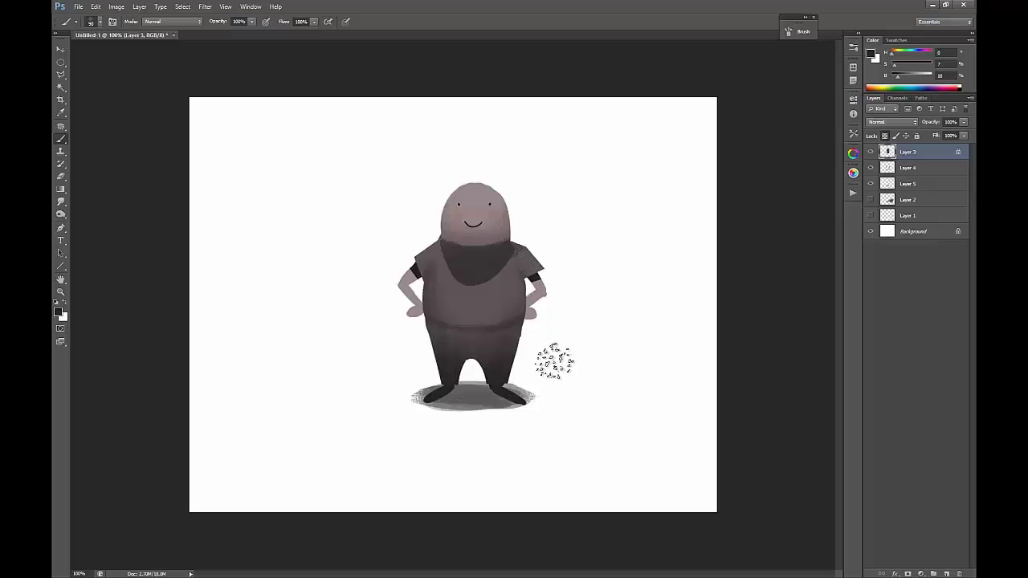
Set the marquee tool to its rectangular variant and switch to the freehand Lasso tool.
right_click(64, 63)
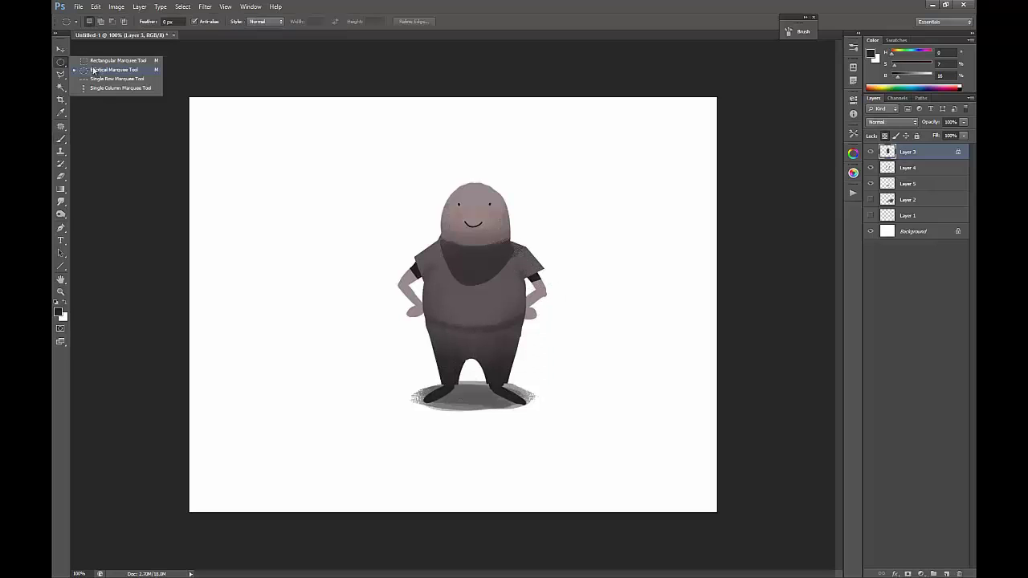
click(92, 63)
click(65, 75)
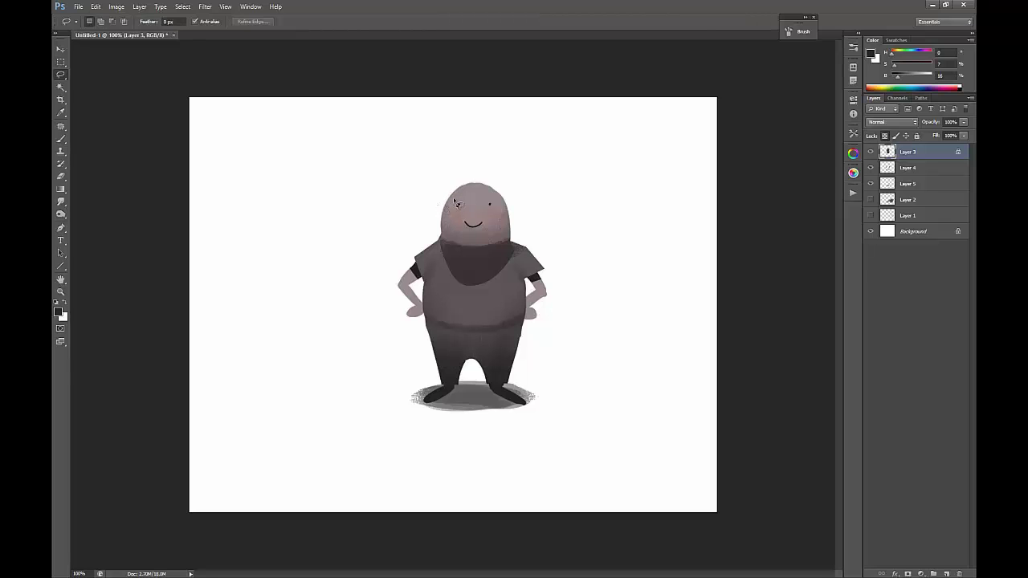
mouse_move(463, 198)
mouse_down()
mouse_move(508, 198)
mouse_move(530, 183)
mouse_move(470, 129)
mouse_move(440, 201)
mouse_move(454, 186)
mouse_move(396, 201)
mouse_move(561, 190)
mouse_move(525, 204)
mouse_up()
key(ctrl+d)
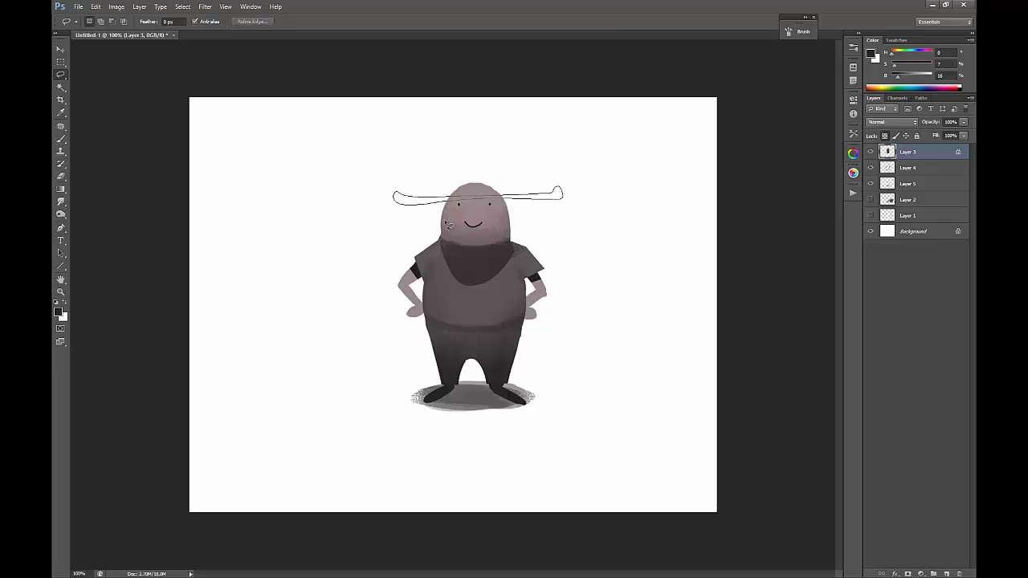
mouse_move(452, 228)
mouse_down()
mouse_move(499, 148)
mouse_move(522, 201)
mouse_up()
click(458, 197)
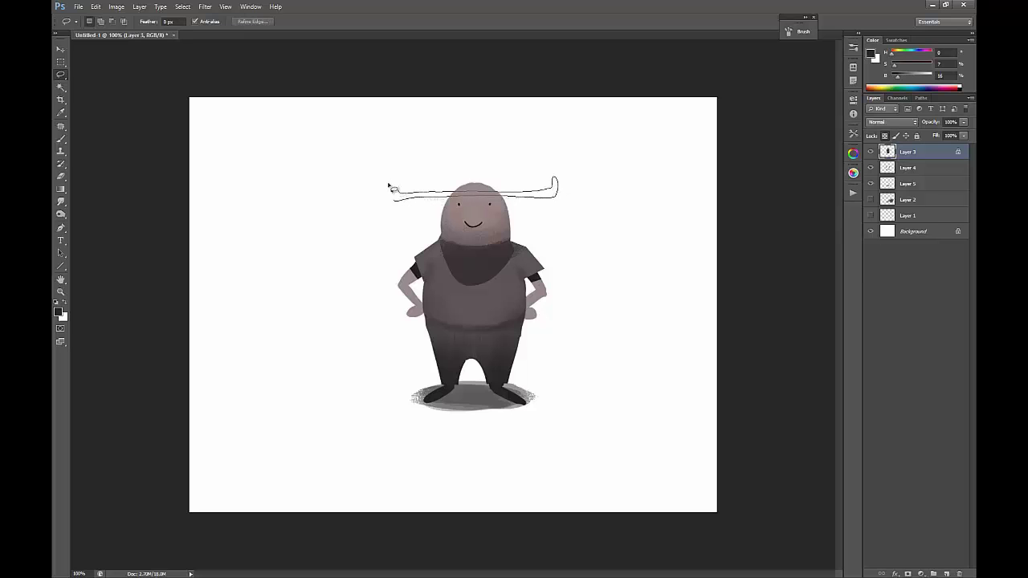
Lasso a wide hat brim with upturned ends across the forehead and add a domed crown above the head to the selection.
drag(395, 205, 394, 204)
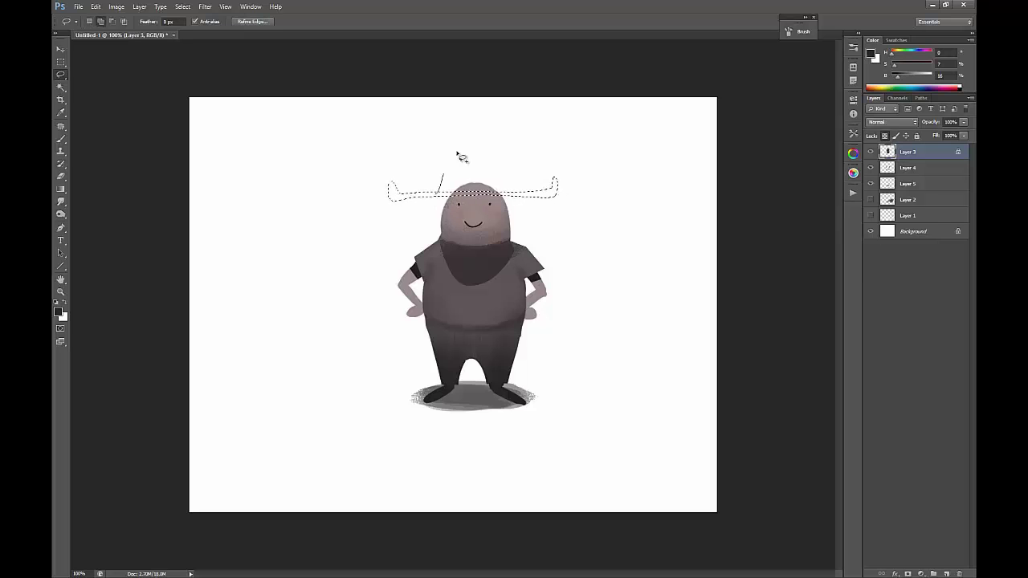
drag(518, 203, 518, 204)
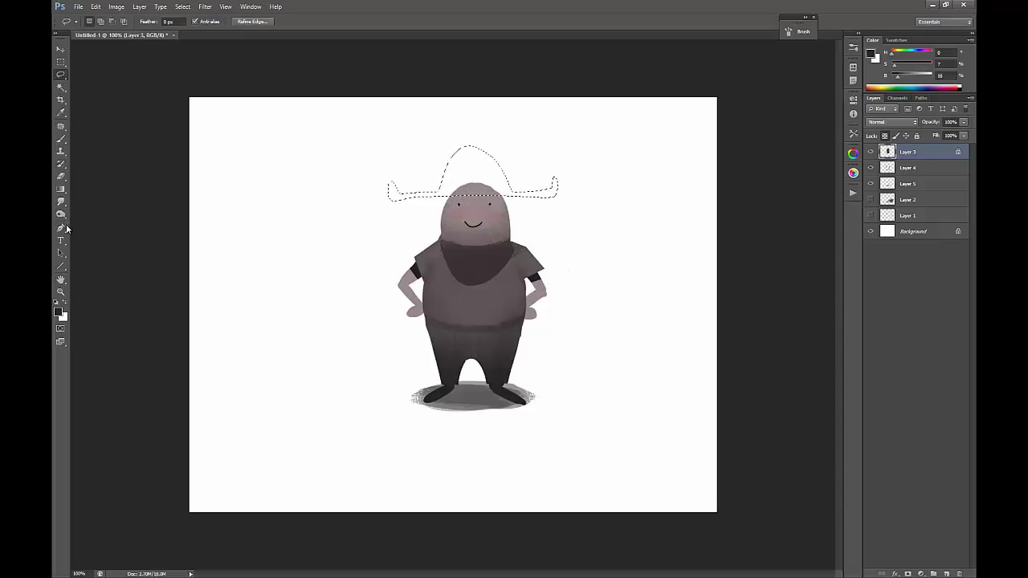
Fill the hat selection on a new layer with dark red at saturation 67 and brightness 39 using the Paint Bucket, and deselect.
click(62, 193)
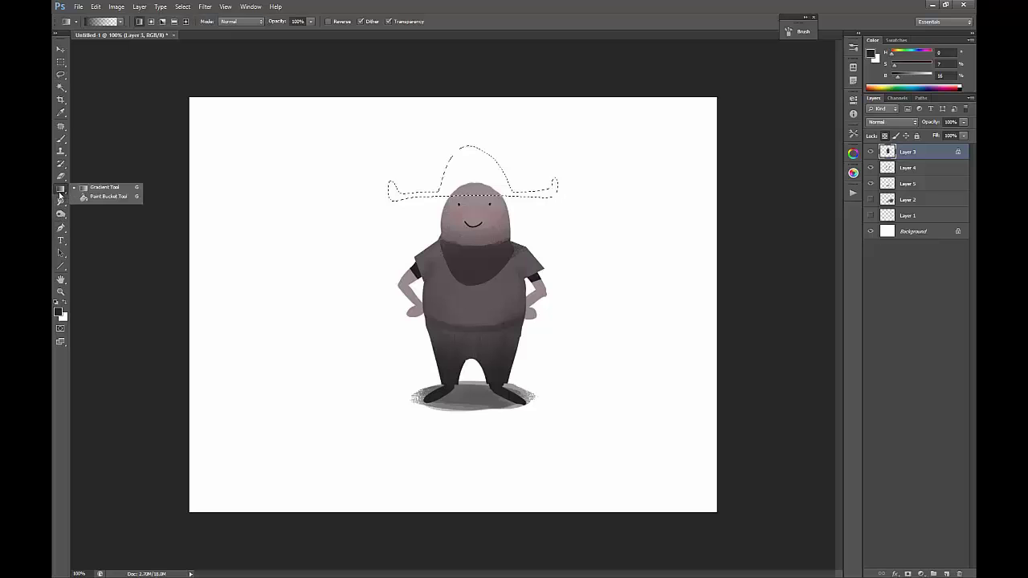
click(93, 199)
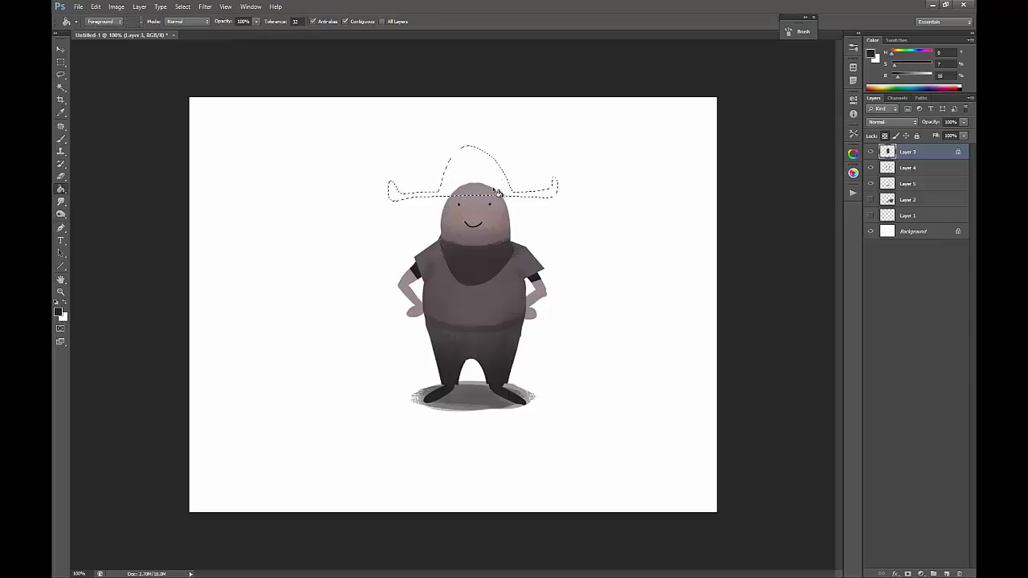
click(947, 574)
drag(898, 76, 911, 79)
click(911, 66)
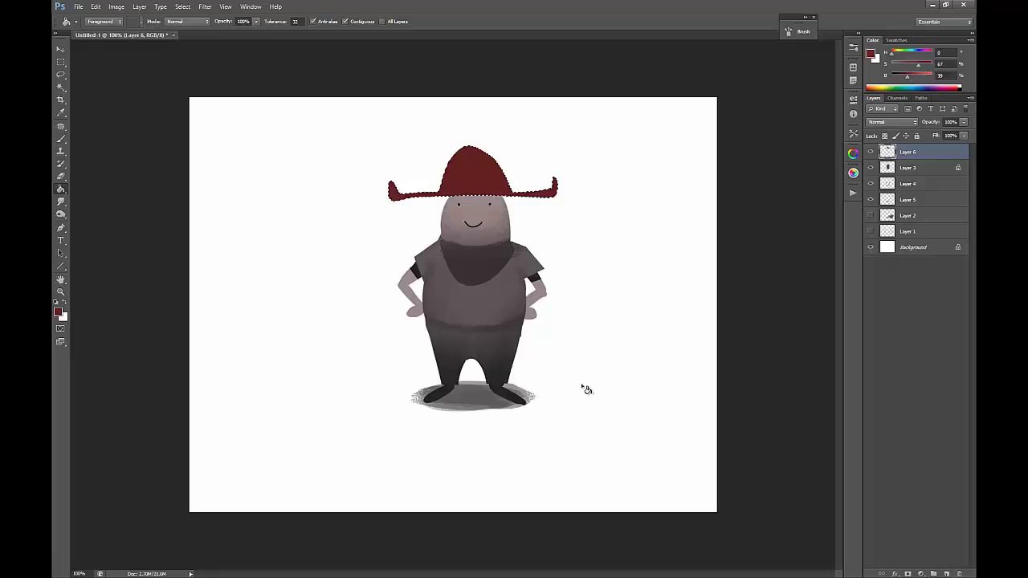
key(ctrl+d)
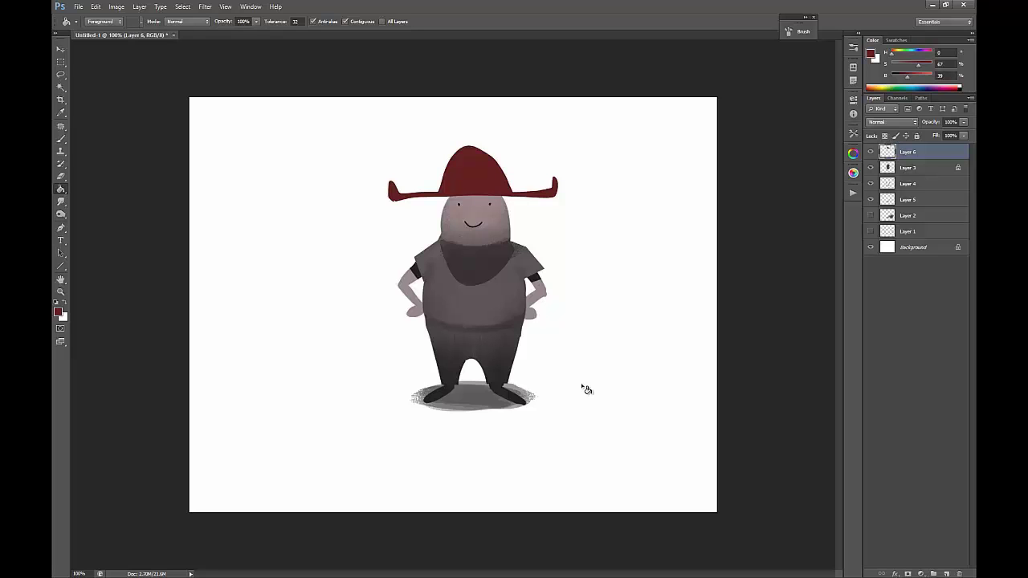
Free-transform the hat from both sides, narrowing it to about 73% width.
key(ctrl+t)
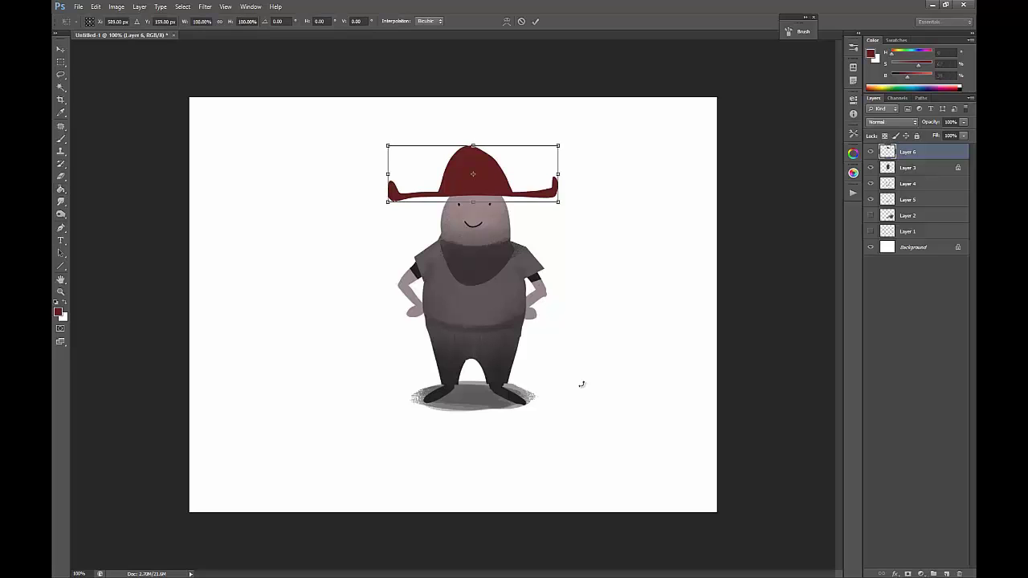
drag(388, 174, 414, 174)
drag(558, 173, 526, 186)
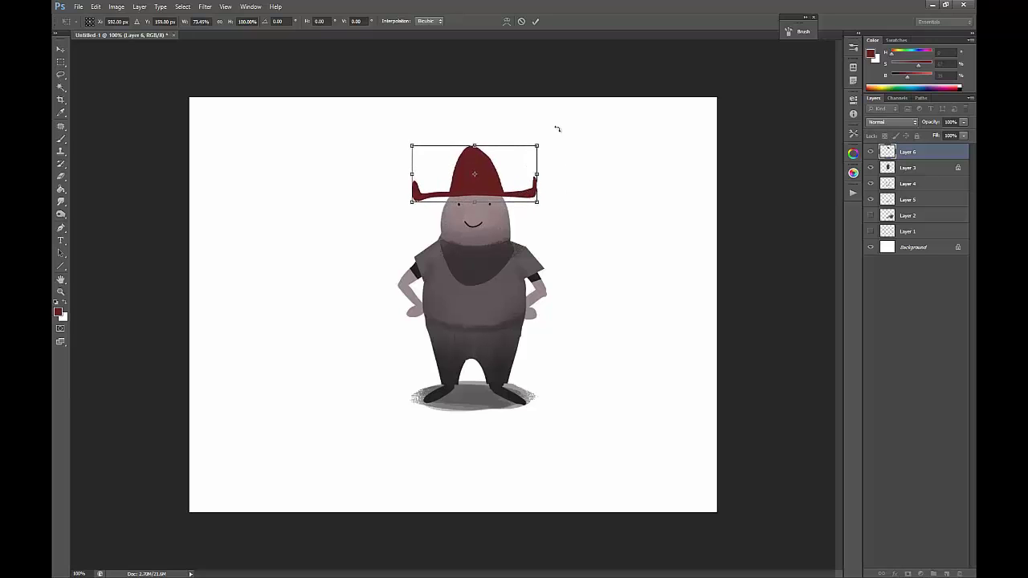
Distort the hat into a trapezoid with a wider, lower brim and a narrower top, and apply the transform.
right_click(495, 170)
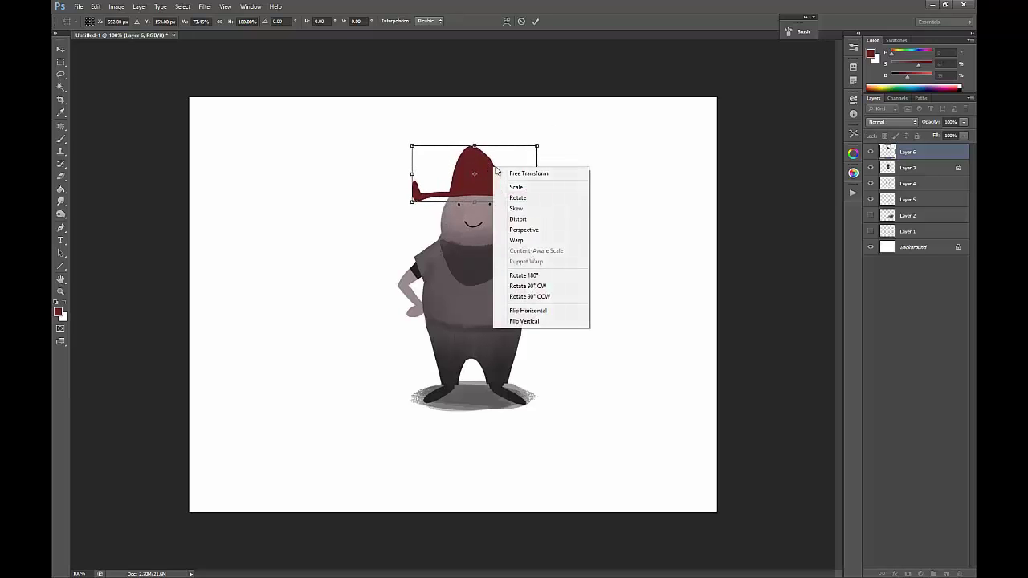
click(543, 220)
drag(412, 201, 388, 207)
drag(537, 206, 563, 208)
drag(538, 147, 526, 148)
drag(416, 149, 475, 144)
drag(479, 214, 477, 220)
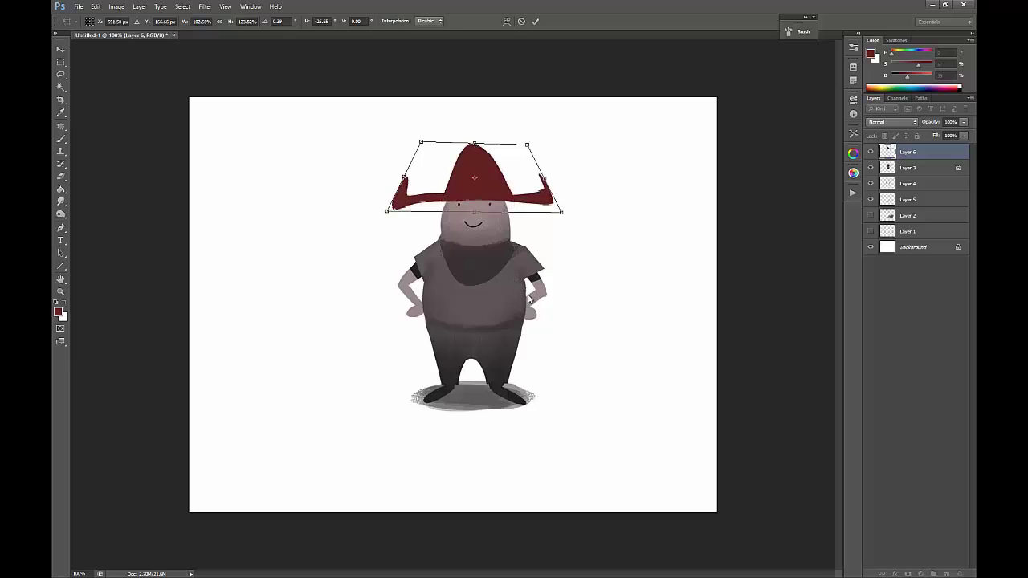
key(Return)
Adjust the eraser tip and trim the underside of both outer ends of the hat brim.
key(e)
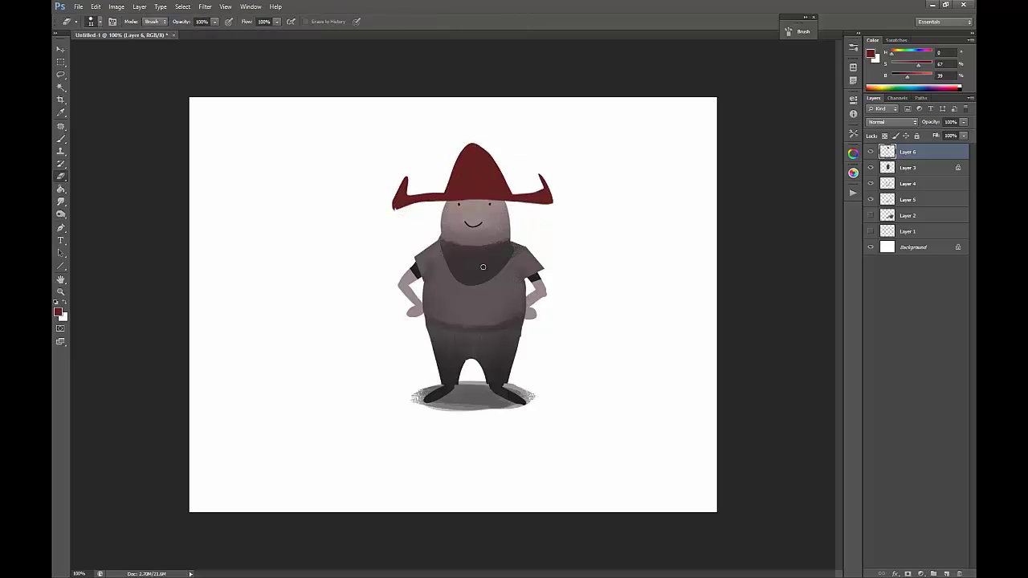
right_click(536, 224)
click(552, 248)
click(574, 209)
drag(384, 212, 424, 212)
drag(556, 202, 517, 201)
Lock the hat layer's transparency and brush shading onto the hat in dark red with saturation 77 and brightness 15.
key(b)
click(479, 159)
click(893, 136)
click(903, 77)
drag(918, 65, 924, 66)
click(898, 77)
drag(446, 171, 479, 217)
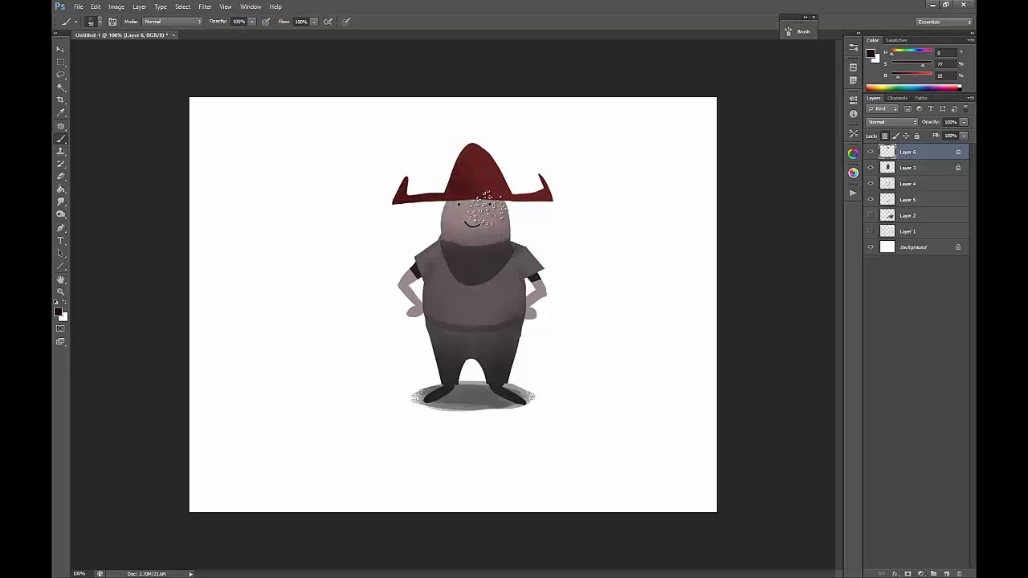
Sample the hat's red, lighten it to saturation 42 and brightness 67, and brush a highlight over the crown.
alt+click(479, 158)
mouse_move(917, 65)
mouse_down()
mouse_move(908, 65)
mouse_move(919, 77)
mouse_up()
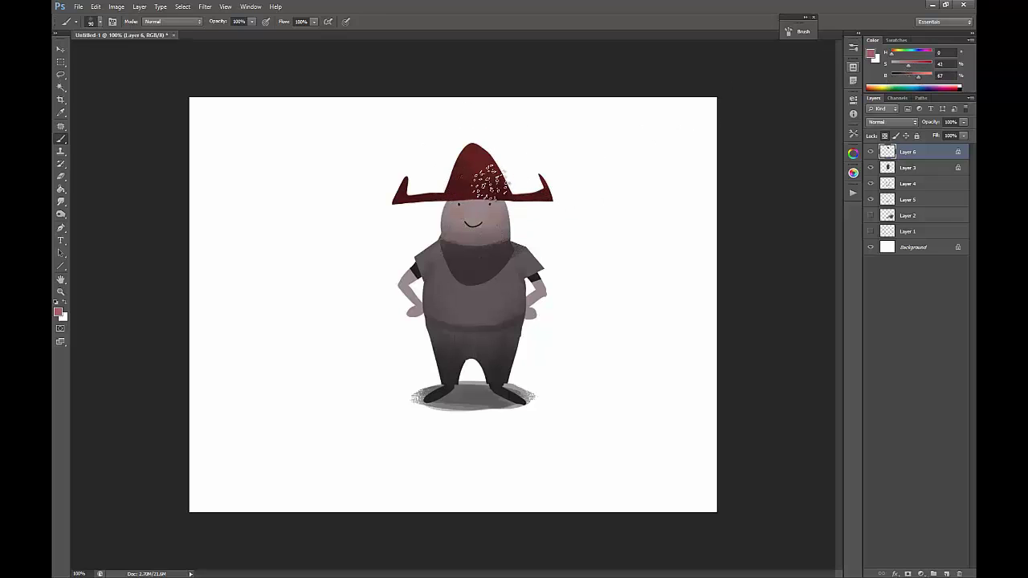
mouse_move(511, 180)
mouse_down()
mouse_move(478, 151)
mouse_move(473, 159)
mouse_up()
key(ctrl+z)
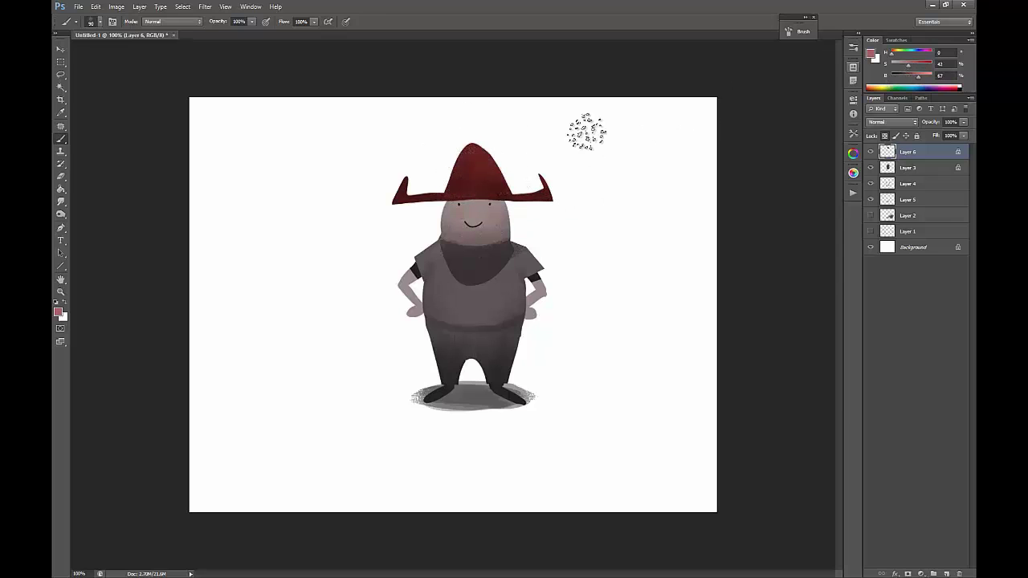
mouse_move(454, 195)
mouse_down()
mouse_move(518, 189)
mouse_move(472, 161)
mouse_up()
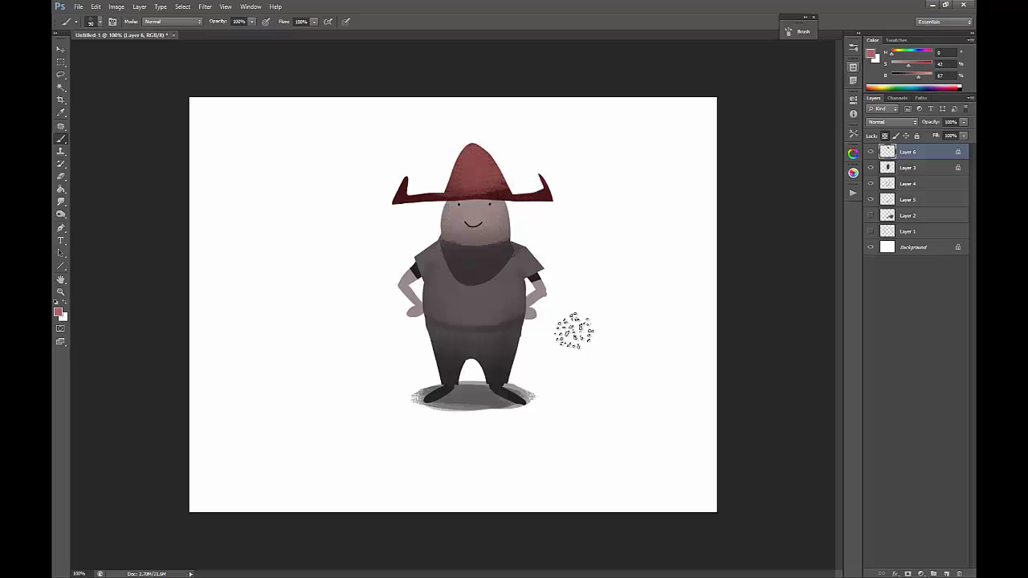
Sample the dark red near the brim and paint a shadow along the base of the crown.
alt+click(510, 196)
alt+click(496, 198)
drag(490, 200, 457, 195)
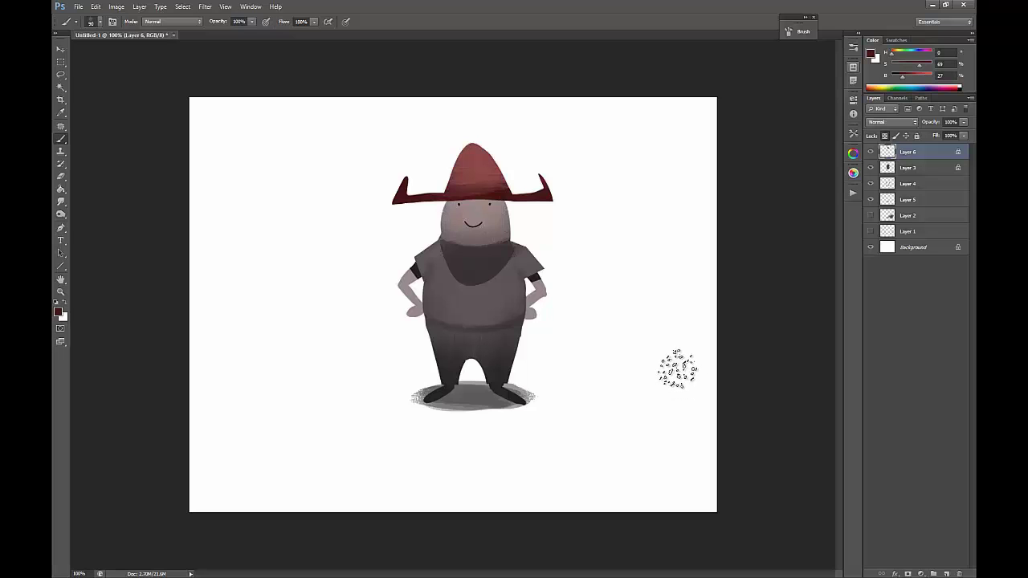
Load the Pencil tool preset and toggle the body and hat layers off and on.
click(853, 134)
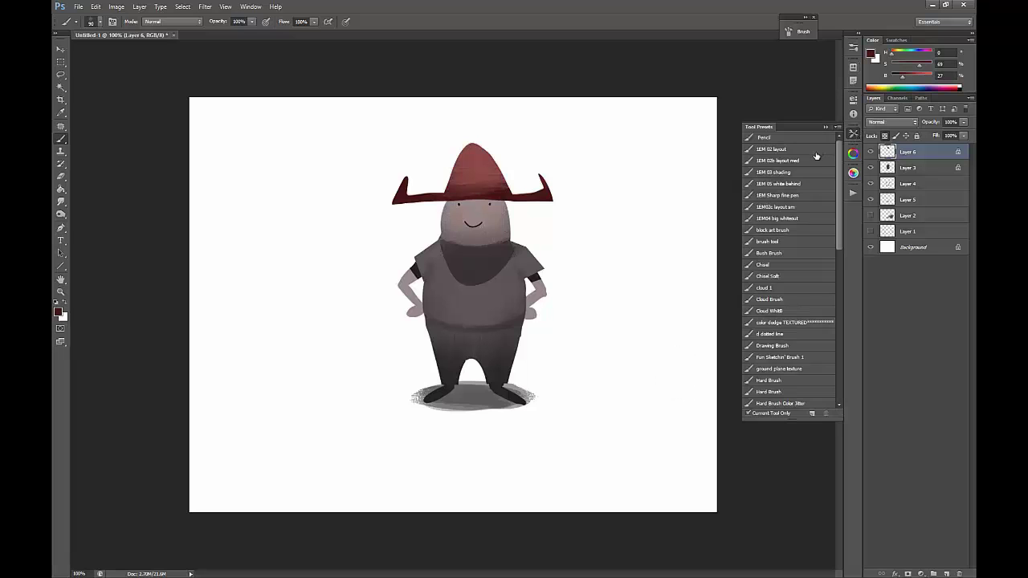
click(812, 140)
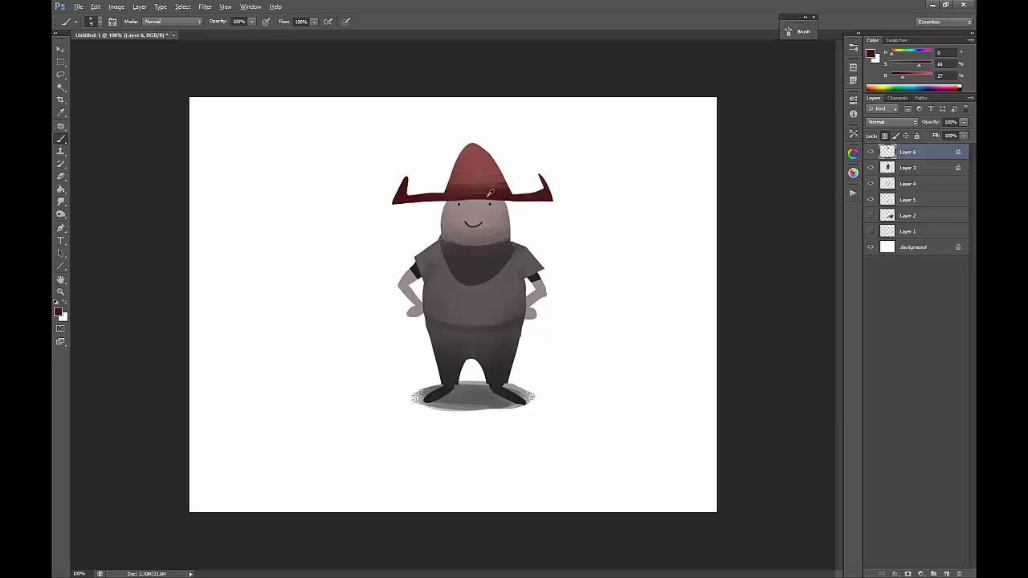
click(871, 167)
click(871, 167)
click(871, 152)
click(871, 152)
Set a pale pinkish grey with saturation 13 and brightness 70, adjust the brush tip and add a new layer above the hat.
drag(907, 67, 896, 64)
drag(903, 75, 920, 76)
right_click(522, 225)
drag(541, 246, 543, 246)
key(Return)
click(947, 574)
Undo a first strap stroke, adjust the brush and paint a diagonal strap from shoulder to opposite hip, cleaning its lower end with the eraser.
drag(525, 236, 417, 349)
key(ctrl+z)
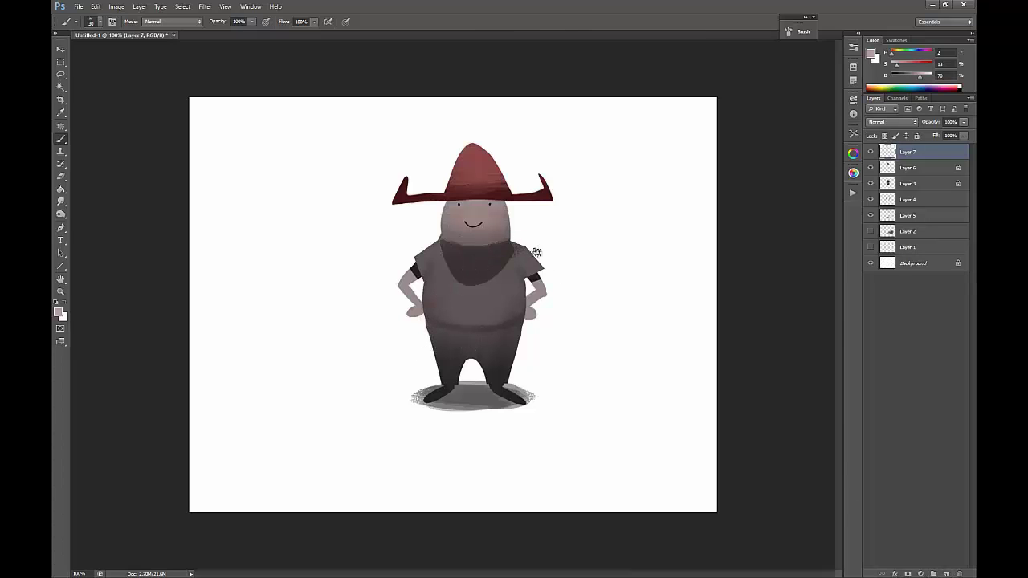
right_click(537, 255)
mouse_move(519, 254)
mouse_down()
mouse_move(450, 313)
mouse_move(439, 340)
mouse_move(470, 283)
mouse_move(520, 243)
mouse_up()
key(e)
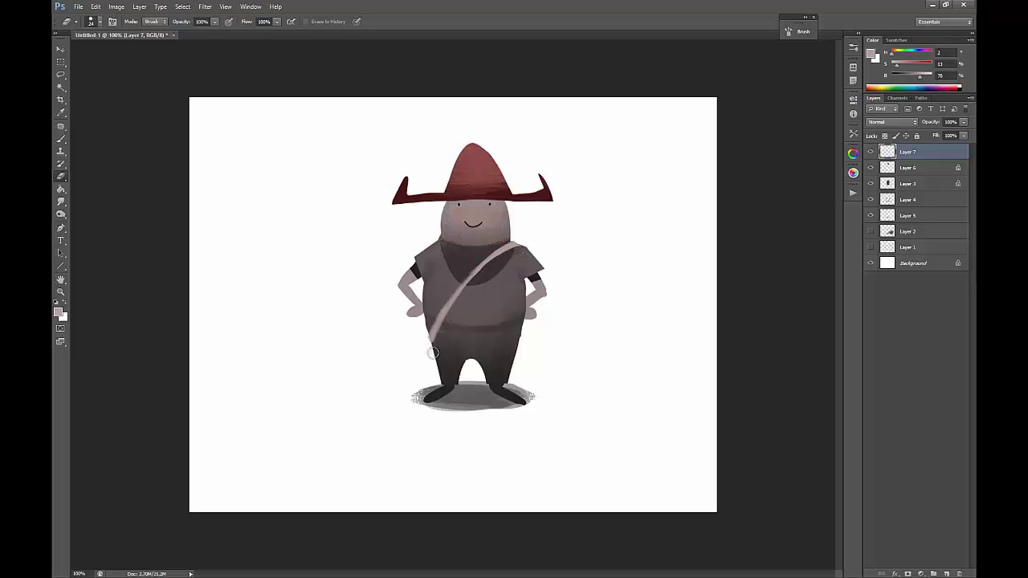
Lock the strap layer's transparency and choose a larger speckled texture brush.
key(b)
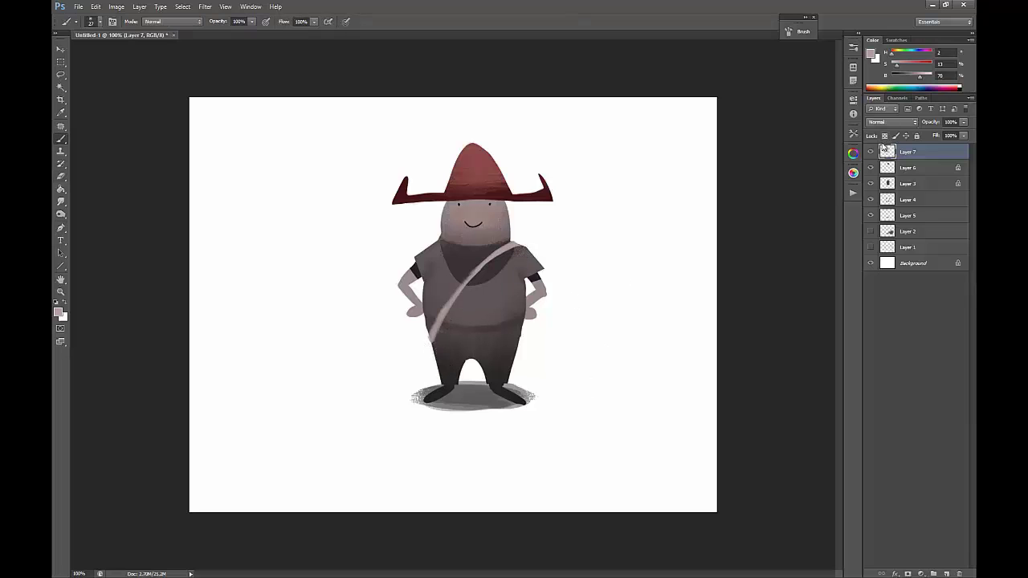
click(886, 137)
right_click(481, 245)
click(542, 413)
click(533, 430)
click(447, 349)
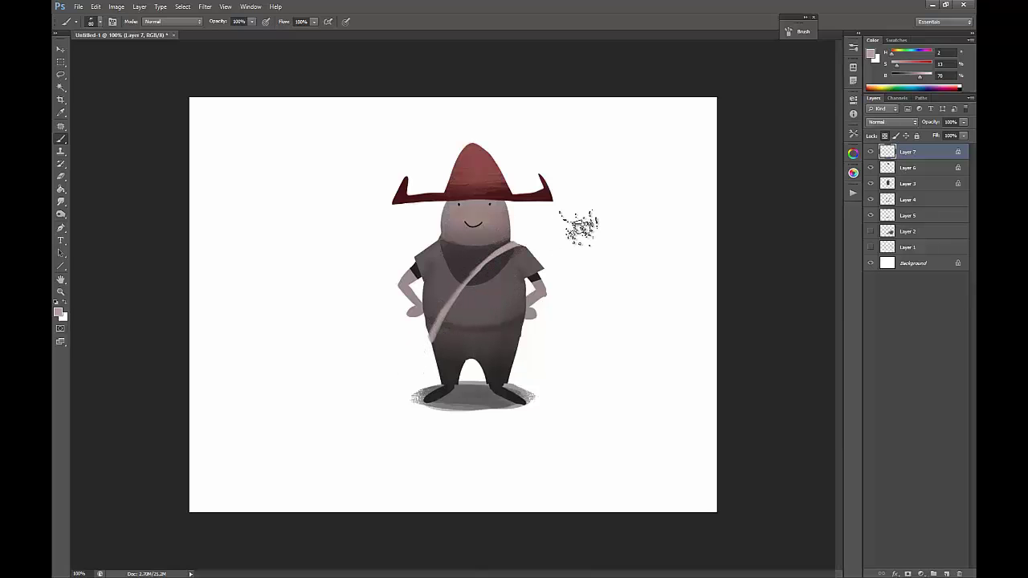
Toggle the visibility of the strap and hat layers and make the hat layer active.
click(871, 151)
click(871, 151)
click(871, 168)
click(888, 168)
click(871, 168)
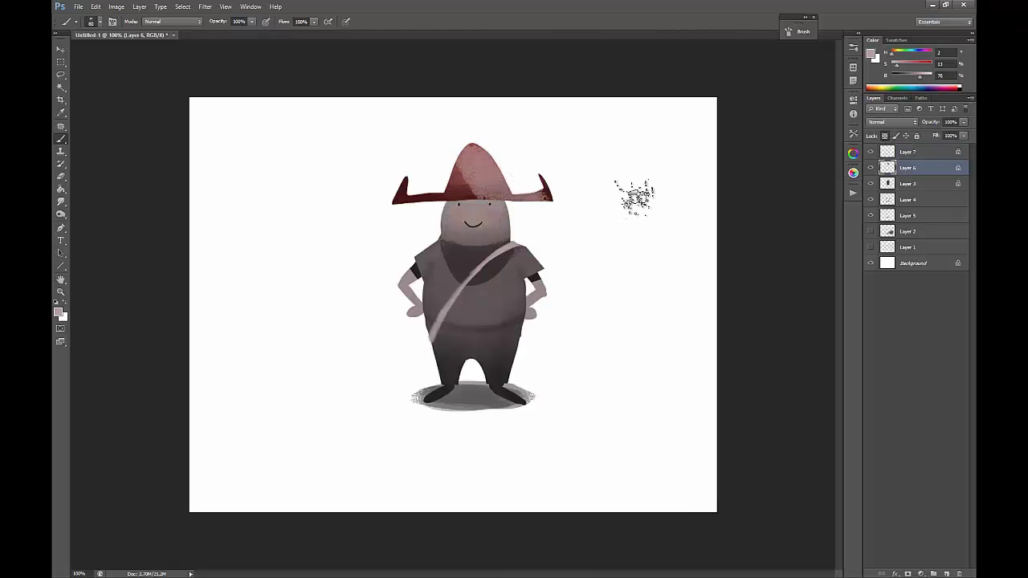
Sample the dark red from the hat's brim and brush speckled texture across the hat, undoing the last stroke.
key(alt+bracketright)
click(896, 167)
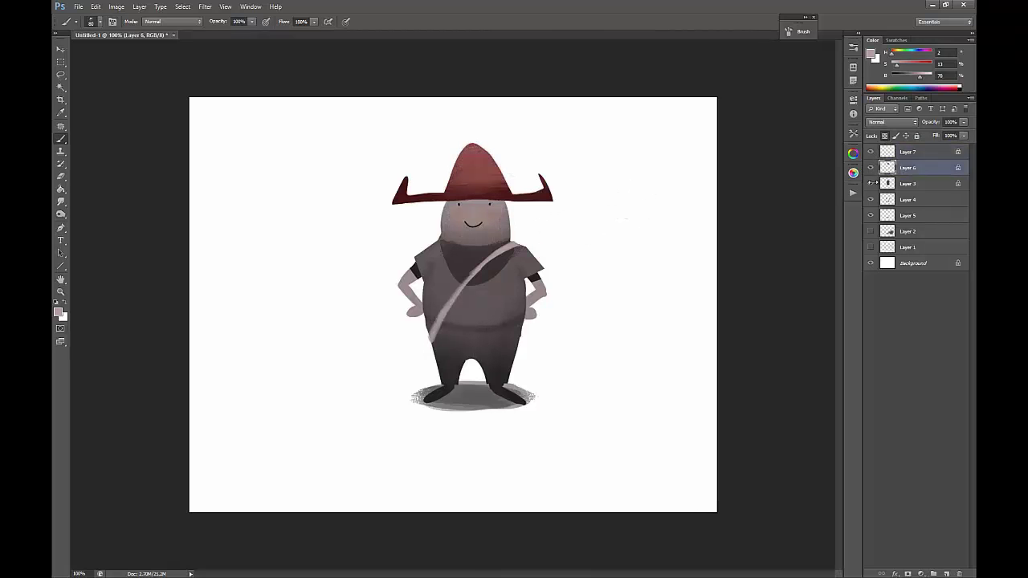
alt+click(524, 198)
drag(559, 175, 506, 177)
key(ctrl+z)
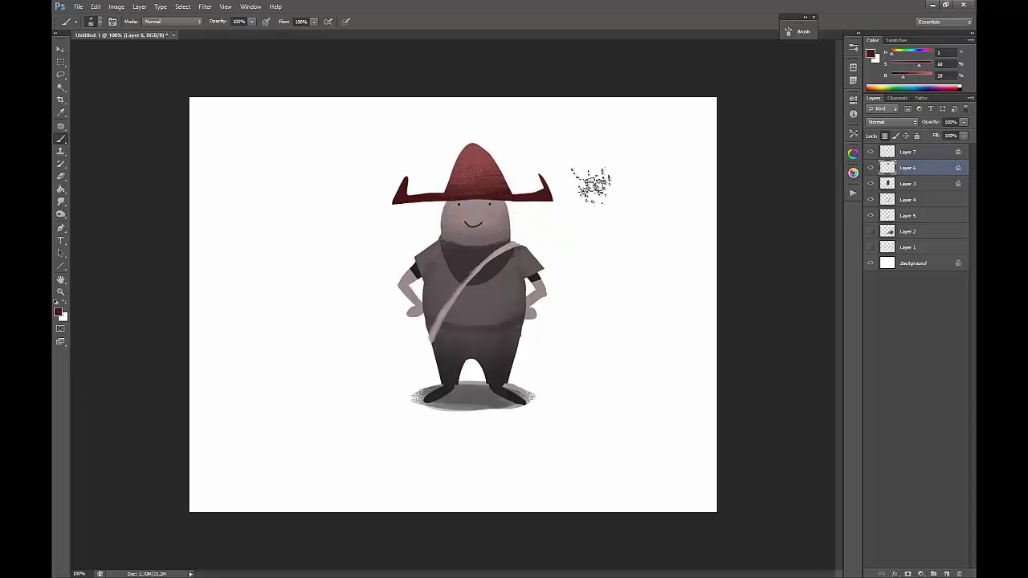
Toggle the strap layer, hide everything beneath the hat layer including the background, and examine the strap's edges on transparency.
click(870, 151)
click(870, 152)
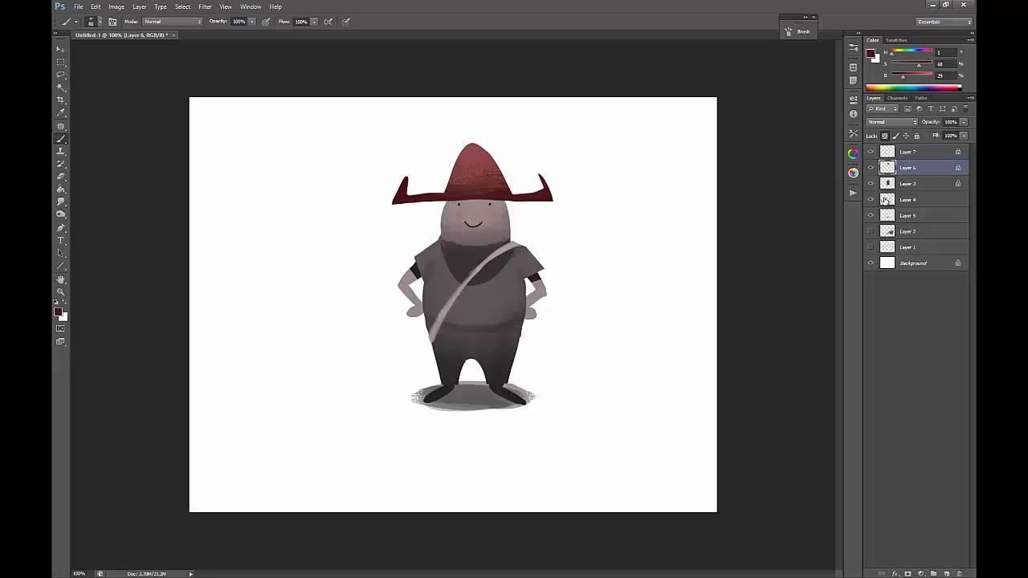
click(871, 265)
drag(871, 184, 869, 221)
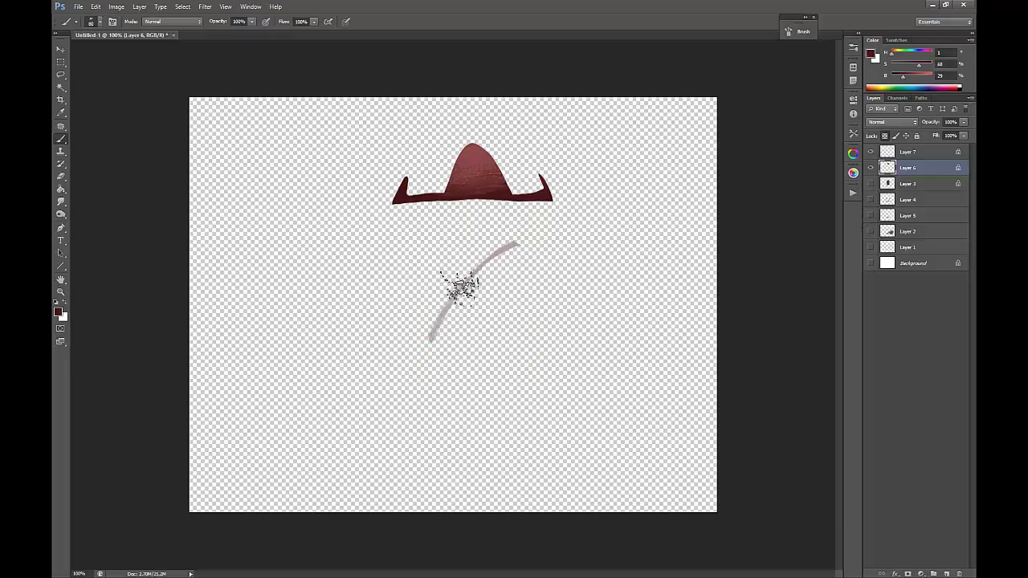
click(62, 292)
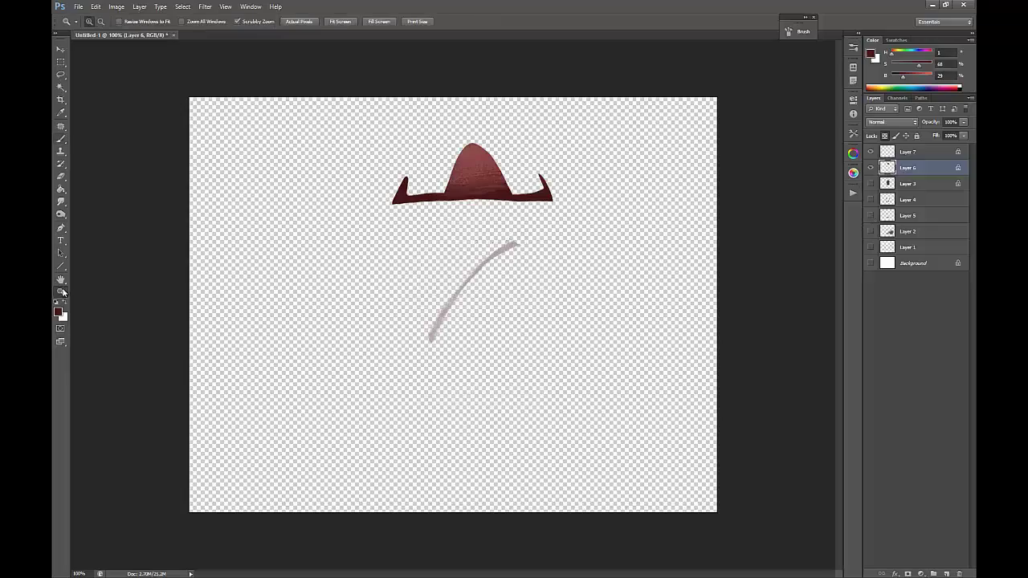
drag(505, 294, 509, 292)
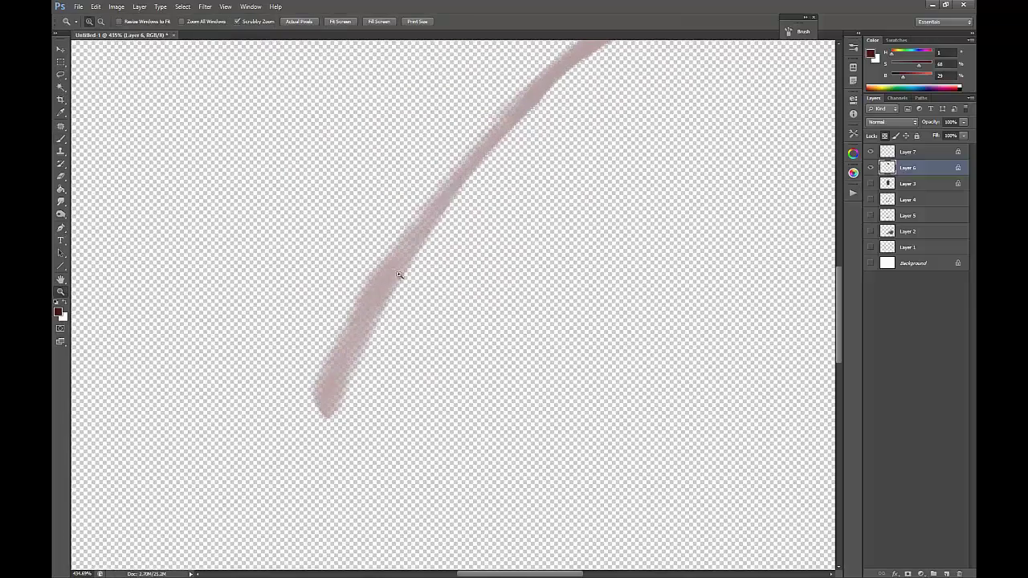
Show the body layer and check the strap against it, restoring the background, arms-and-legs and ground shadow layers and briefly toggling Layer 2.
click(871, 184)
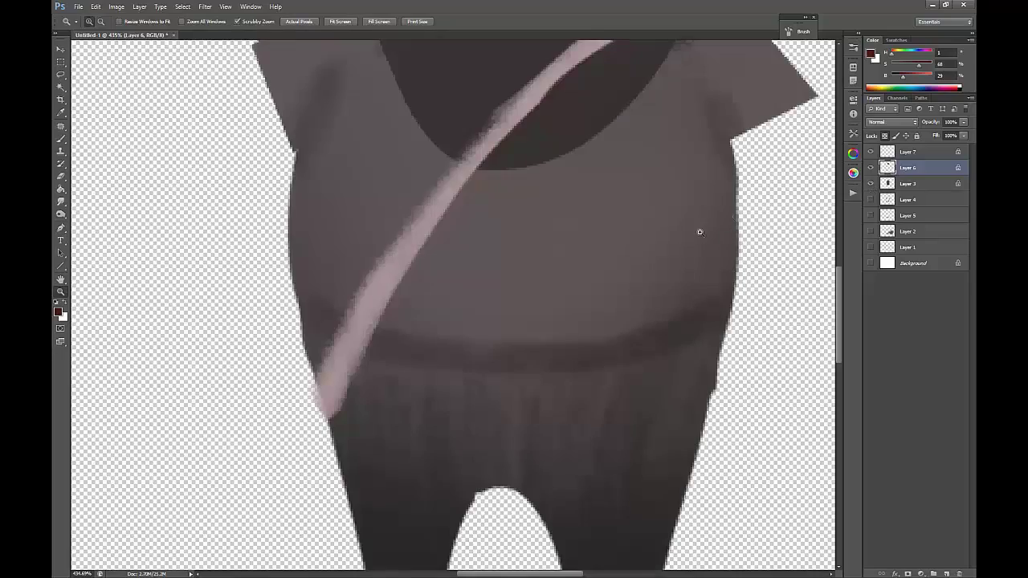
drag(611, 271, 584, 278)
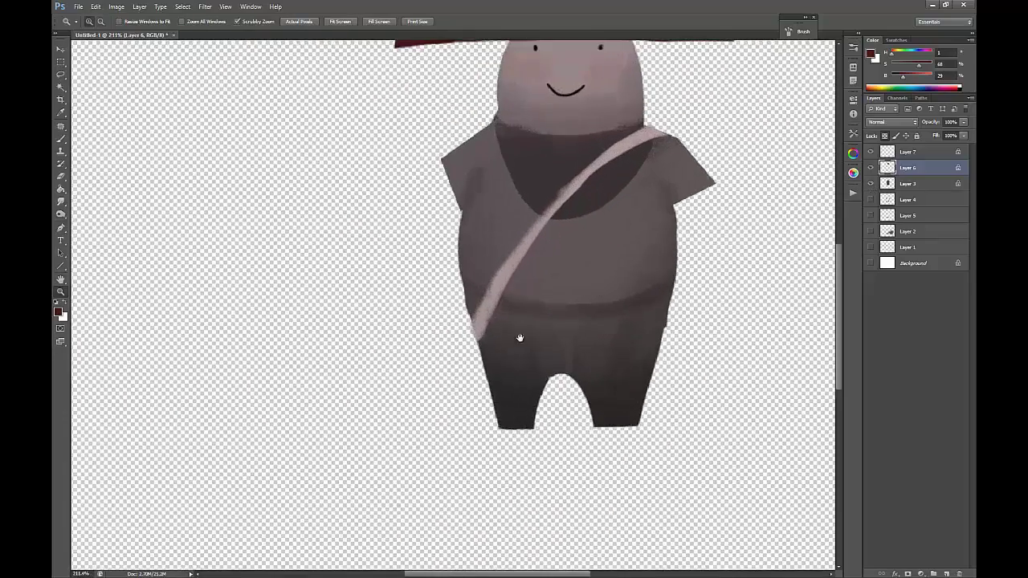
drag(507, 348, 394, 421)
drag(571, 333, 541, 328)
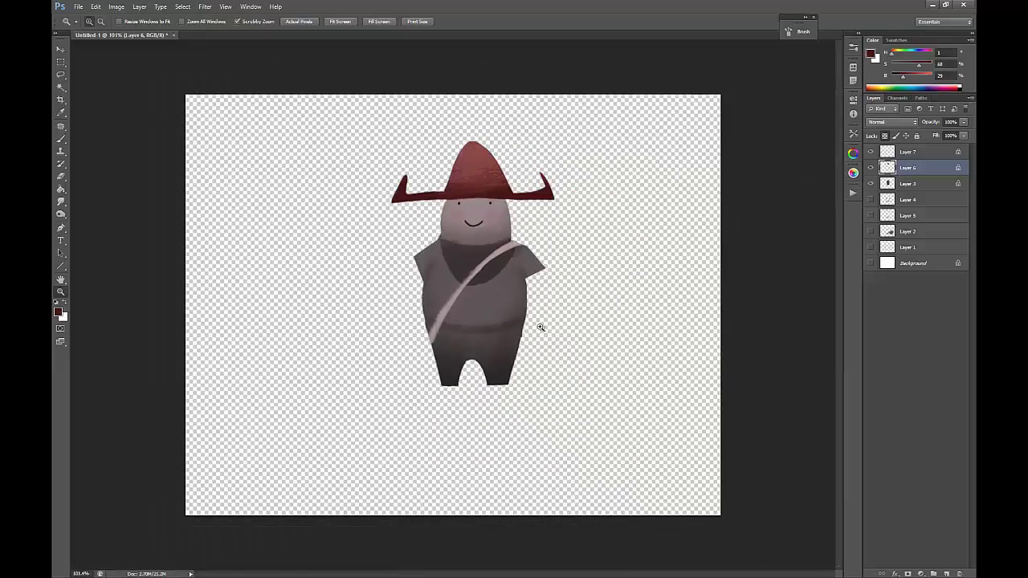
click(871, 264)
click(870, 199)
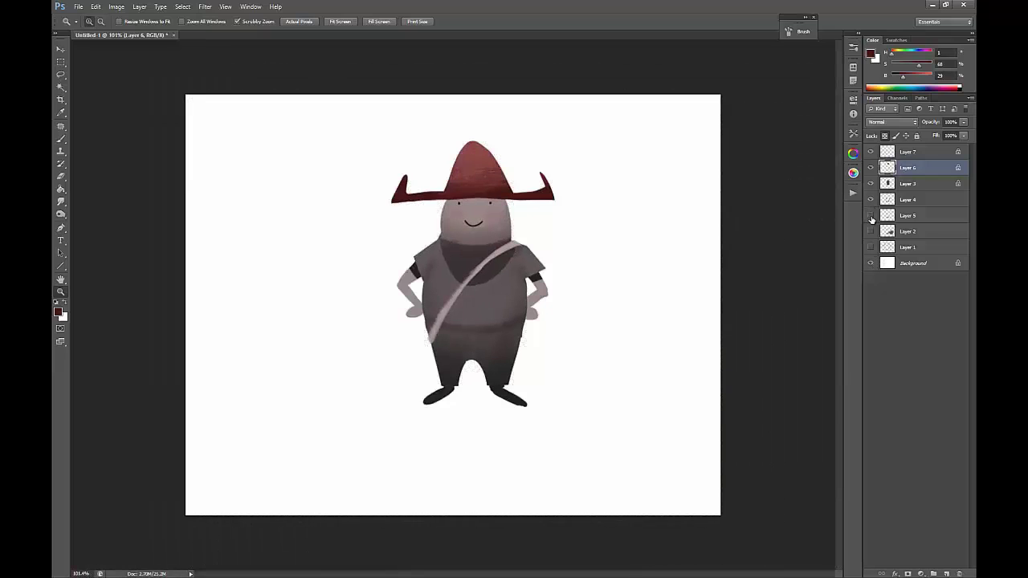
click(871, 216)
click(872, 233)
click(871, 233)
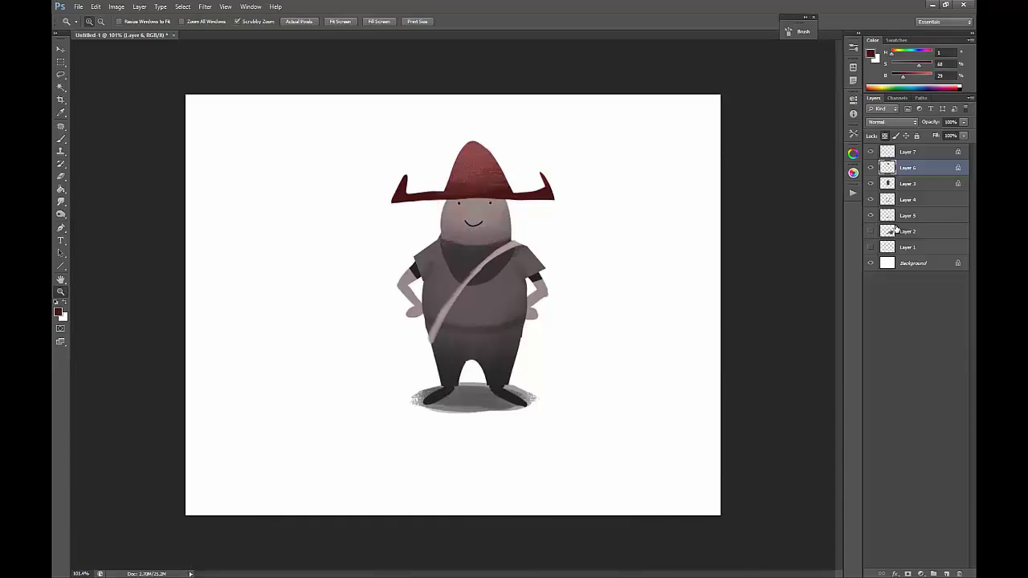
Choose the 1EM Sharp fine pen brush preset and draw black stubble around the character's jaw on Layer 3.
click(854, 135)
key(b)
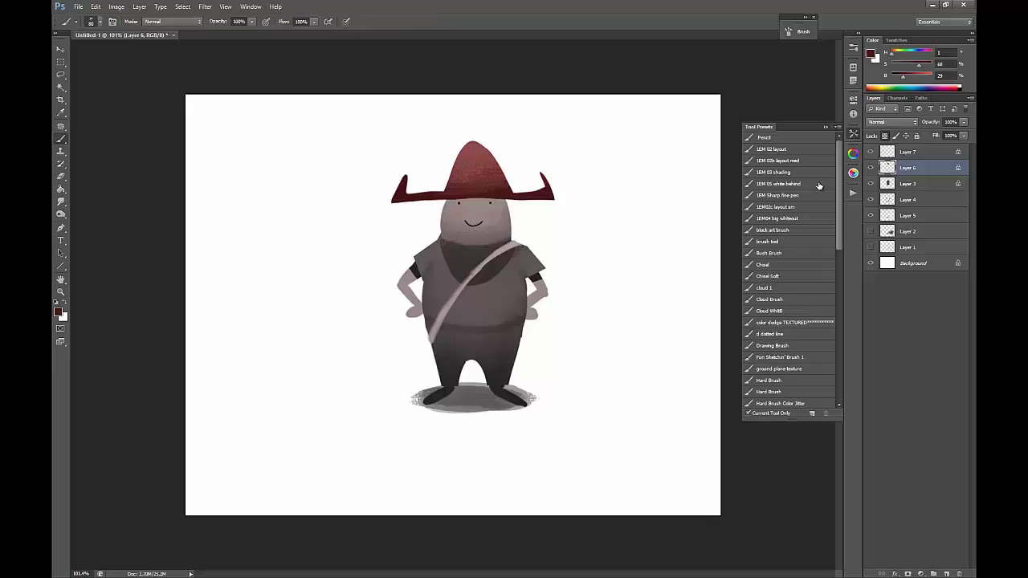
click(816, 195)
click(826, 127)
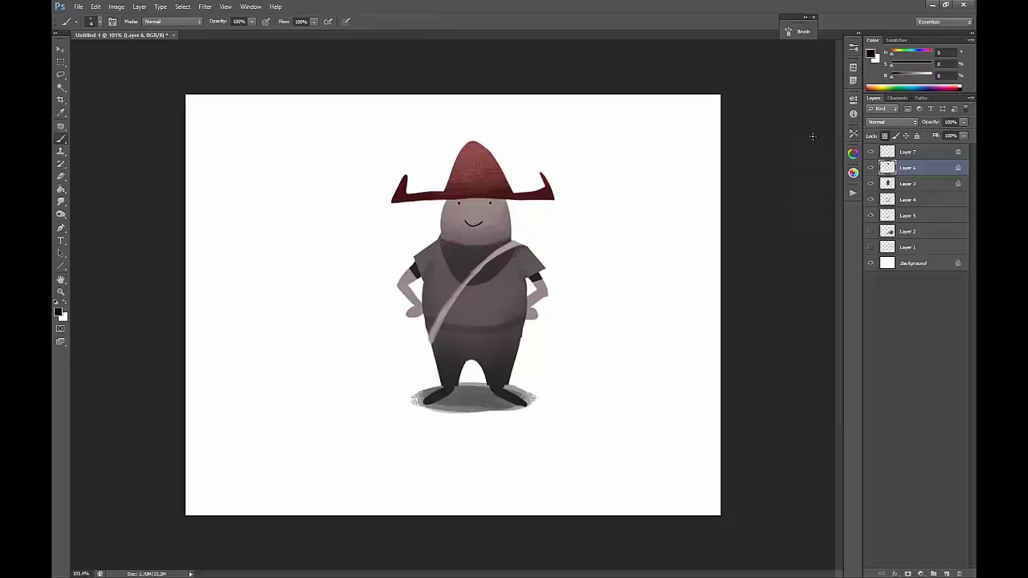
click(871, 185)
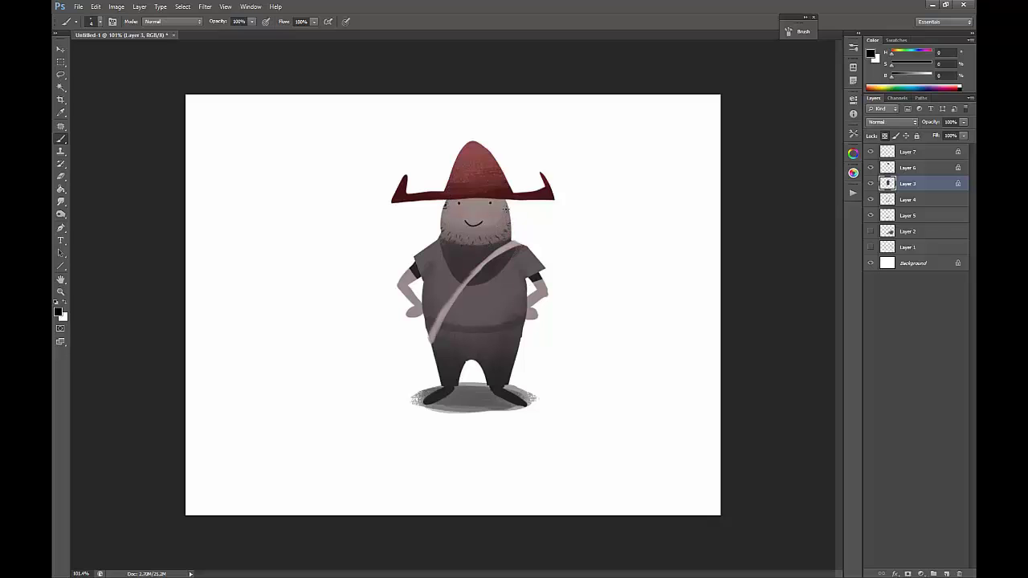
Sample the face's skin tone, enlarge the brush and paint an ear on each side of the head.
alt+click(503, 214)
right_click(528, 212)
drag(538, 231, 509, 220)
alt+click(498, 211)
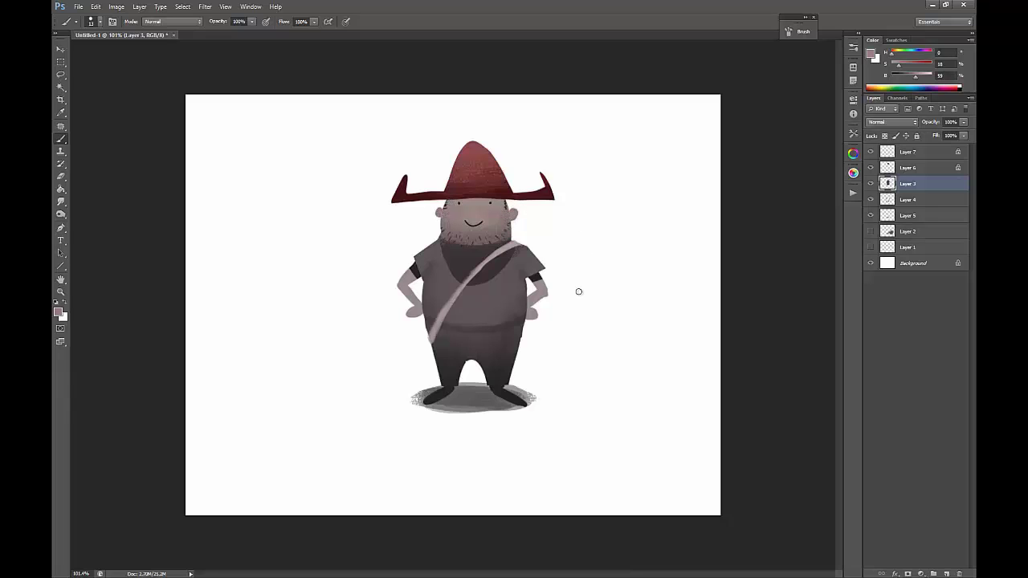
Lower the skin colour's brightness to 38% and shade the inside of the ears with a resized brush.
drag(915, 77, 906, 77)
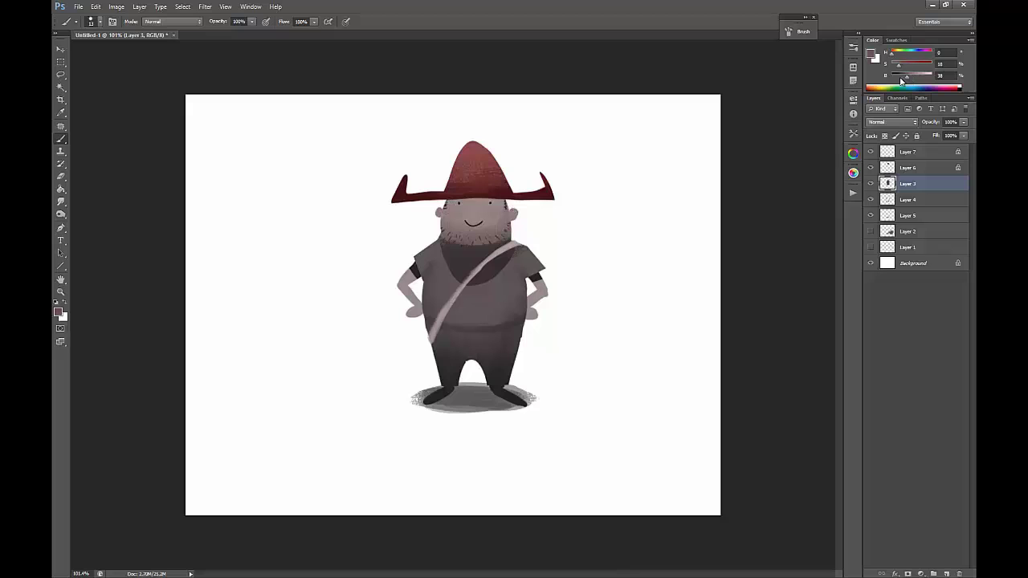
right_click(540, 229)
key(Return)
Sample the face colour, set it to 24% saturation and 51% brightness, and paint a nose with a 12 px brush.
alt+click(490, 216)
right_click(480, 219)
click(495, 241)
key(Return)
click(901, 65)
click(912, 76)
drag(474, 212, 474, 216)
Reduce the brush size, sample a dark tone from the clothing and dab nostrils onto the nose.
right_click(515, 227)
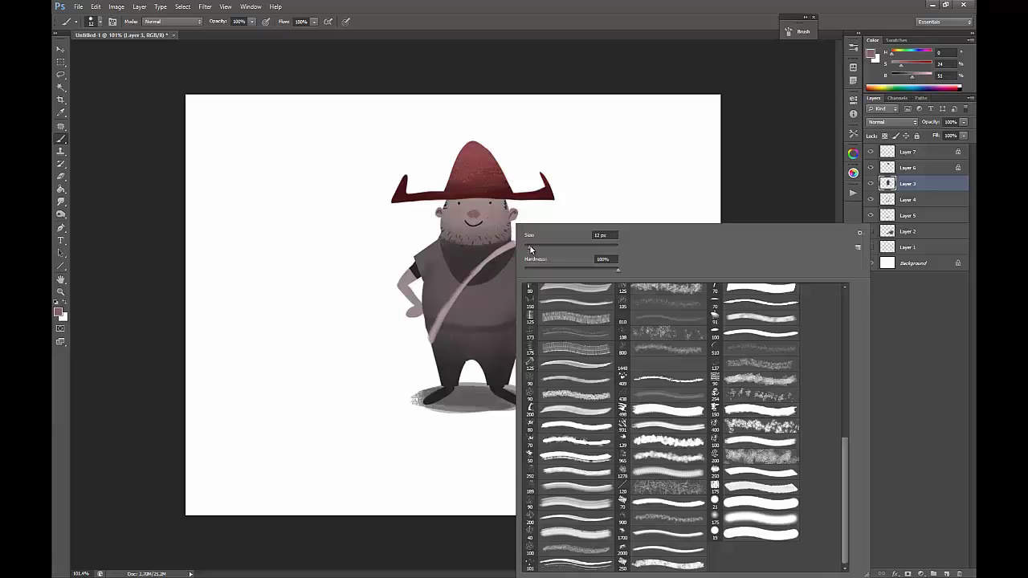
click(530, 246)
alt+click(473, 265)
alt+click(434, 239)
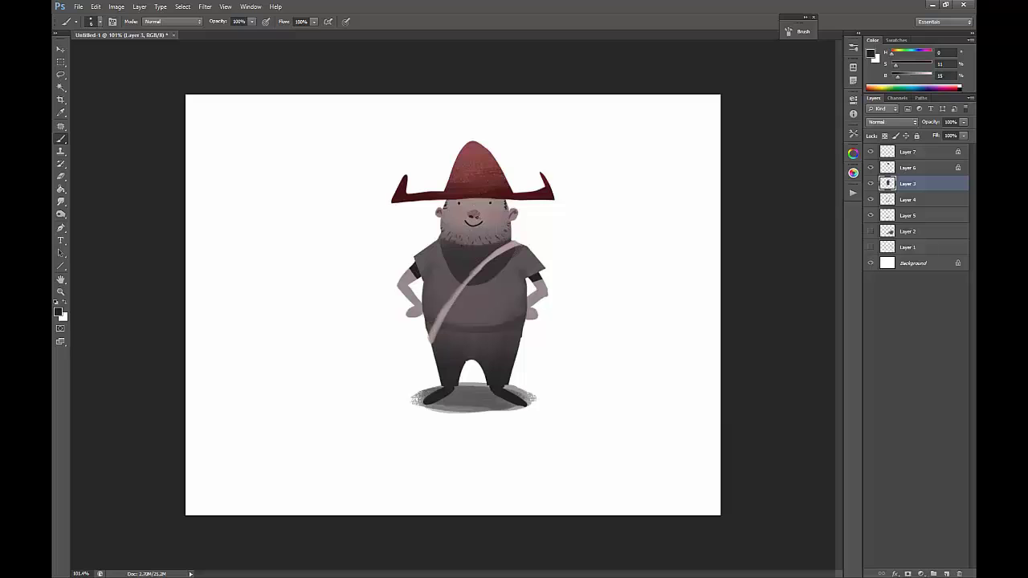
Sample the face colour, darken it to 45% brightness and draw fine creases under the eyes with a 4 px brush.
alt+click(482, 207)
alt+click(494, 199)
drag(914, 79, 909, 78)
right_click(474, 248)
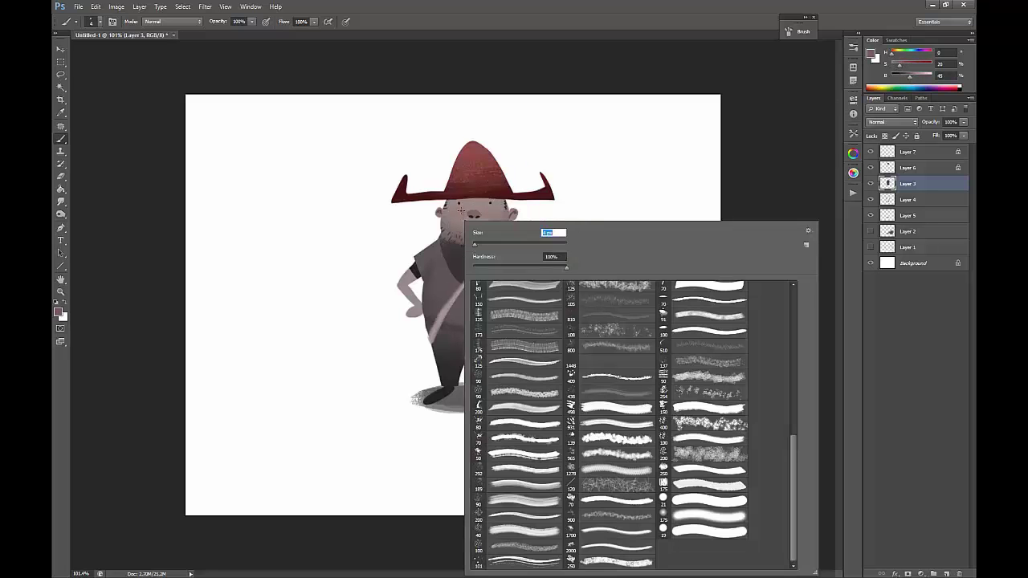
click(464, 210)
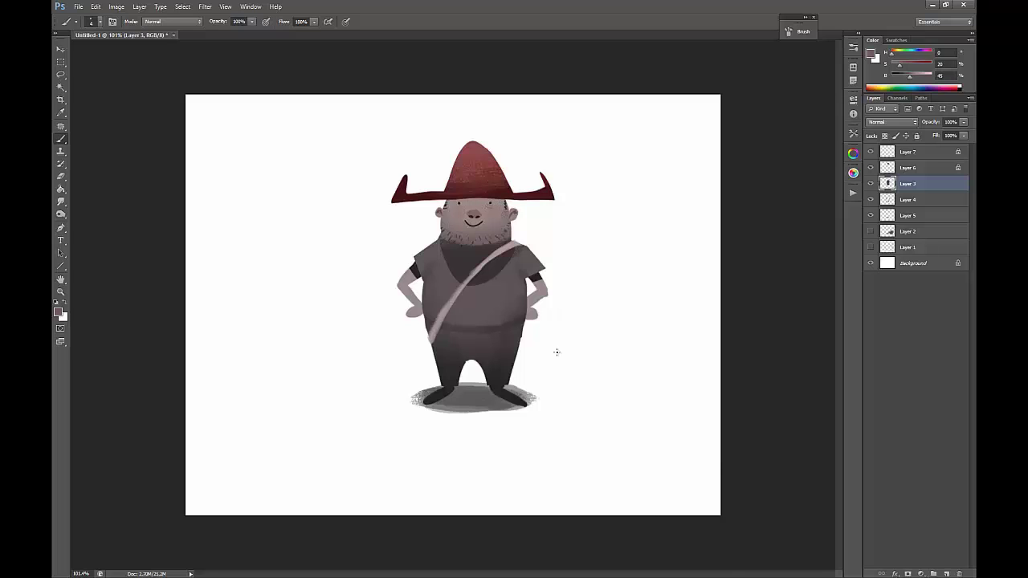
Hide the old strap layer and paint a new skin-toned diagonal strap on a new top layer with a larger brush.
click(871, 152)
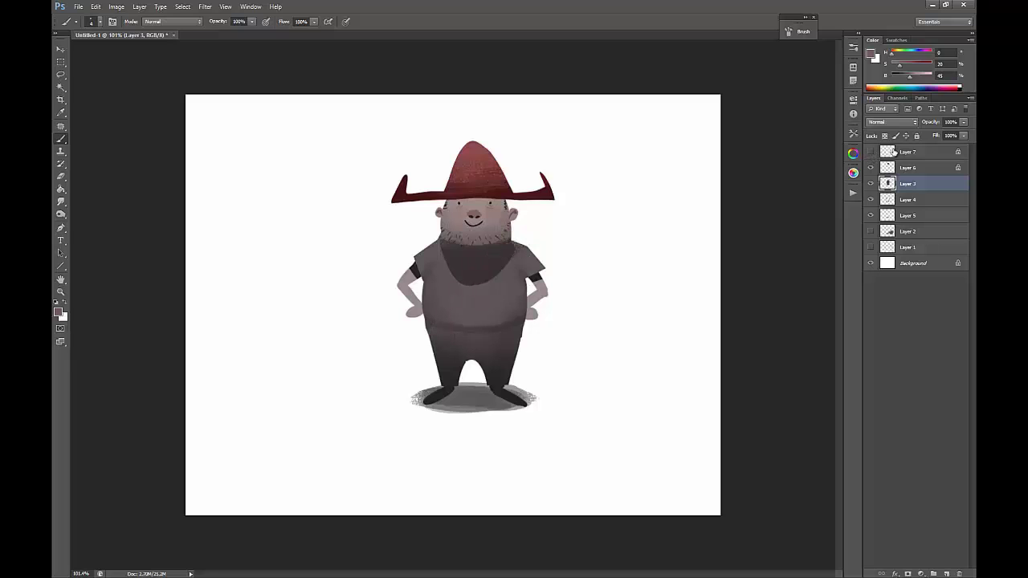
click(897, 152)
click(946, 573)
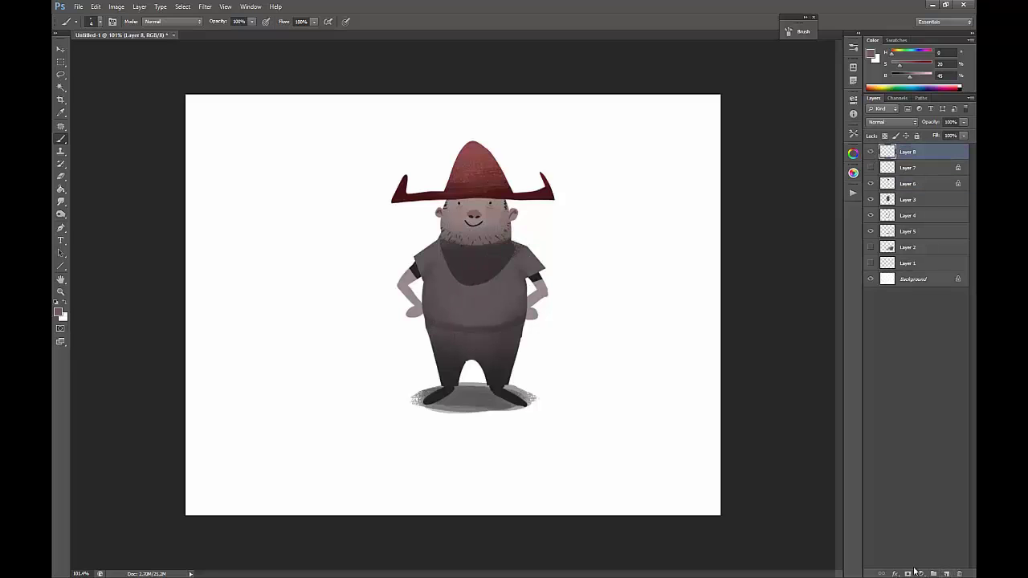
alt+click(490, 213)
right_click(513, 245)
click(526, 246)
alt+click(490, 211)
drag(424, 323, 515, 246)
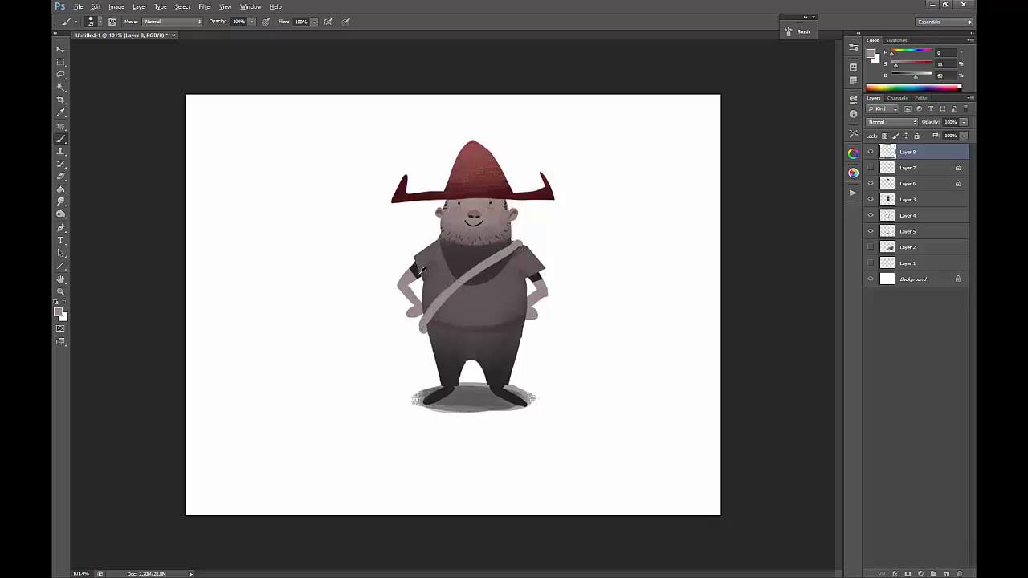
Sample the shirt colour, darken it to 18% brightness and paint sleeve folds, a belt buckle and belt loops with small brushes.
alt+click(429, 268)
drag(905, 77, 899, 77)
right_click(521, 251)
mouse_move(521, 252)
mouse_down()
mouse_move(474, 251)
mouse_move(428, 281)
mouse_up()
click(425, 277)
right_click(474, 253)
drag(466, 332, 468, 327)
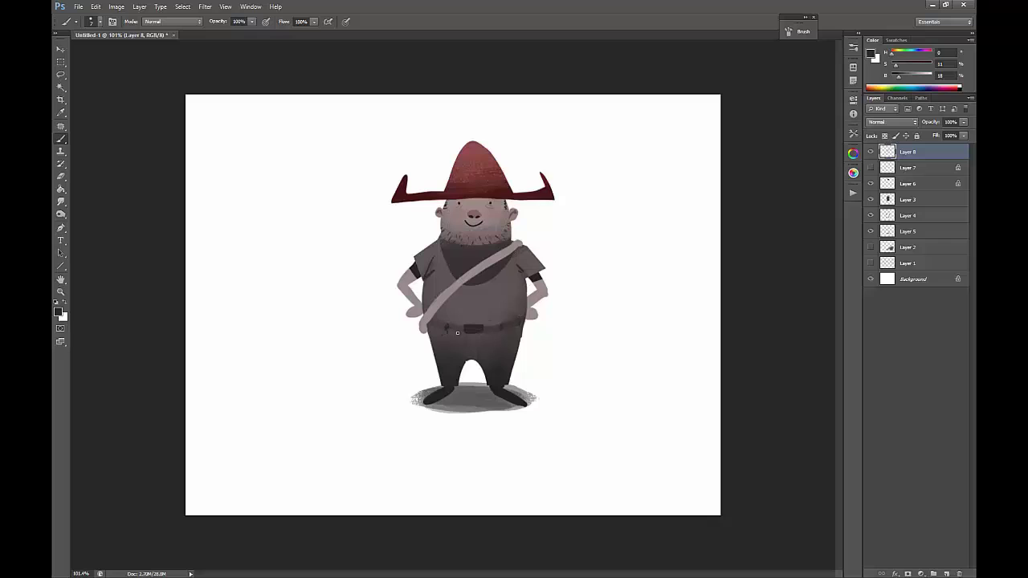
Lock Layer 8's transparency and repaint the strap grey at 2% saturation and 44% brightness with a 55 px brush.
alt+click(460, 277)
drag(897, 64, 892, 65)
drag(916, 77, 910, 77)
click(886, 136)
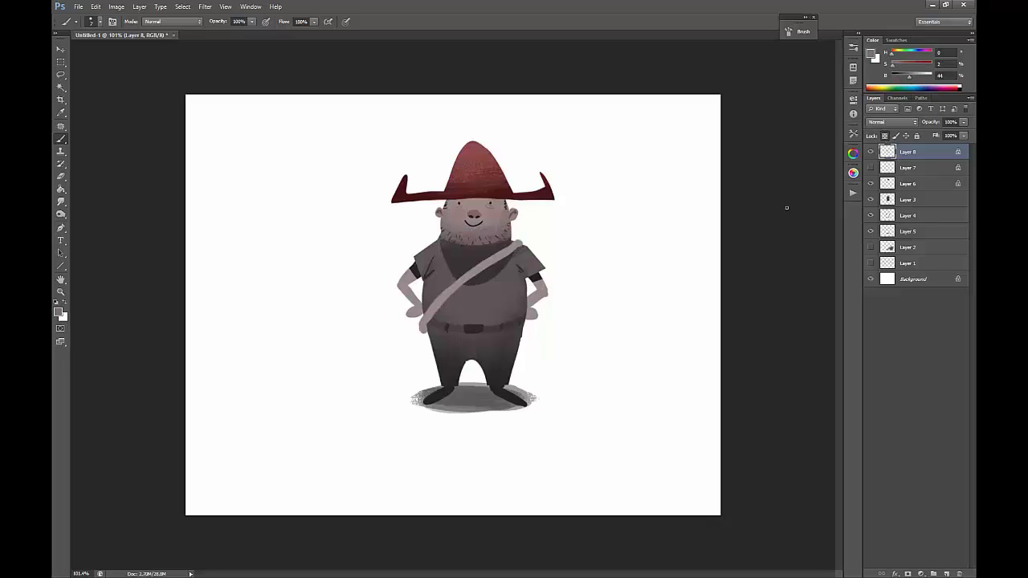
right_click(547, 248)
drag(561, 250, 572, 250)
drag(419, 346, 477, 297)
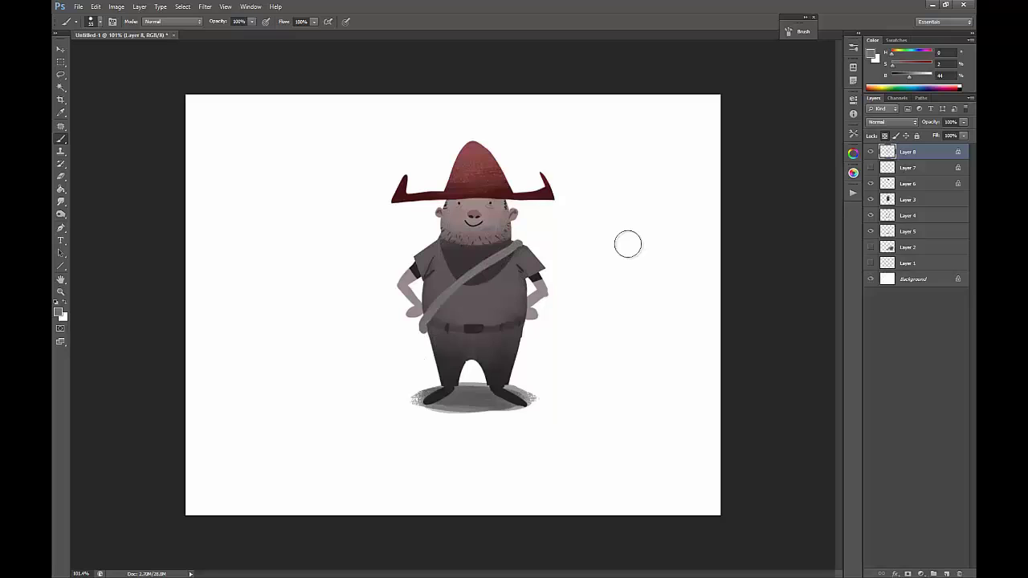
Shade the strap's shoulder end with the grey at 26% brightness, reduce the brush to 15 px and sample the shirt colour.
drag(909, 77, 901, 77)
drag(518, 244, 482, 257)
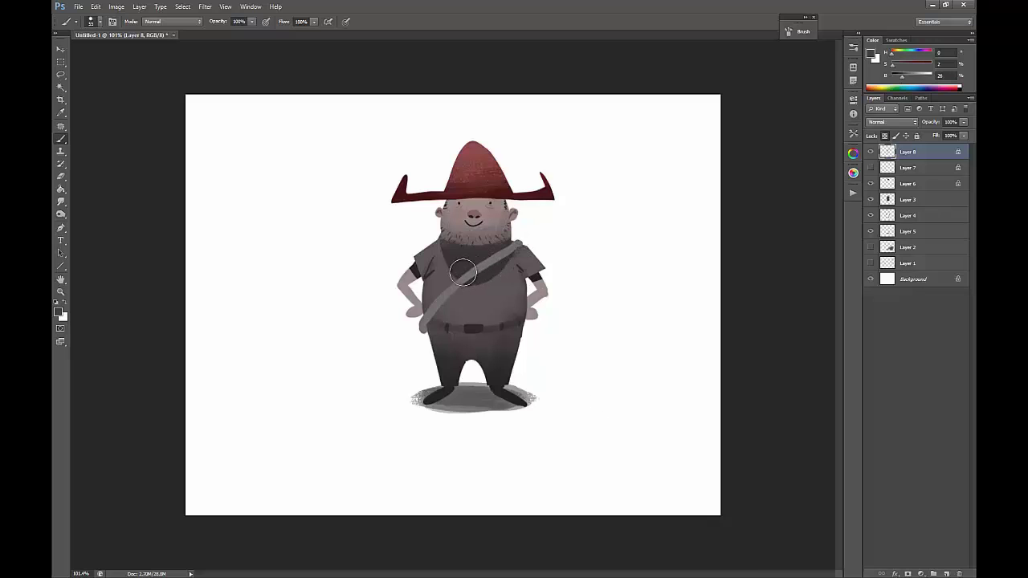
drag(510, 245, 523, 241)
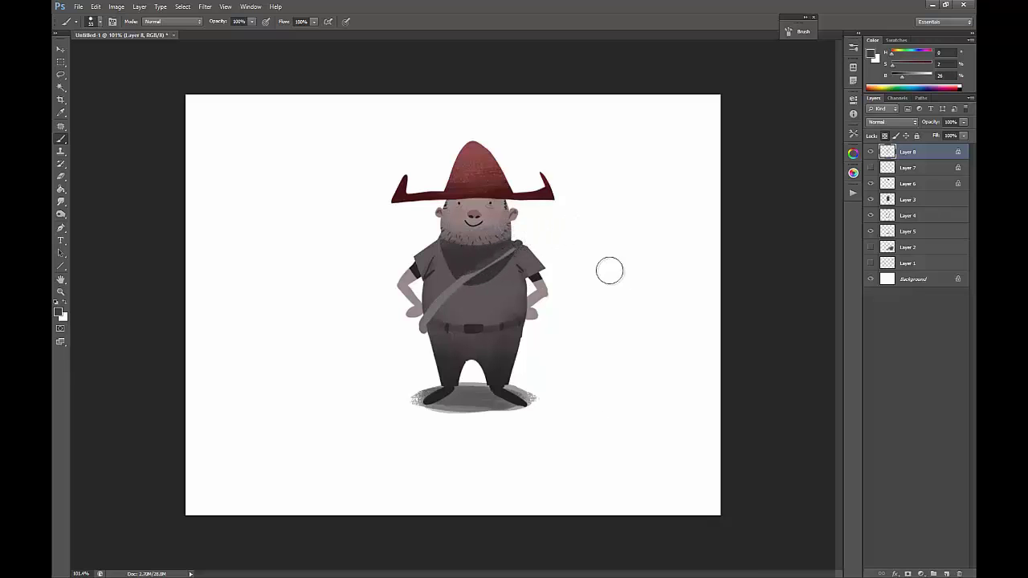
right_click(510, 248)
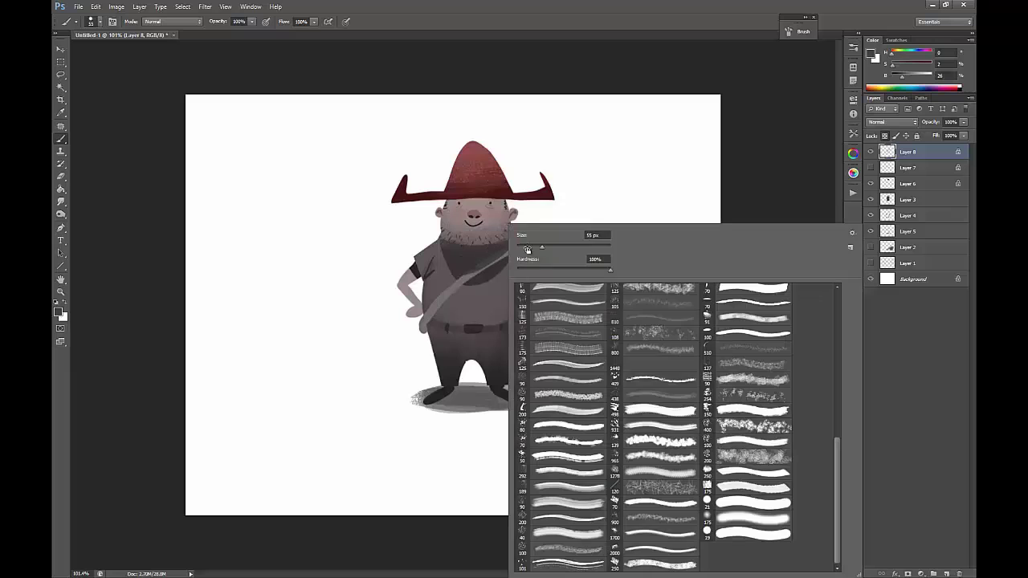
click(524, 246)
alt+click(481, 296)
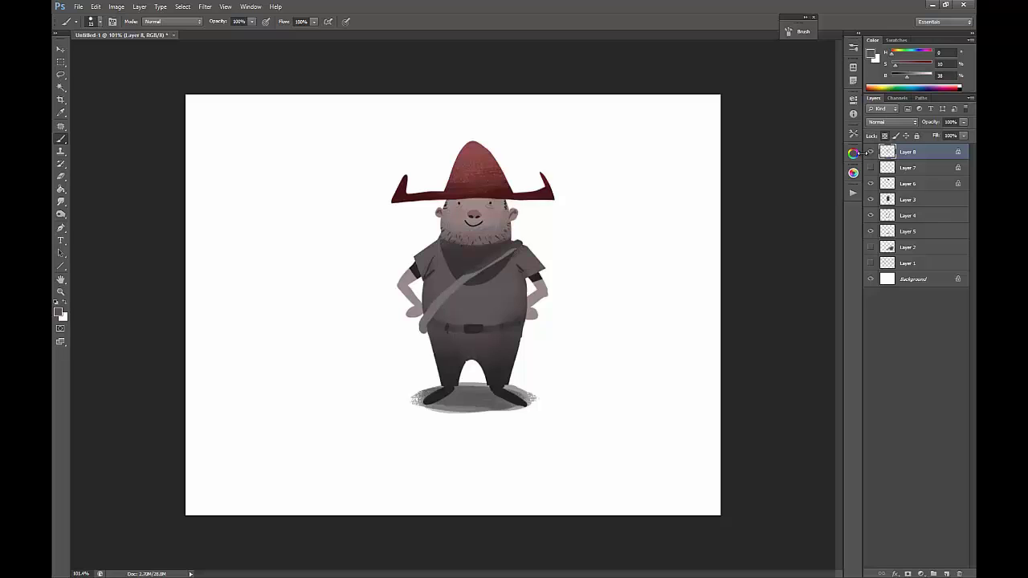
Select the layers from Layer 8 down to Layer 5 and merge them into one.
shift+click(904, 265)
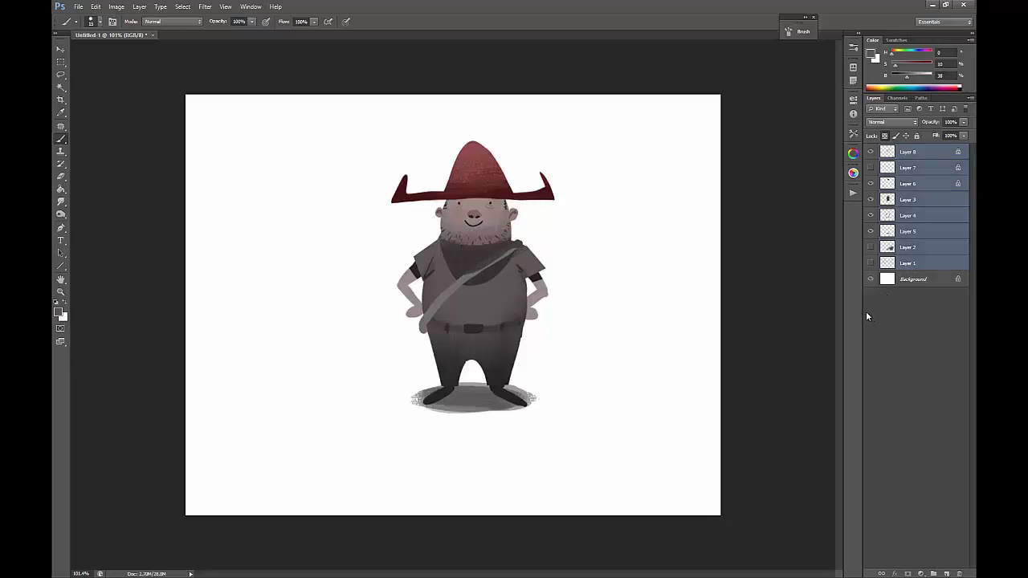
shift+click(916, 231)
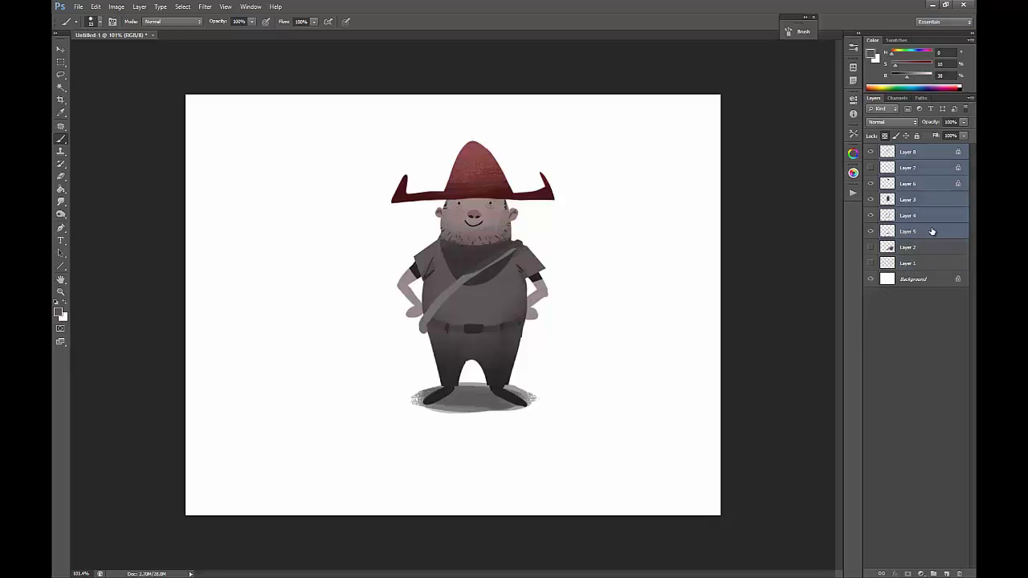
key(ctrl+e)
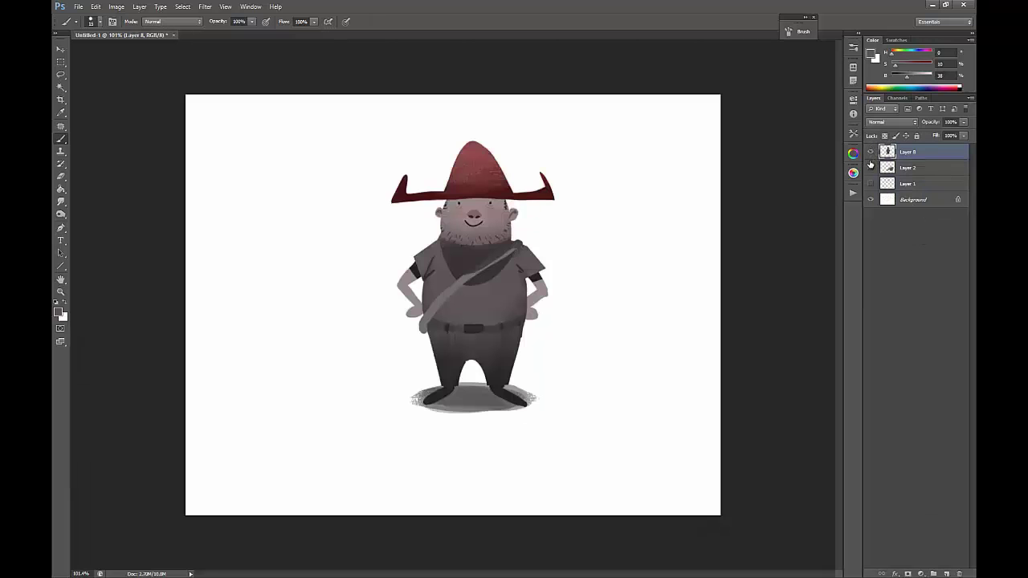
Try lightening the hat, face and clothes using the Dodge tool with Midtones range at 50% exposure, and undo the strokes.
click(63, 215)
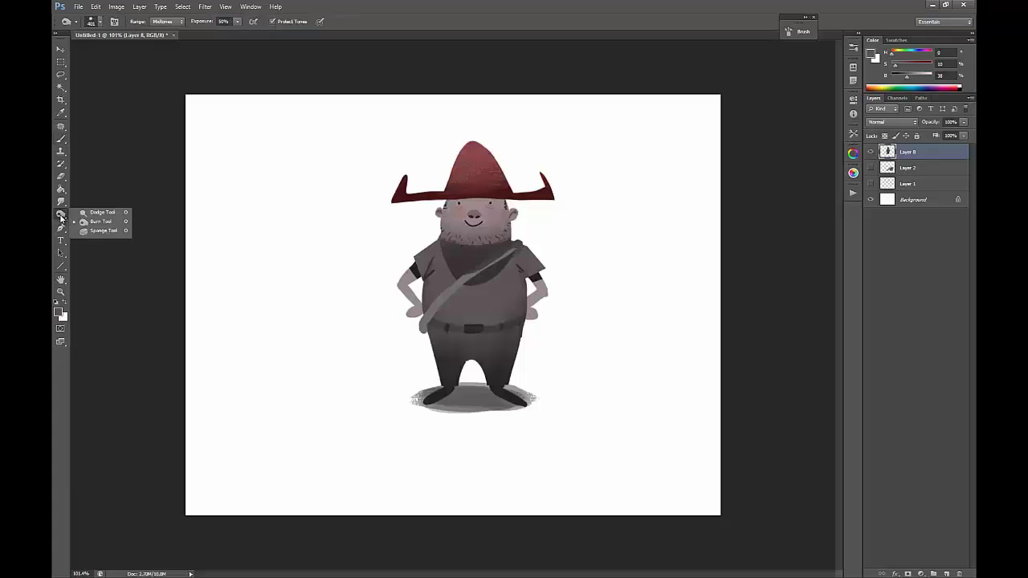
click(102, 212)
mouse_move(471, 217)
mouse_down()
mouse_move(501, 208)
mouse_move(459, 221)
mouse_move(485, 256)
mouse_move(470, 224)
mouse_move(495, 207)
mouse_up()
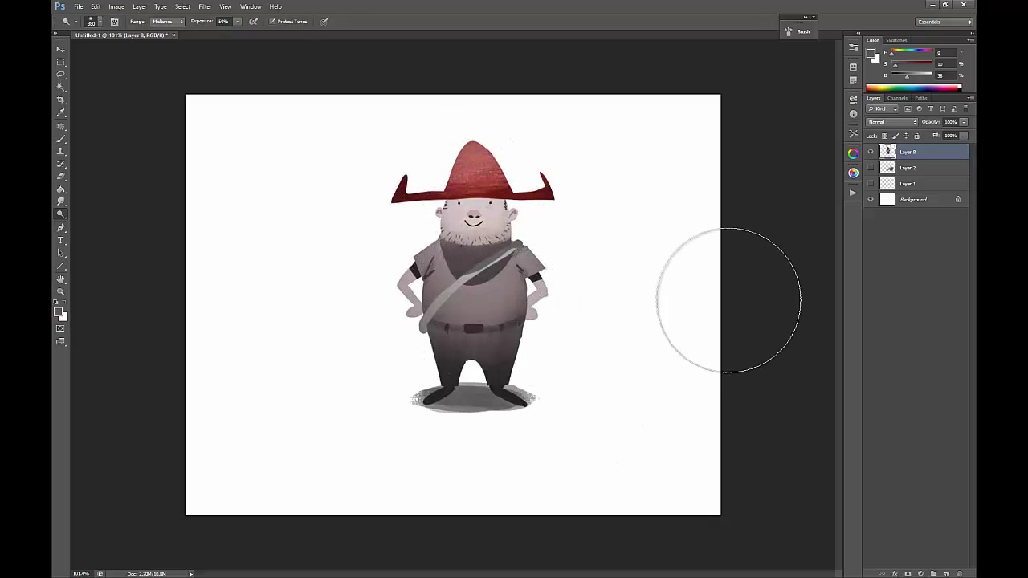
key(ctrl+alt+z)
key(ctrl+alt+z)
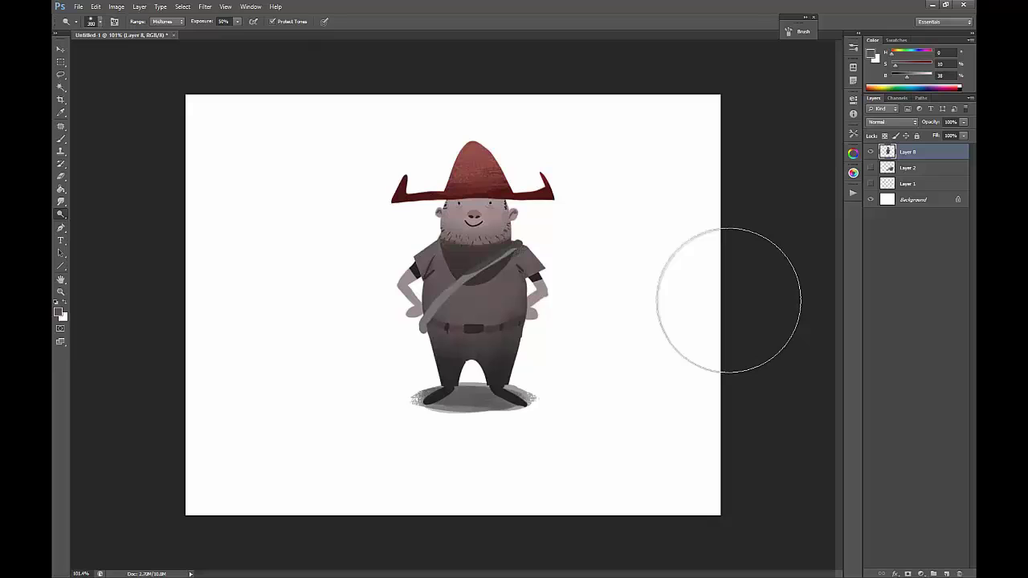
key(ctrl+alt+z)
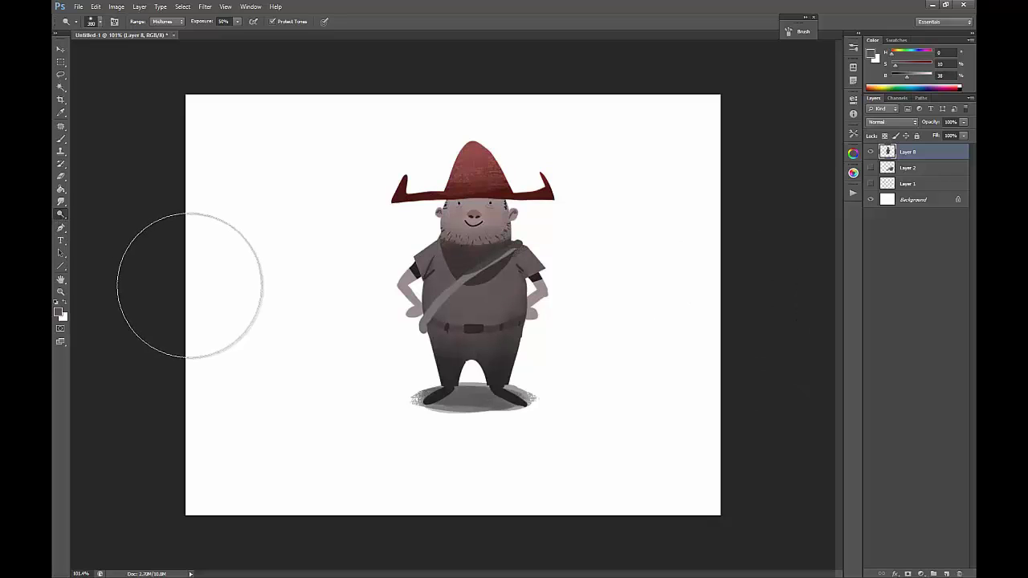
Try darkening the face and clothes using the Burn tool with Midtones range at 50% exposure, and undo the strokes.
click(63, 222)
click(111, 224)
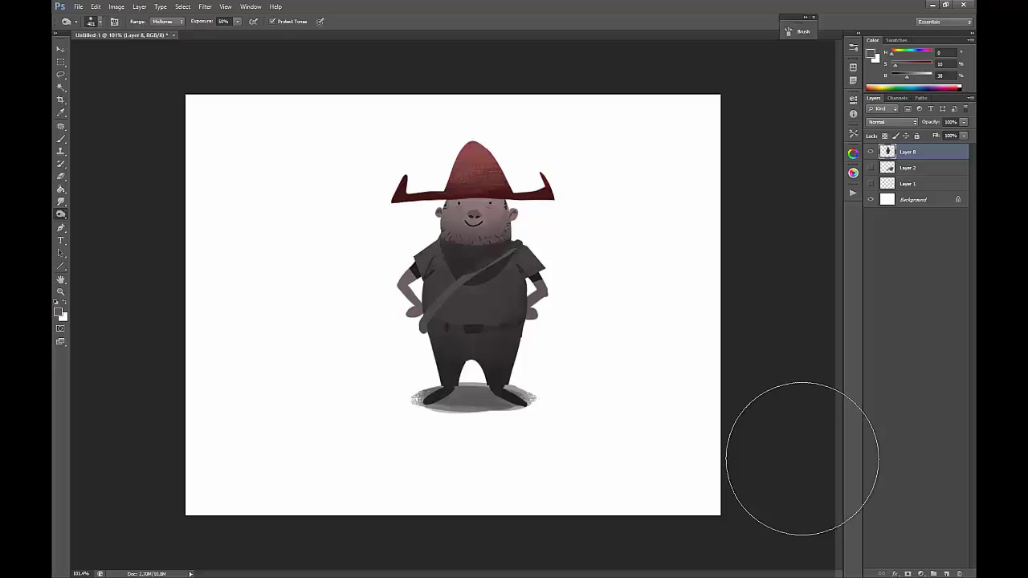
key(ctrl+alt+z)
key(ctrl+alt+z)
key(ctrl+alt+z)
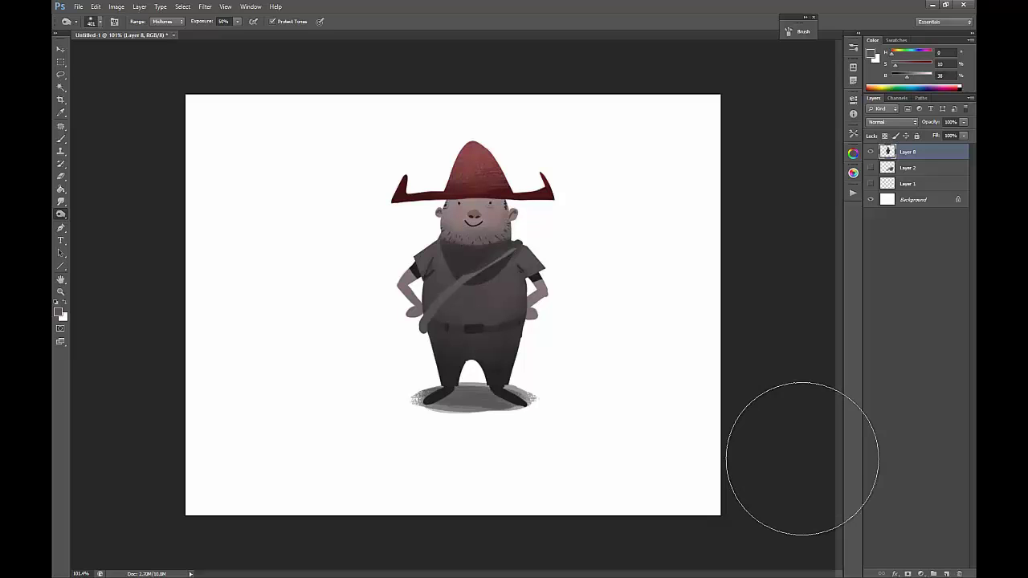
key(ctrl+alt+z)
key(ctrl+alt+z)
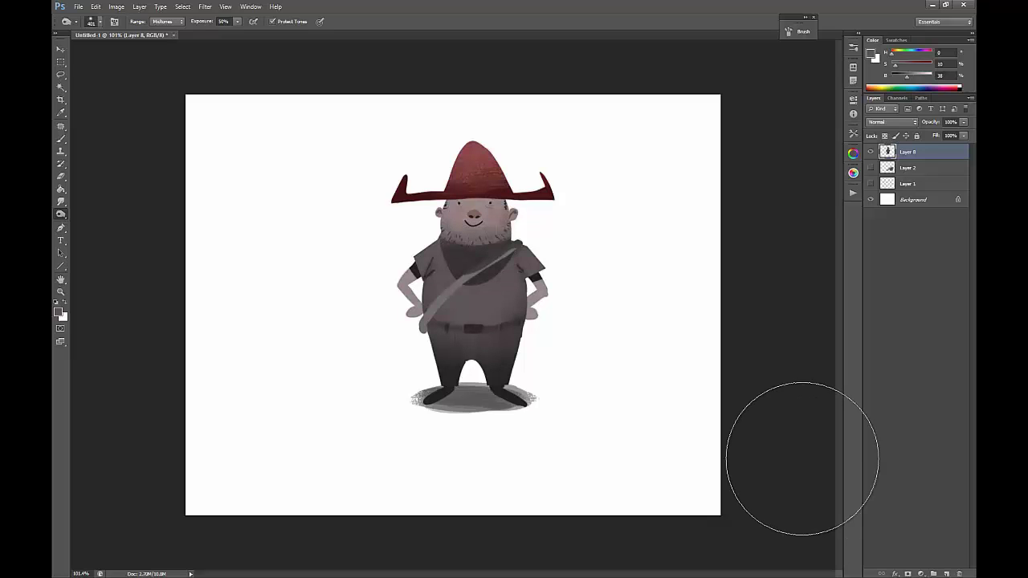
Try smearing the character's arm with the Smudge tool at 30% strength, and undo the stroke.
click(60, 215)
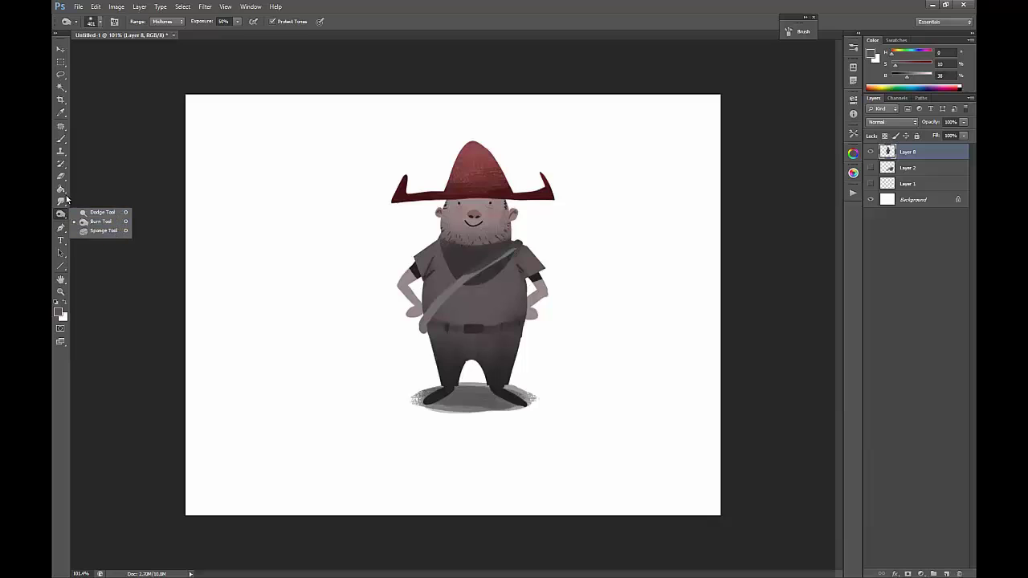
drag(61, 201, 109, 217)
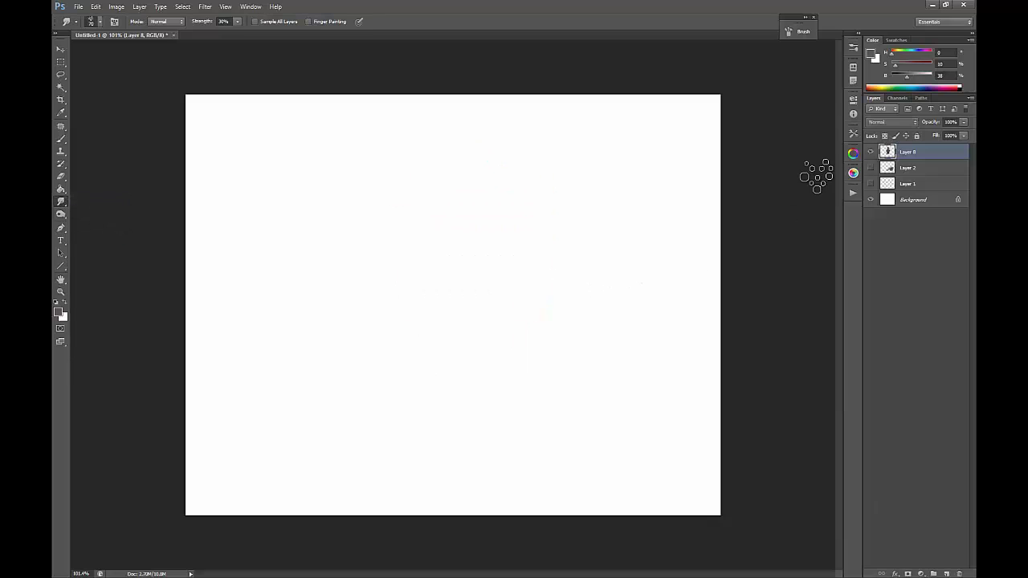
drag(518, 284, 551, 264)
key(ctrl+z)
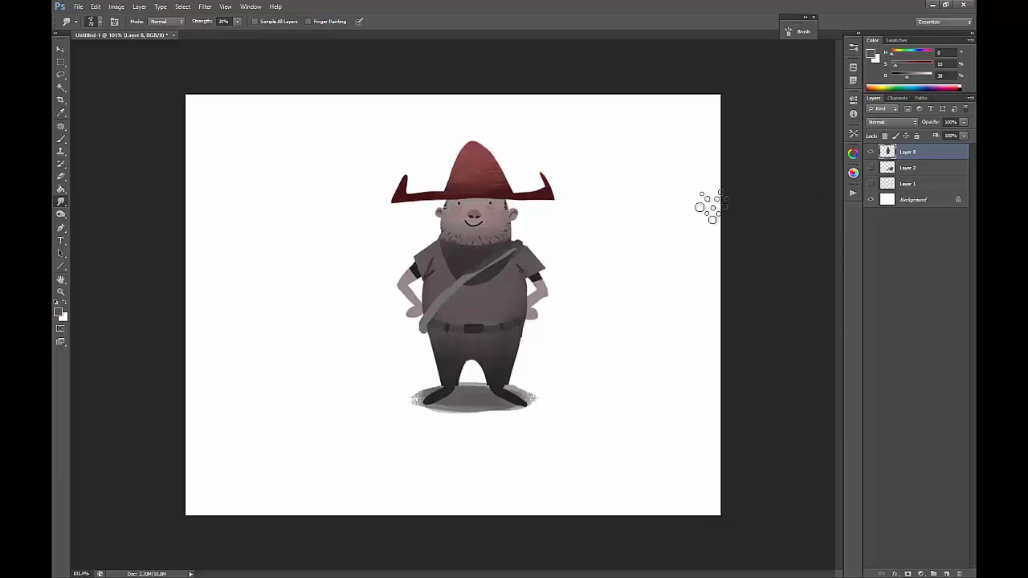
Try smudging across the whole character with the 965 px brush preset, pick the 139 px preset and undo the smear.
right_click(581, 309)
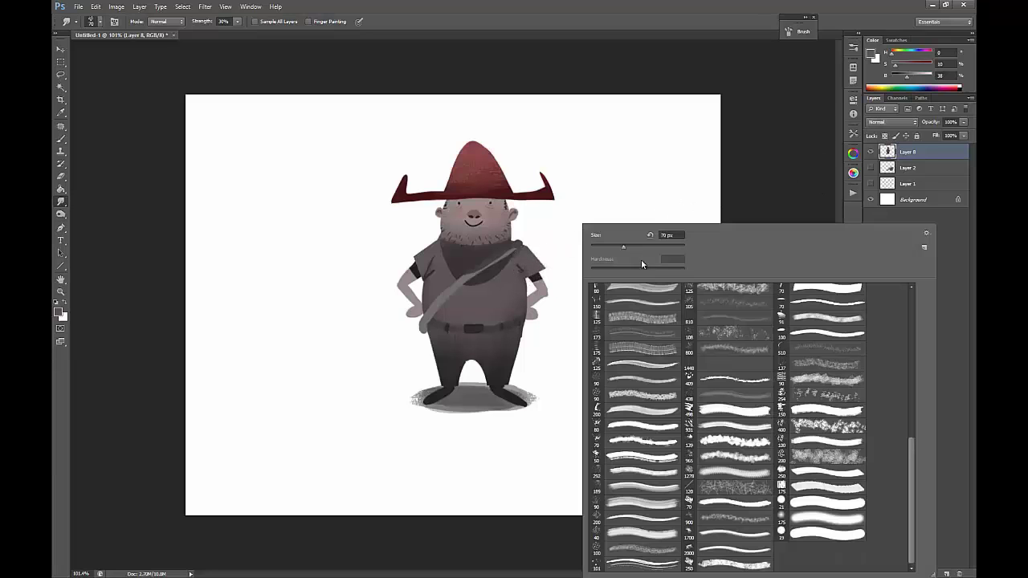
click(727, 458)
mouse_move(474, 297)
mouse_down()
mouse_move(514, 377)
mouse_move(482, 329)
mouse_move(554, 257)
mouse_move(417, 377)
mouse_move(814, 292)
mouse_up()
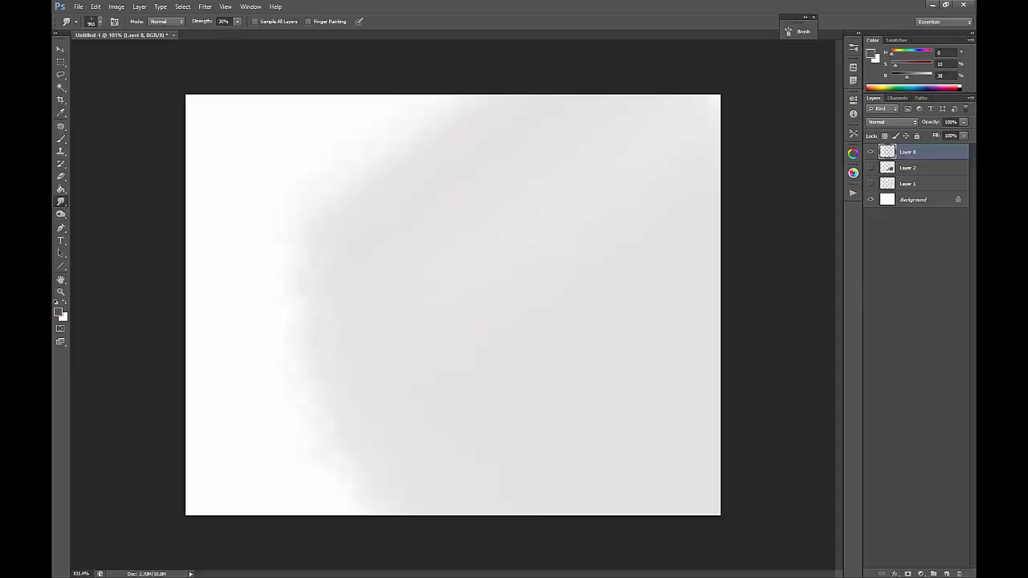
right_click(434, 224)
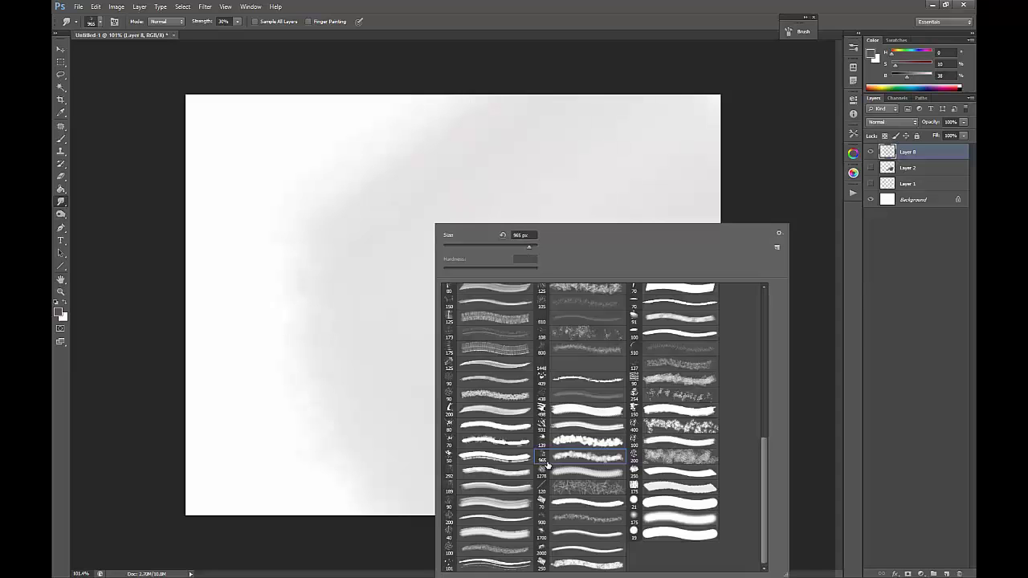
click(561, 442)
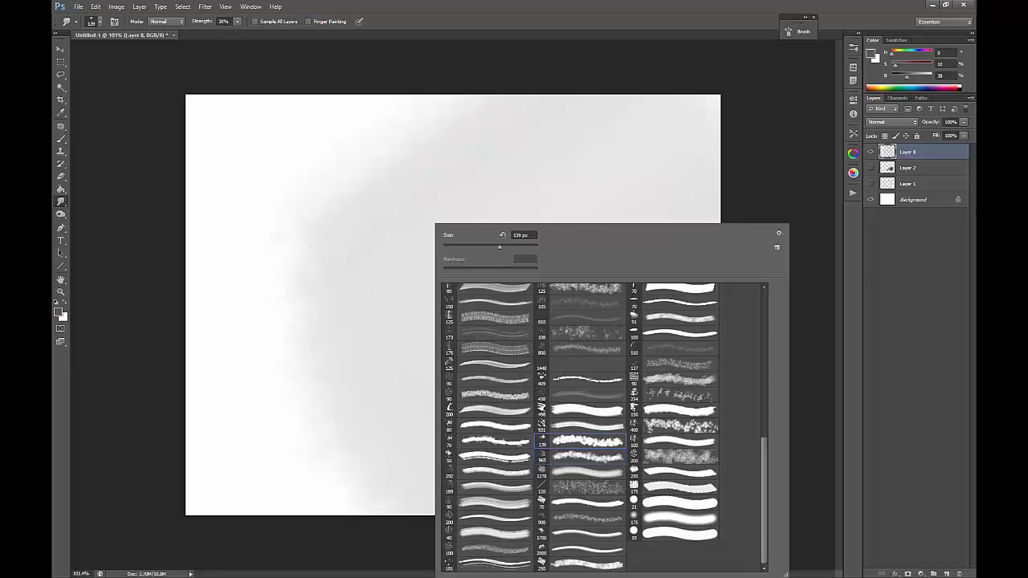
click(924, 284)
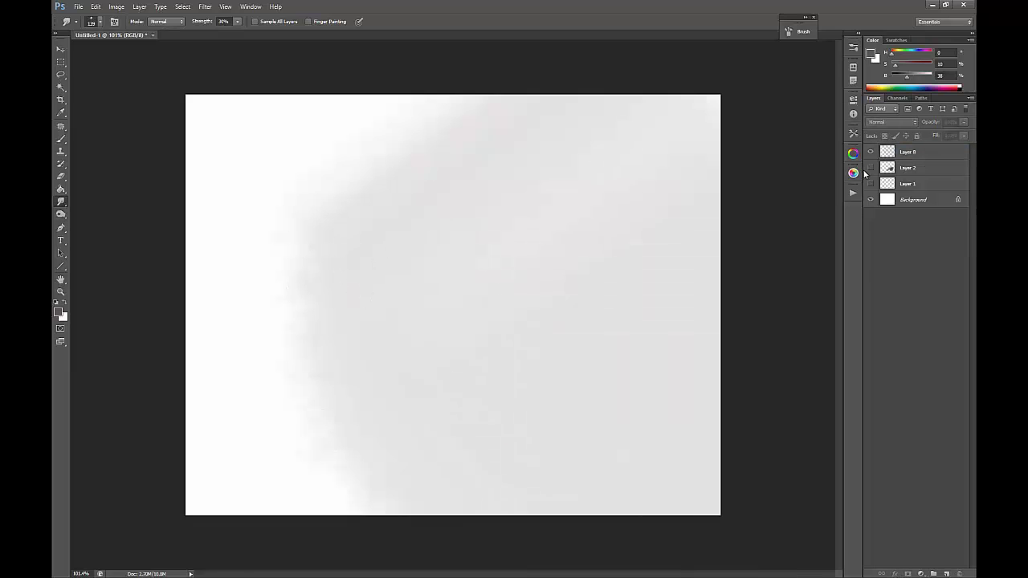
key(ctrl+alt+z)
key(ctrl+alt+z)
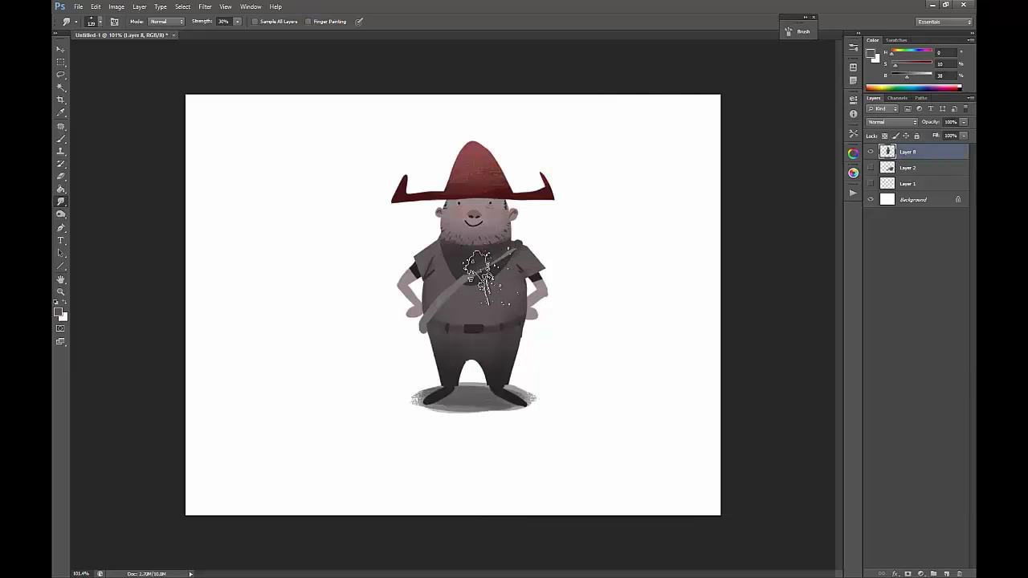
Try smudging the arm, waist and trouser leg with the 139 px brush, and undo all the strokes.
mouse_move(535, 267)
mouse_down()
mouse_move(547, 287)
mouse_move(555, 282)
mouse_move(530, 338)
mouse_move(537, 326)
mouse_move(537, 356)
mouse_up()
mouse_move(498, 318)
mouse_down()
mouse_move(532, 376)
mouse_move(479, 326)
mouse_move(455, 340)
mouse_move(507, 293)
mouse_move(519, 321)
mouse_move(540, 336)
mouse_up()
key(ctrl+alt+z)
key(ctrl+alt+z)
key(ctrl+alt+z)
key(ctrl+alt+z)
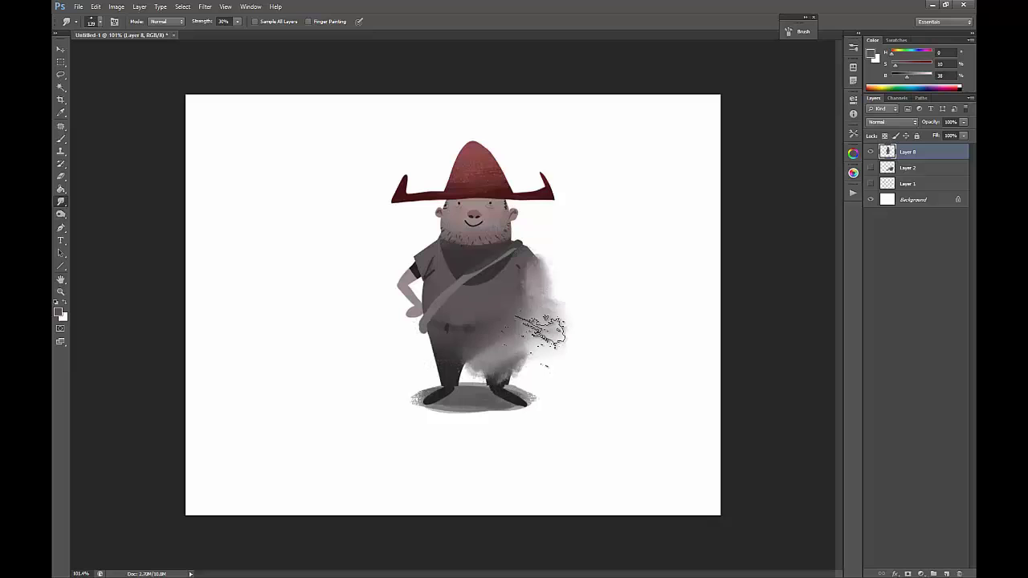
key(ctrl+alt+z)
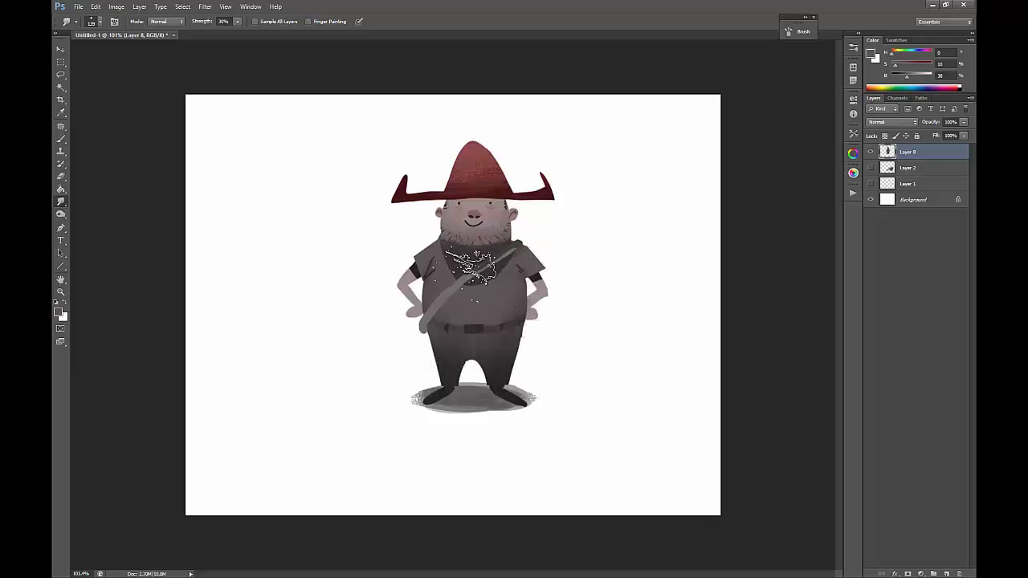
Choose the 91 px brush preset, undo a trial smudge over the belt and hand, and soften both armbands into the arms.
right_click(474, 252)
drag(801, 456, 801, 304)
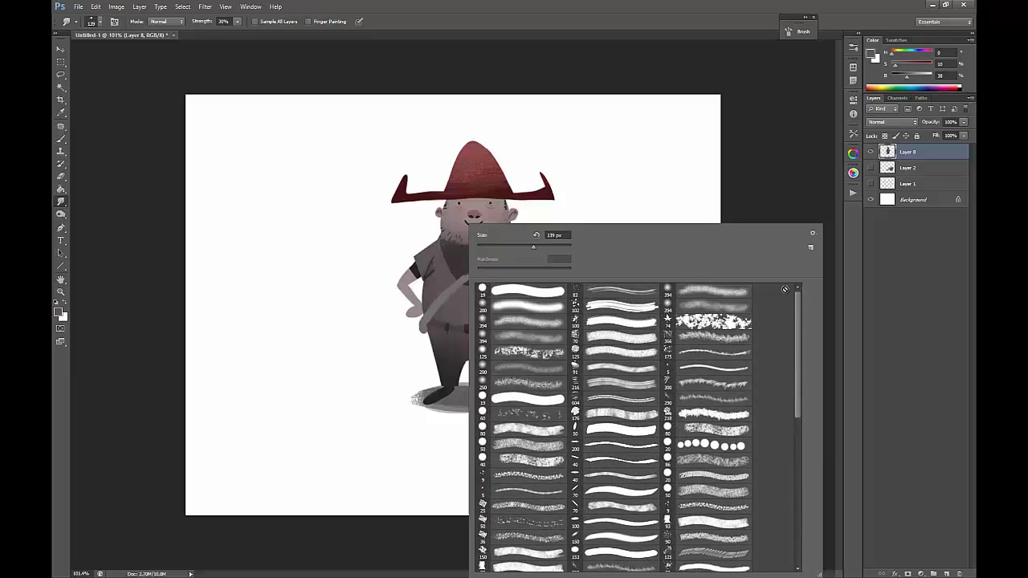
click(610, 371)
click(441, 299)
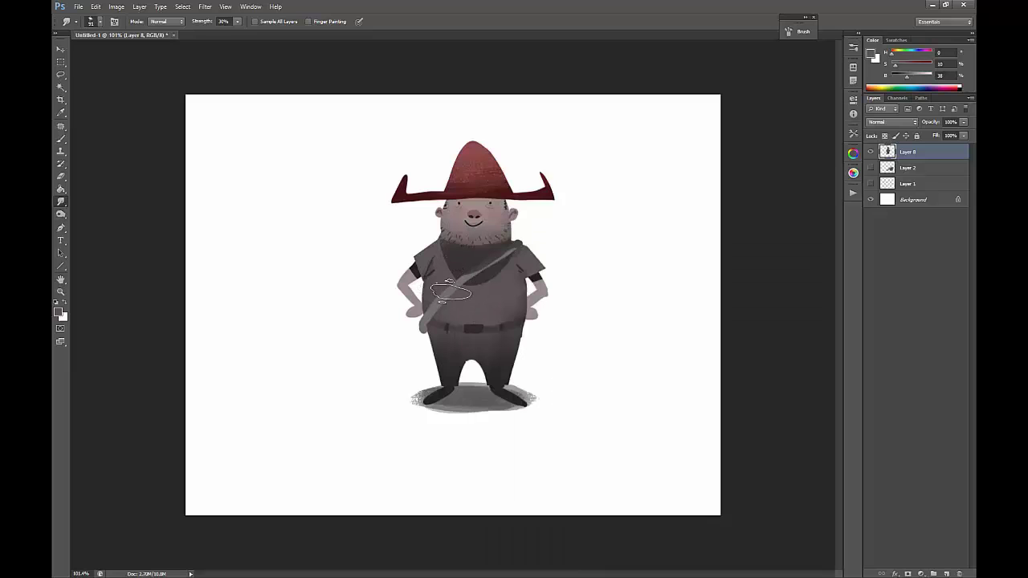
mouse_move(488, 333)
mouse_down()
mouse_move(531, 301)
mouse_move(526, 346)
mouse_up()
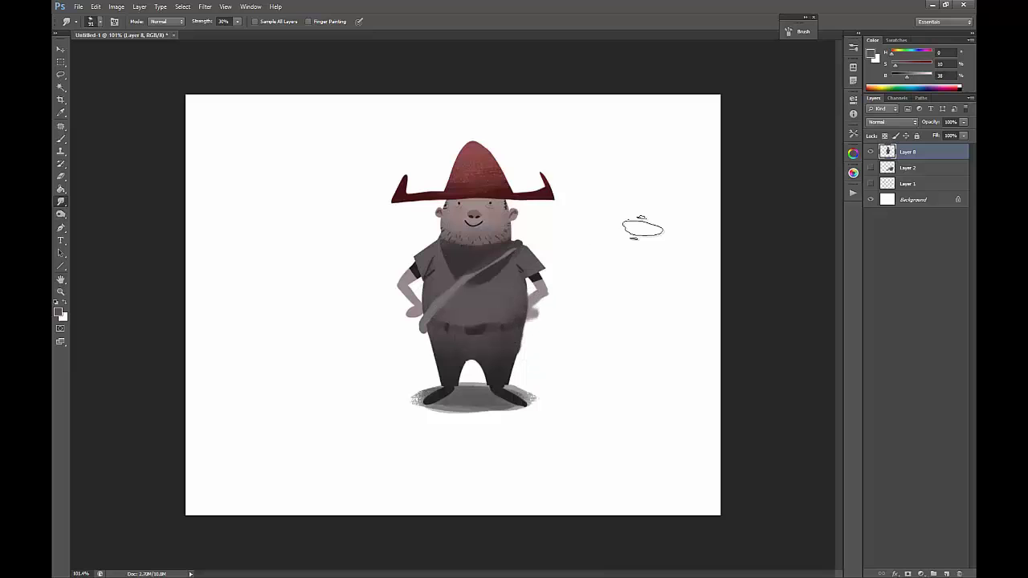
key(ctrl+z)
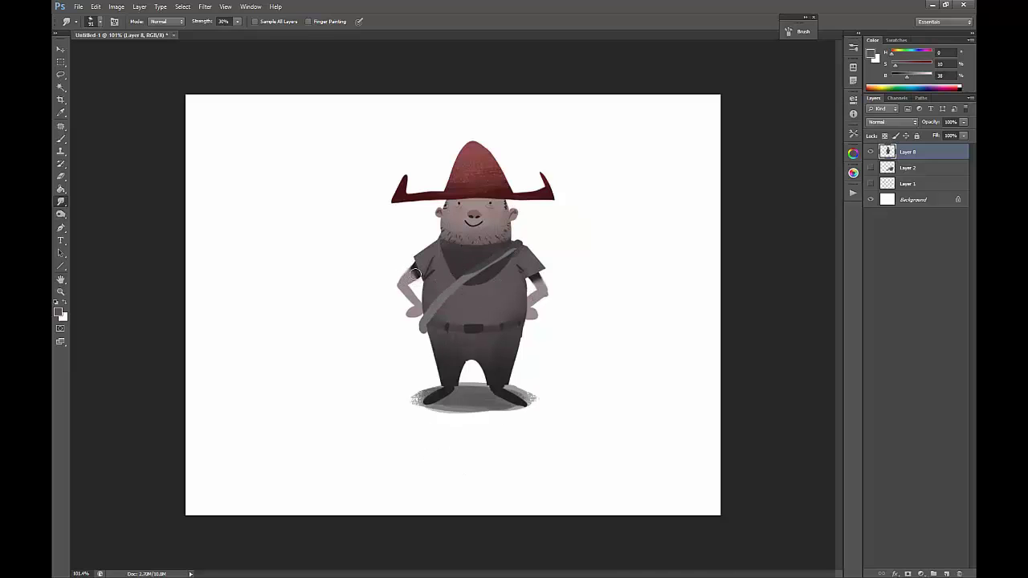
key(e)
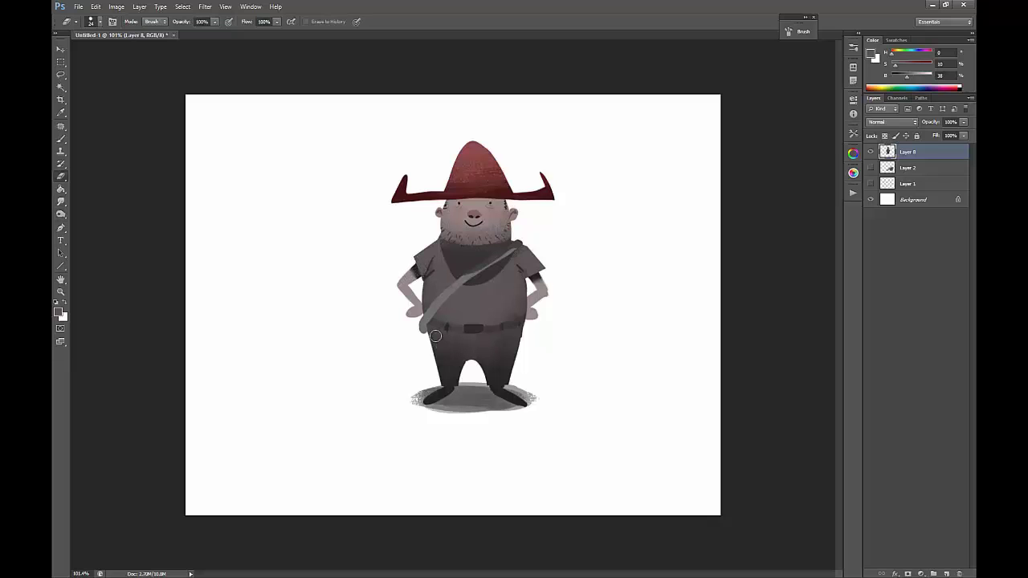
key(b)
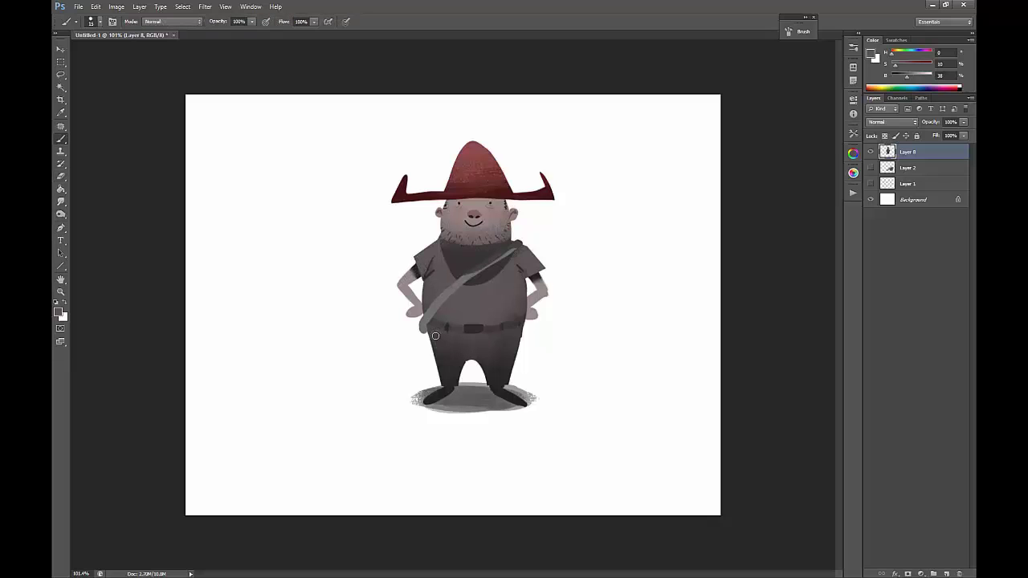
Hide Layer 8, add a new layer and fill a circular selection on it with the grey foreground colour, and deselect.
click(871, 152)
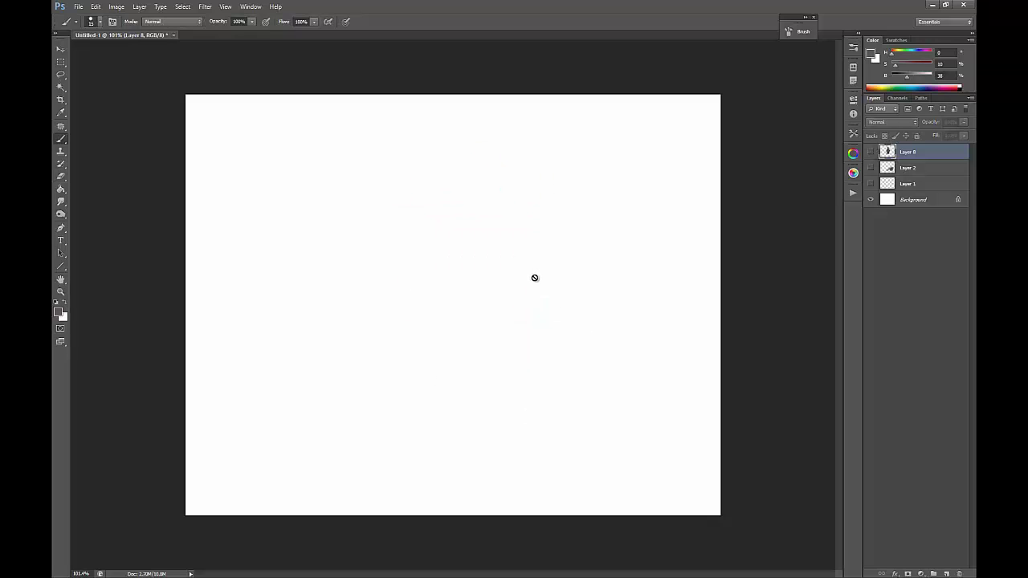
click(947, 572)
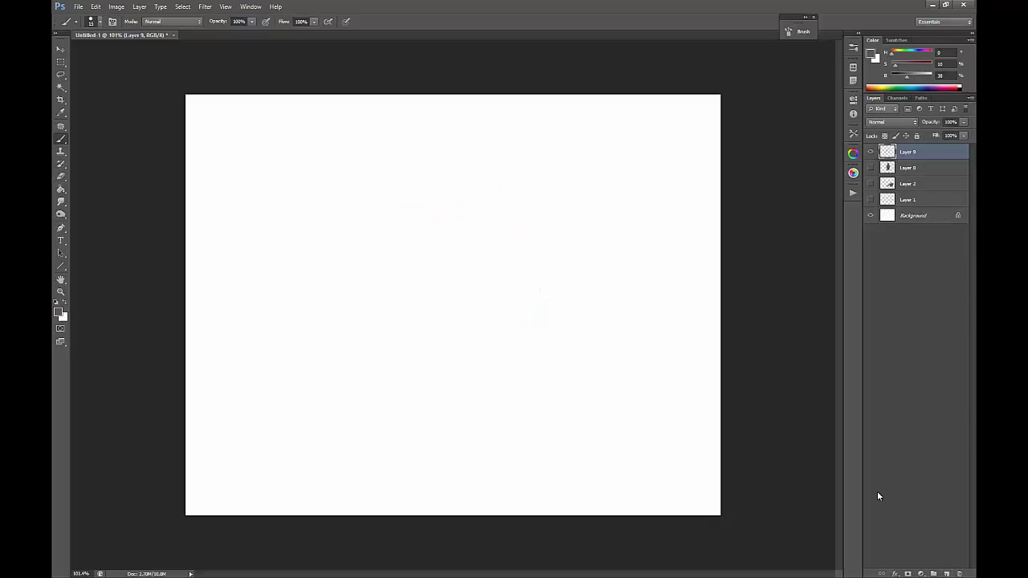
drag(60, 62, 119, 71)
drag(371, 193, 559, 391)
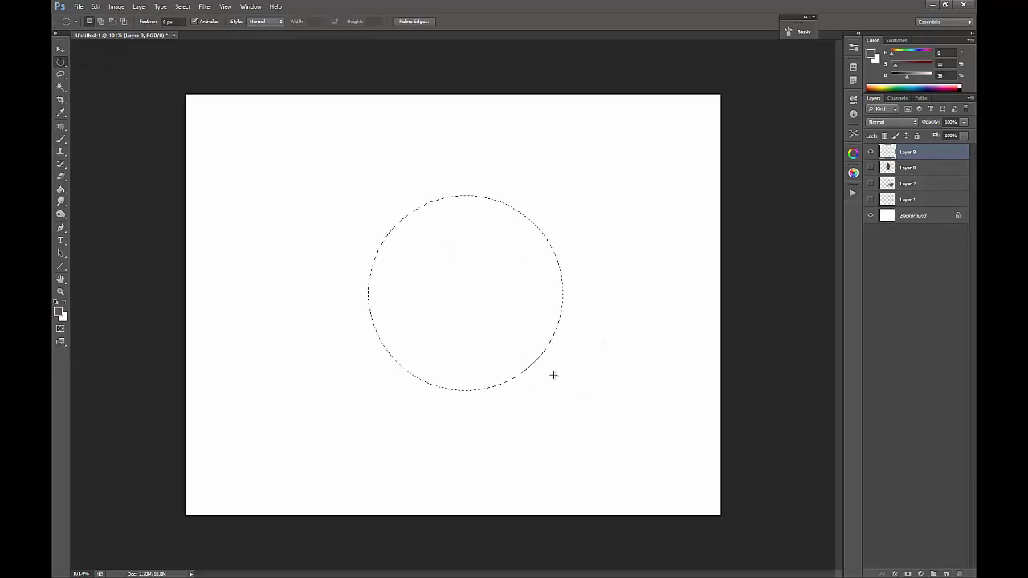
click(61, 190)
click(483, 292)
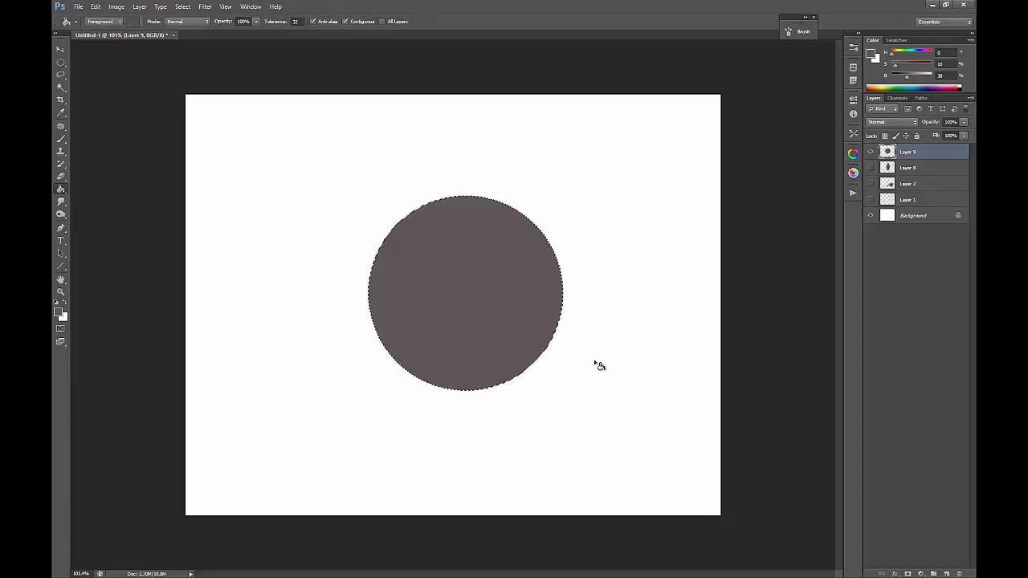
key(ctrl+d)
key(b)
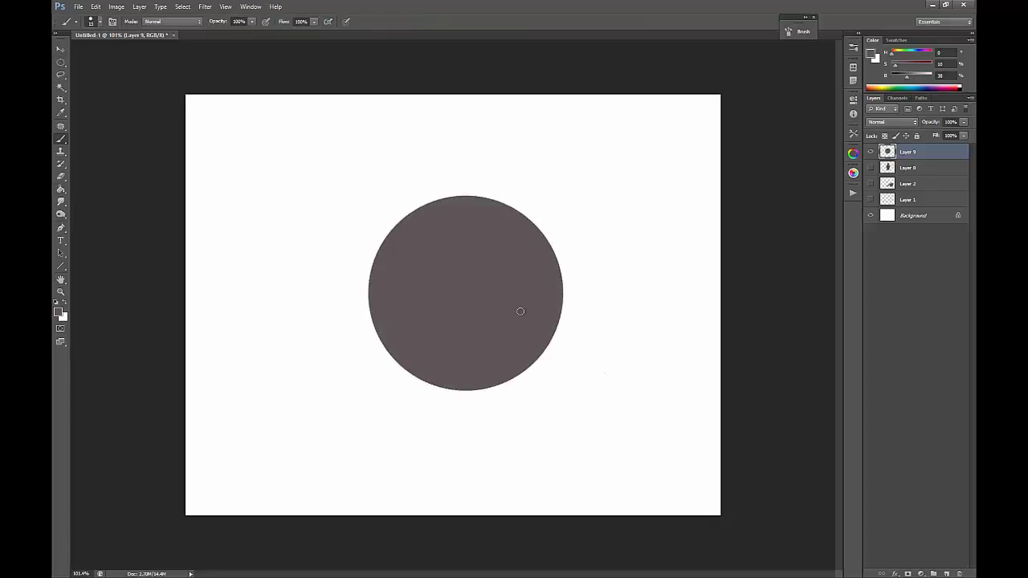
Add a layer above the circle, try moving it below and clipping the circle to it, and undo that rearrangement.
click(948, 573)
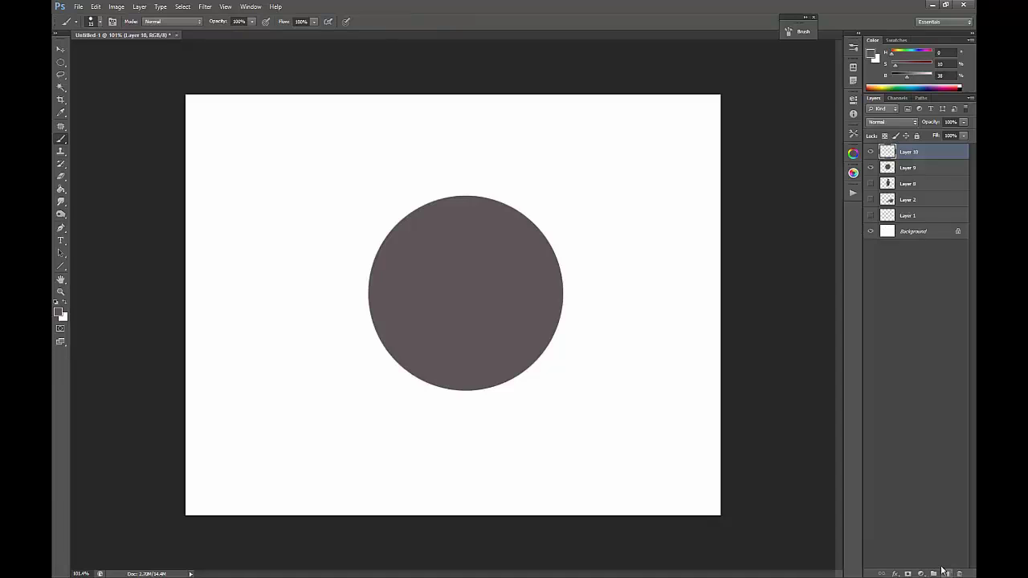
alt+click(907, 159)
drag(922, 150, 916, 171)
click(910, 154)
alt+click(909, 160)
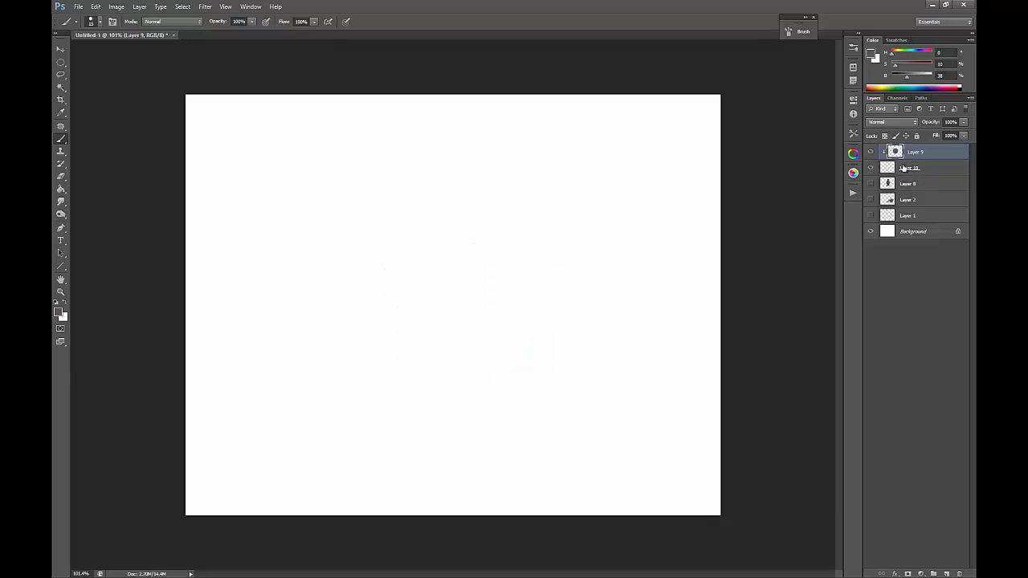
key(ctrl+alt+z)
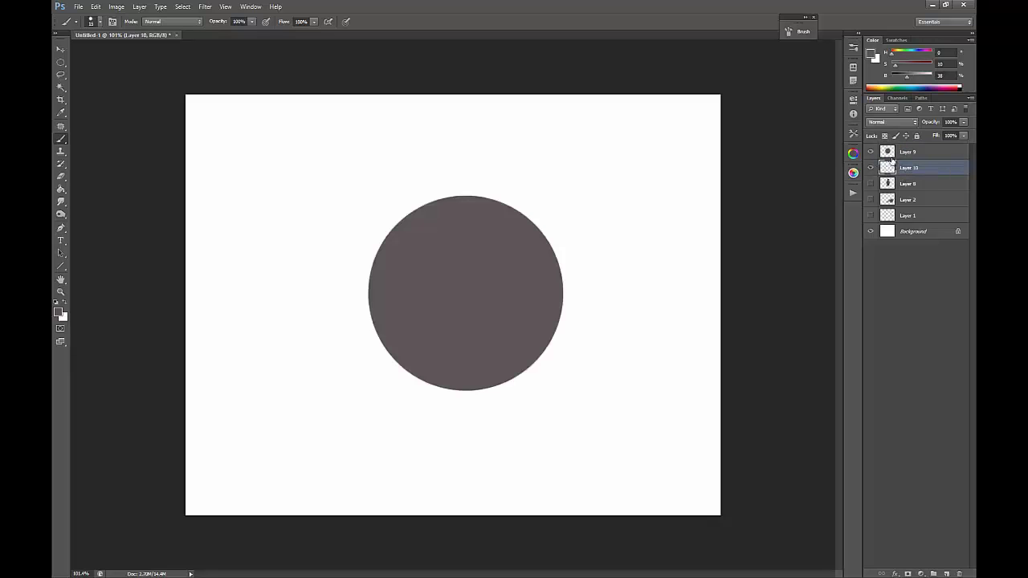
key(ctrl+alt+z)
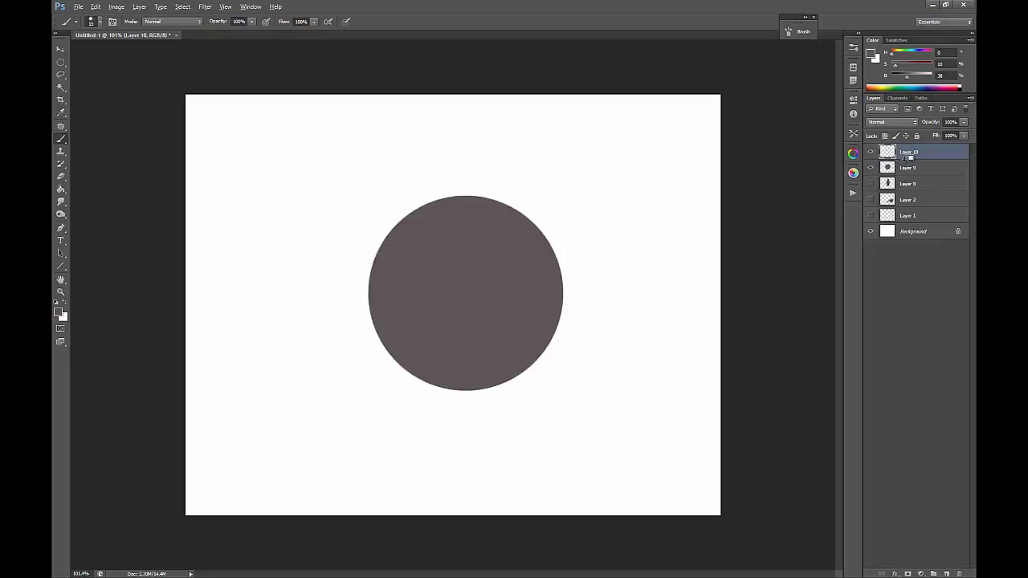
Clip Layer 10 to the circle on Layer 9 and scribble over the circle's edge in red at 86% brightness.
click(908, 161)
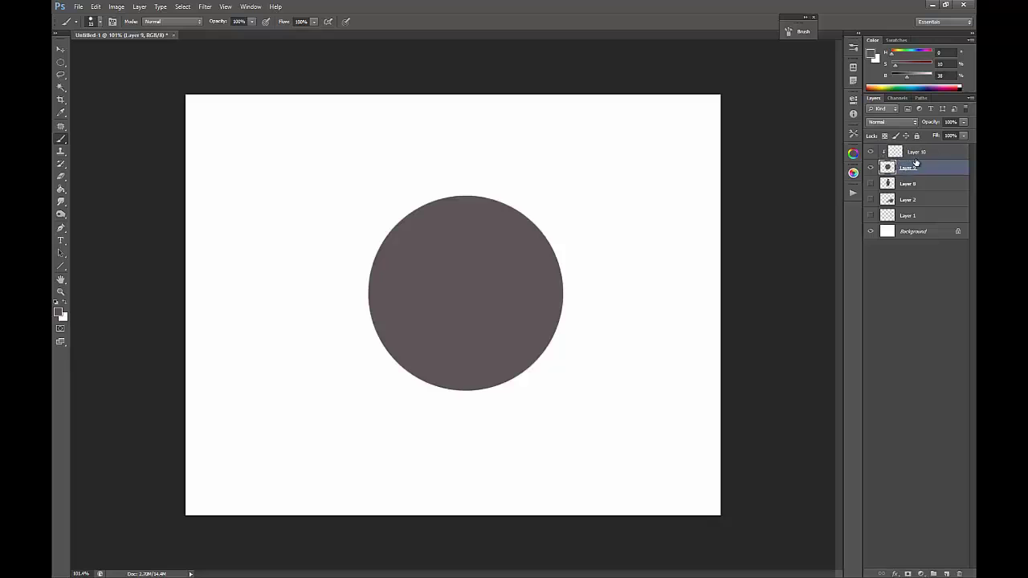
alt+click(909, 159)
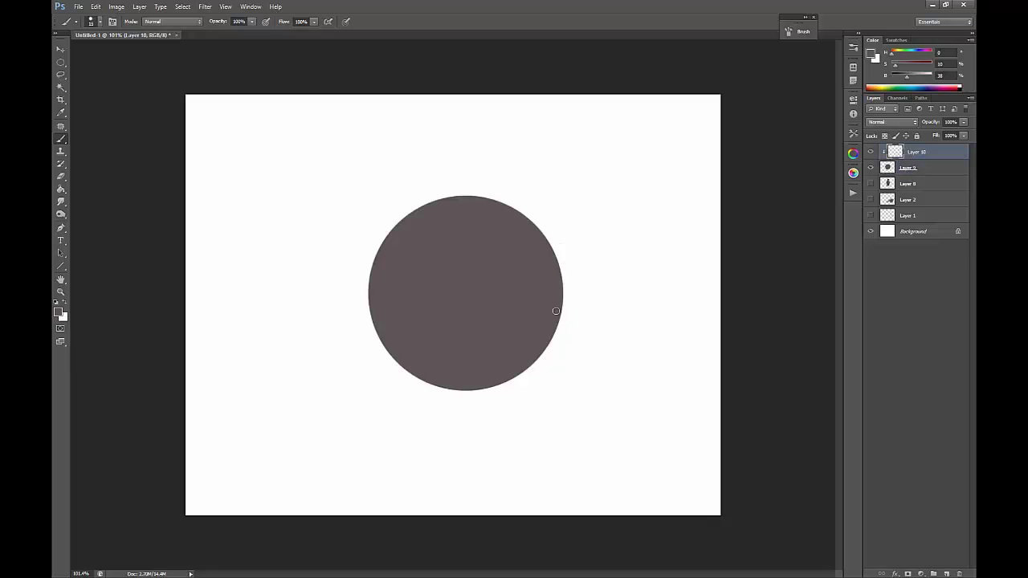
drag(912, 77, 927, 76)
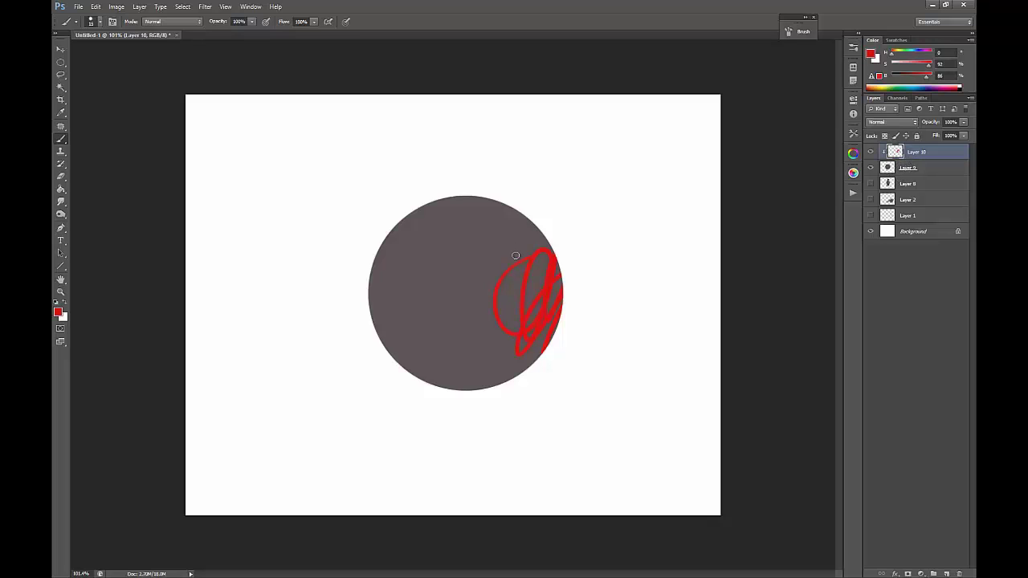
drag(532, 247, 683, 181)
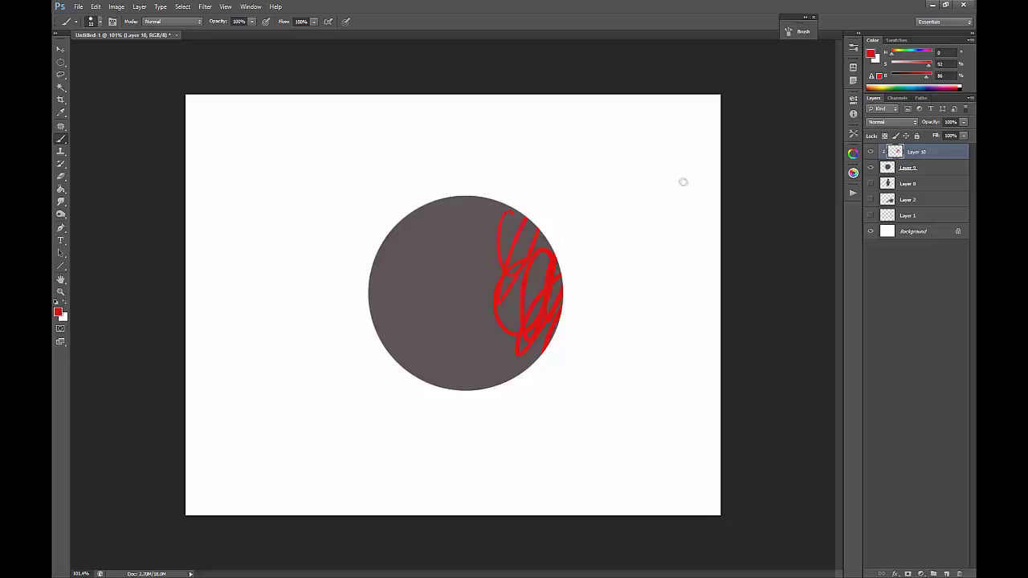
Toggle Layer 10's visibility off and on to compare the circle with and without the red scribbles.
click(871, 155)
click(871, 156)
click(871, 154)
click(871, 153)
Paint textured red over the clipped circle with the 216 px brush preset, brightening the red to 100% brightness for the centre.
right_click(462, 243)
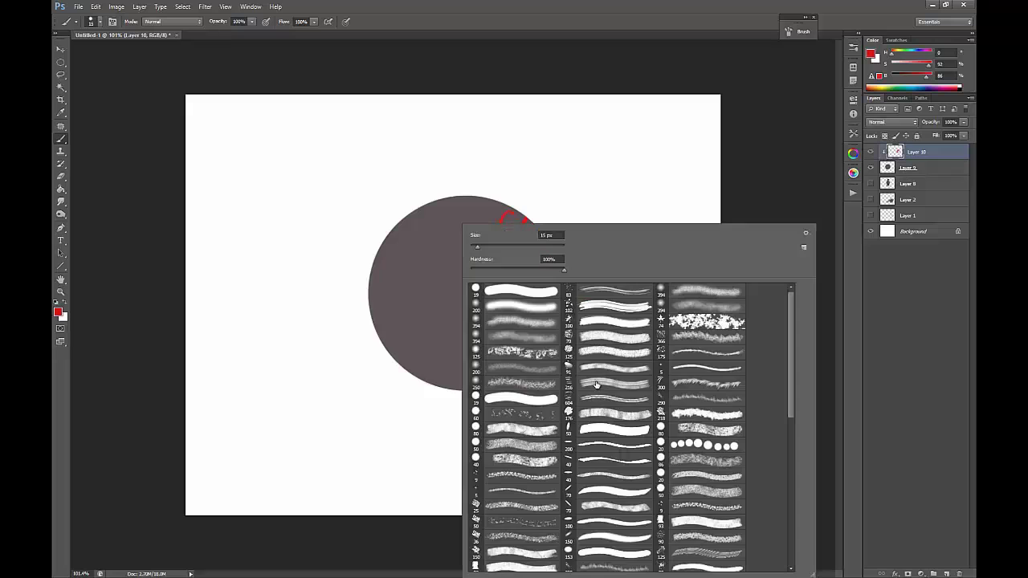
click(598, 386)
mouse_move(402, 289)
mouse_down()
mouse_move(426, 337)
mouse_move(515, 321)
mouse_move(553, 342)
mouse_move(518, 321)
mouse_move(463, 243)
mouse_move(476, 220)
mouse_move(539, 229)
mouse_move(538, 293)
mouse_move(542, 277)
mouse_move(420, 376)
mouse_move(530, 321)
mouse_up()
alt+click(470, 239)
click(925, 66)
click(933, 76)
drag(450, 345, 505, 298)
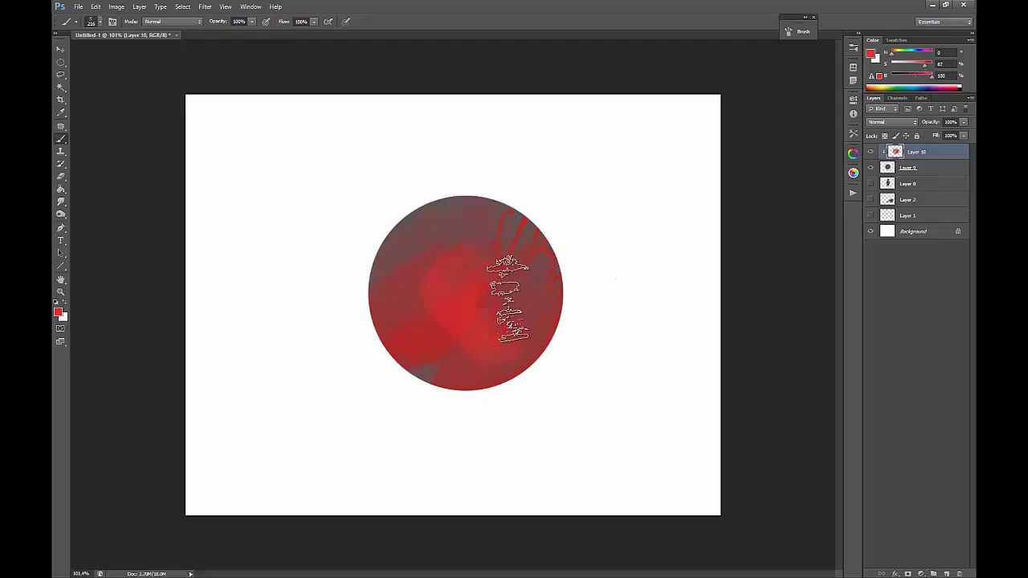
Toggle Layer 10's visibility off and on to compare the circle with and without the textured red paint.
click(871, 153)
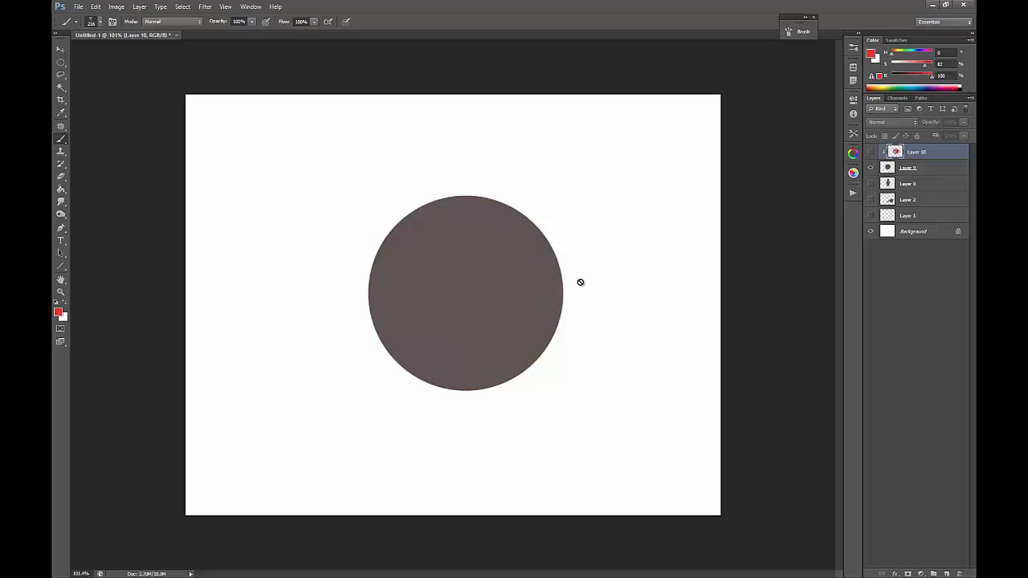
click(870, 152)
click(871, 152)
click(871, 152)
Paint over the bright red areas of the clipped circle with a muted tone sampled from its upper part, using the 70 px brush preset.
alt+click(436, 211)
right_click(447, 225)
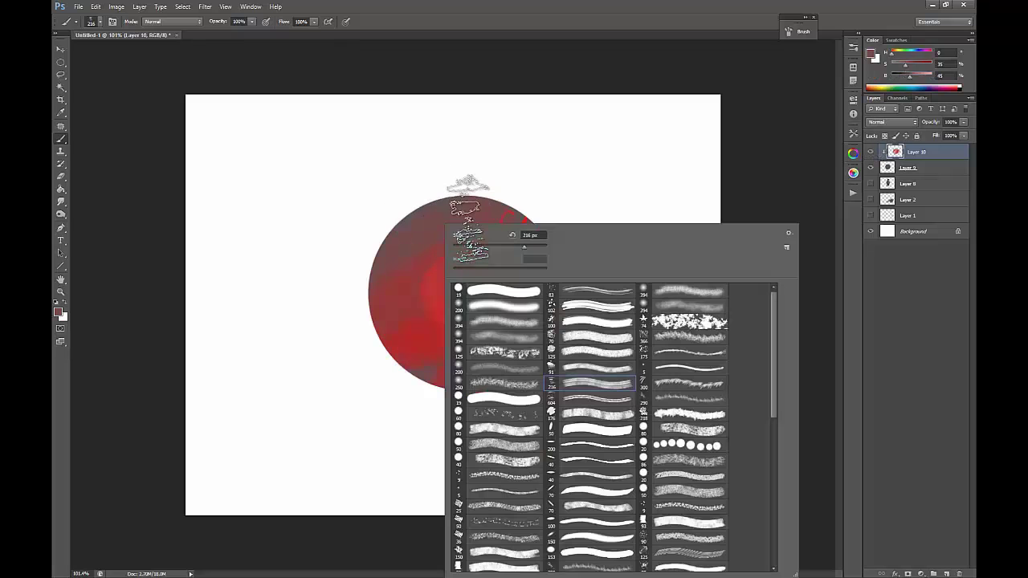
click(594, 369)
key(Return)
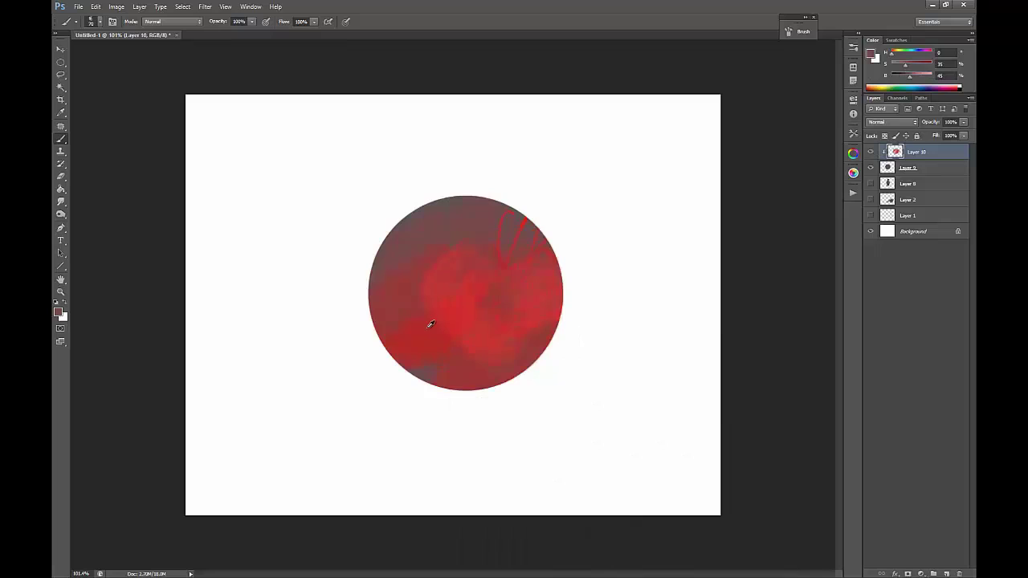
alt+click(422, 229)
mouse_move(544, 287)
mouse_down()
mouse_move(545, 316)
mouse_move(519, 353)
mouse_move(495, 345)
mouse_move(542, 327)
mouse_move(456, 321)
mouse_move(449, 264)
mouse_move(420, 378)
mouse_up()
Set a bright blue with hue 227° and 100% brightness, and paint crisscrossing stripes across the clipped circle with a 44 px brush.
click(916, 53)
drag(906, 64, 925, 64)
drag(911, 76, 932, 75)
right_click(471, 277)
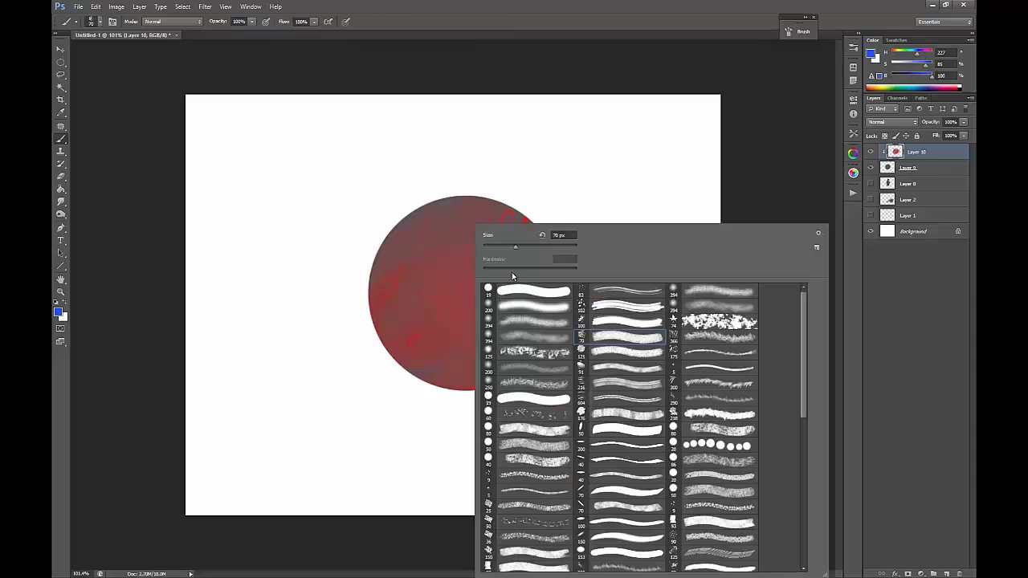
key(Return)
mouse_move(377, 325)
mouse_down()
mouse_move(505, 230)
mouse_move(539, 226)
mouse_up()
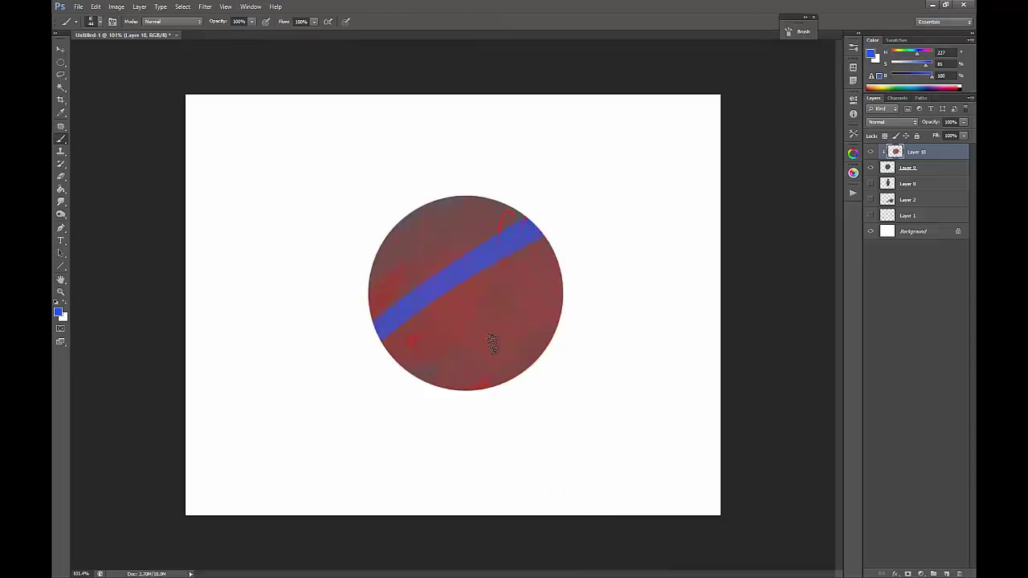
drag(577, 319, 382, 347)
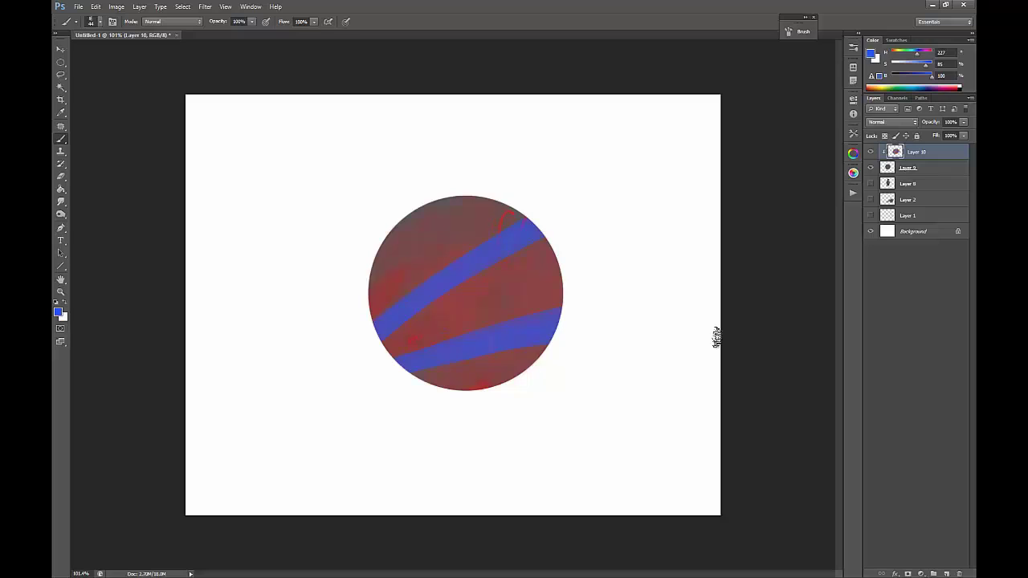
drag(409, 194, 492, 393)
drag(455, 201, 506, 382)
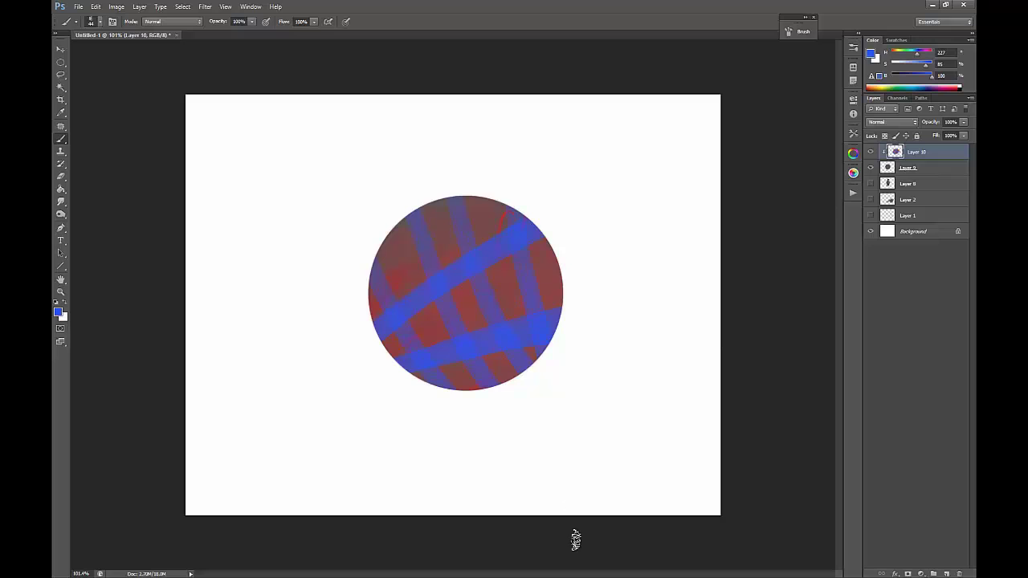
click(871, 153)
click(872, 152)
Erase Layer 10's paint from the circle's right and central areas, switching the Eraser to the 125 px textured preset.
key(e)
drag(517, 219, 502, 270)
mouse_move(540, 214)
mouse_down()
mouse_move(495, 282)
mouse_move(553, 242)
mouse_move(526, 254)
mouse_move(579, 242)
mouse_up()
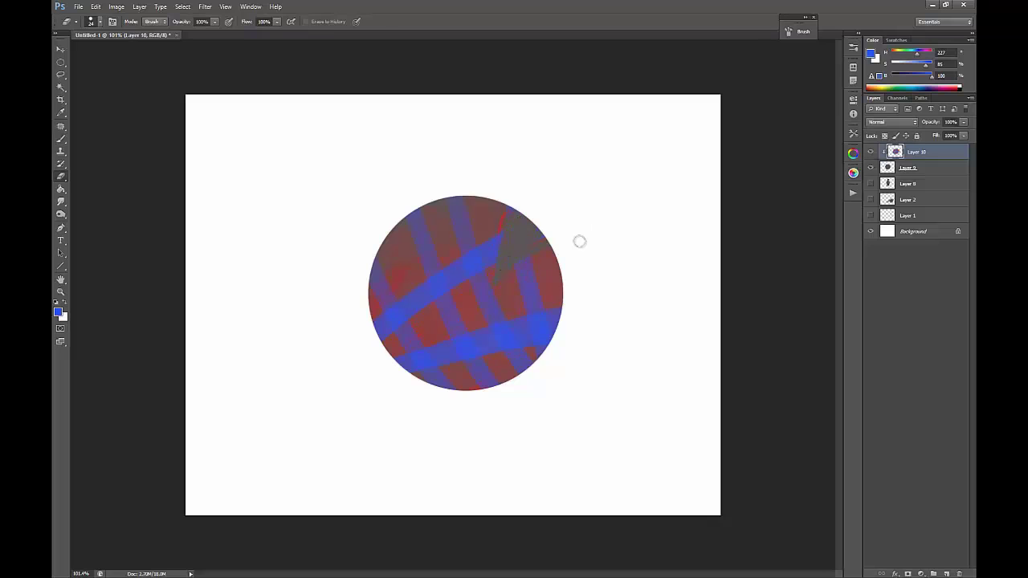
right_click(536, 273)
click(687, 393)
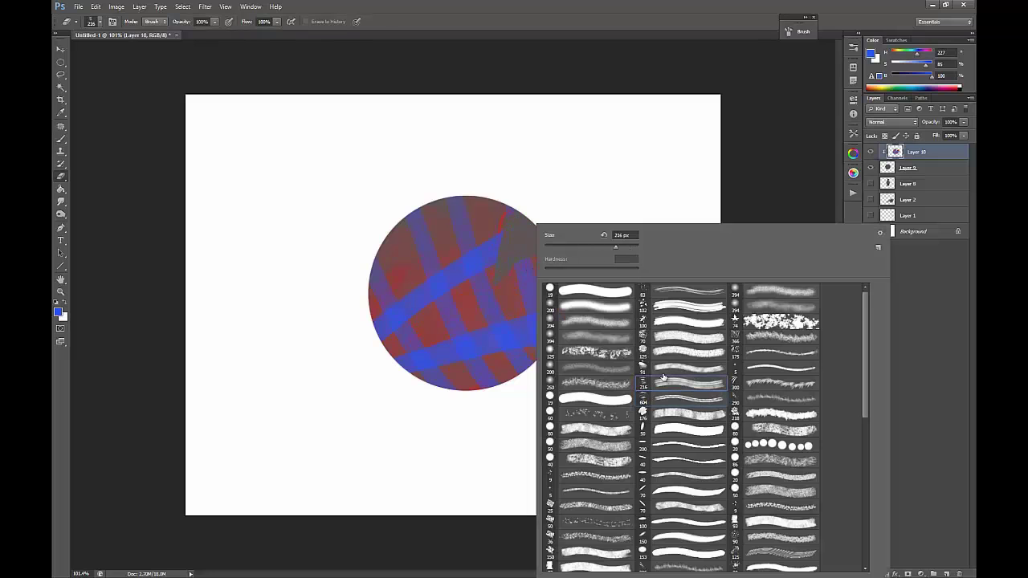
click(667, 352)
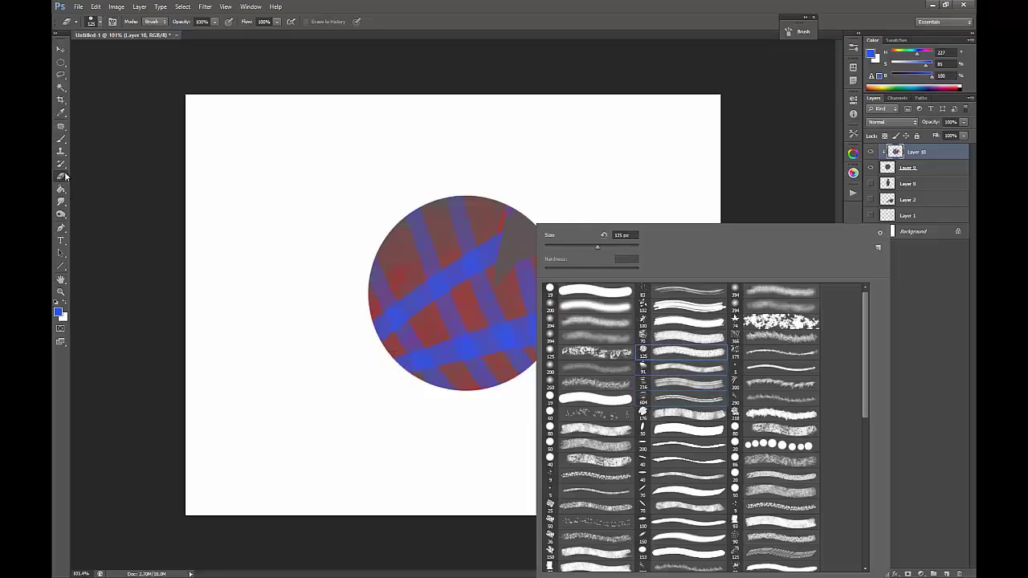
mouse_move(453, 257)
mouse_down()
mouse_move(492, 281)
mouse_move(462, 334)
mouse_move(543, 262)
mouse_move(522, 317)
mouse_move(591, 243)
mouse_move(541, 324)
mouse_move(560, 235)
mouse_move(468, 257)
mouse_move(507, 241)
mouse_move(535, 248)
mouse_move(558, 276)
mouse_move(471, 340)
mouse_up()
Sample the blue from a stripe and paint it over the lower part of the clipped circle.
key(b)
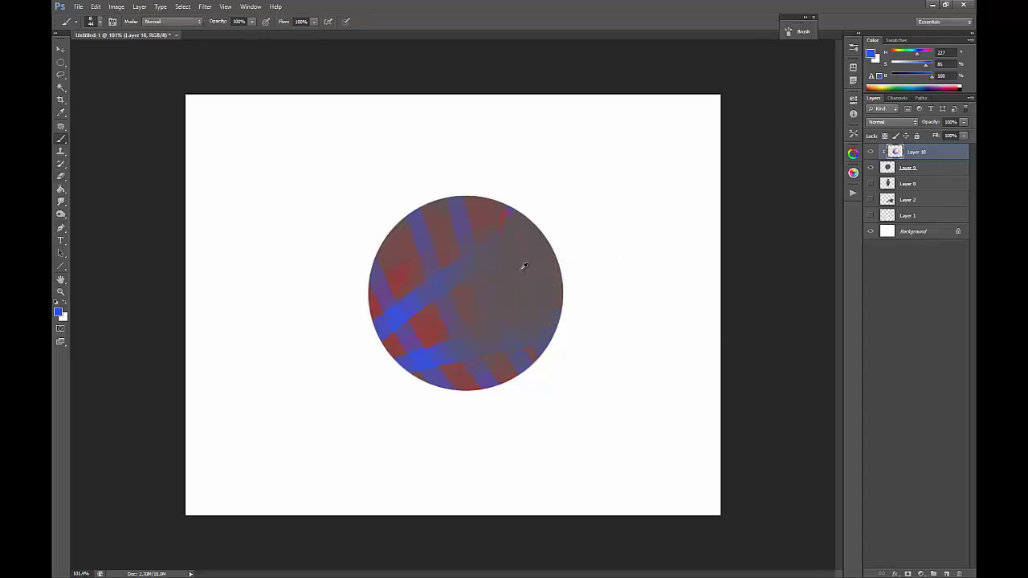
alt+click(431, 356)
mouse_move(458, 370)
mouse_down()
mouse_move(502, 313)
mouse_move(536, 323)
mouse_move(550, 360)
mouse_up()
Hide Layer 10 and start Liquify on Layer 9, bulging the circle's upper-right edge with the Bloat tool at brush size 151.
click(871, 152)
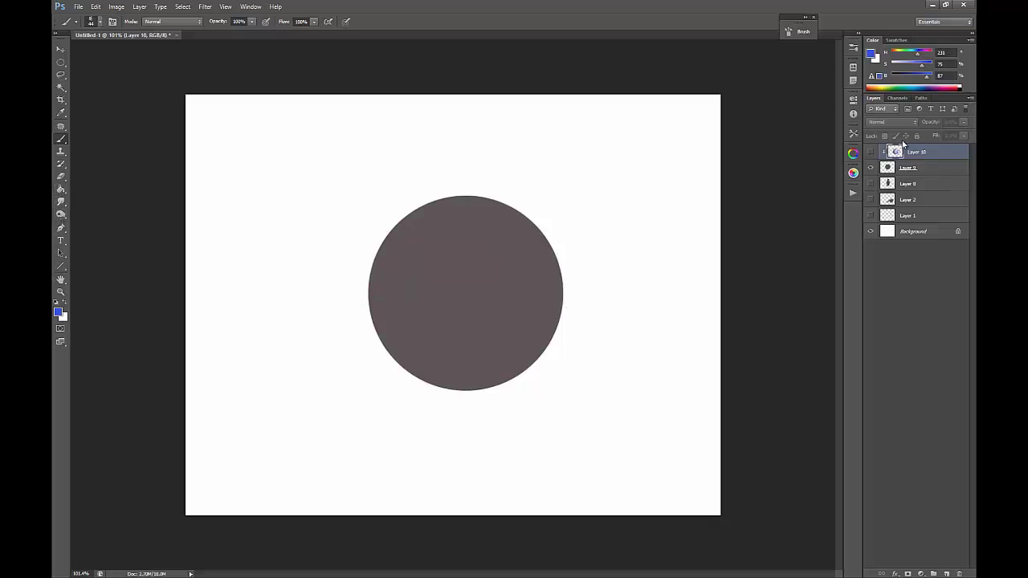
click(895, 168)
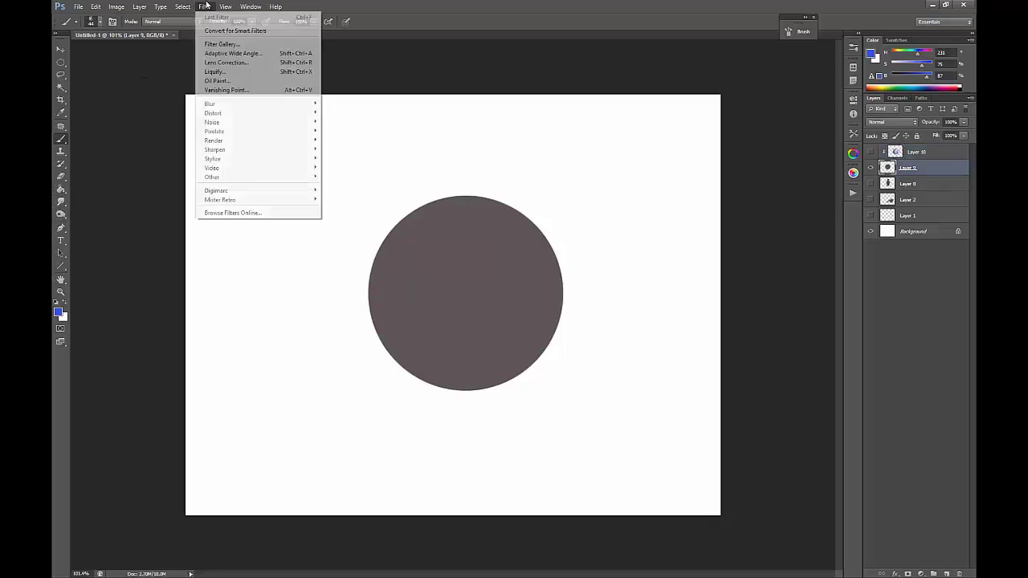
click(218, 72)
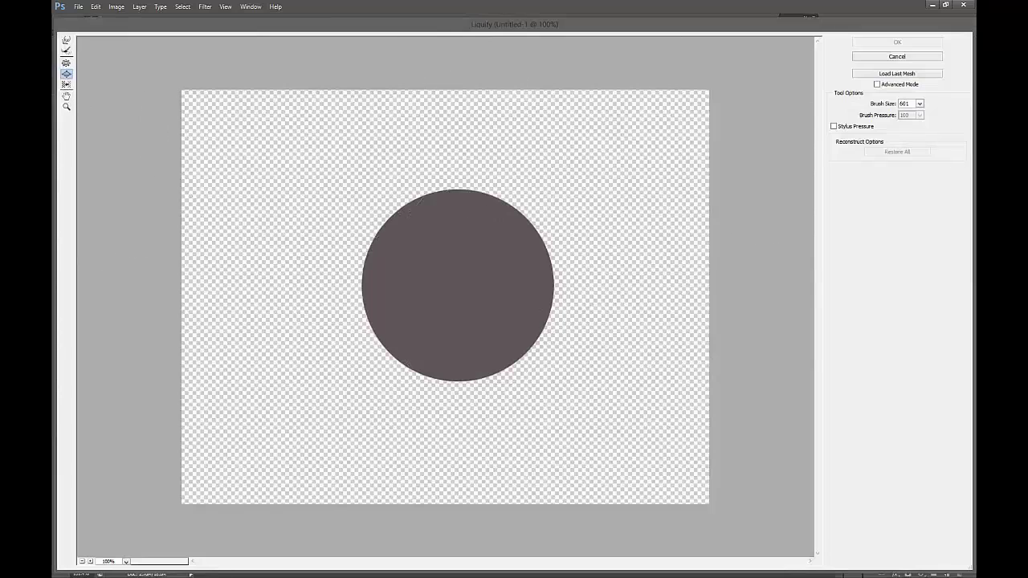
click(920, 104)
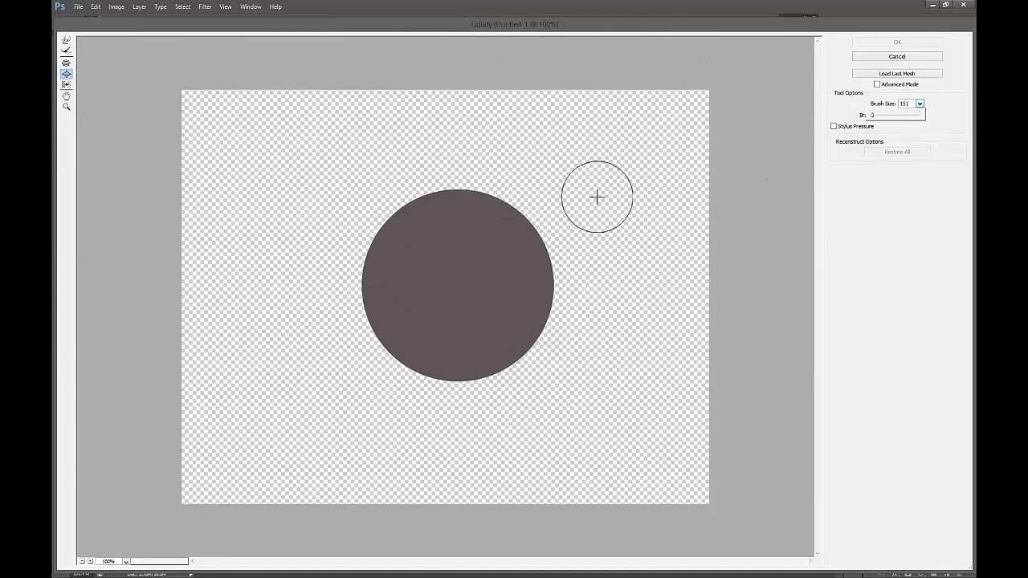
click(505, 199)
drag(482, 201, 492, 196)
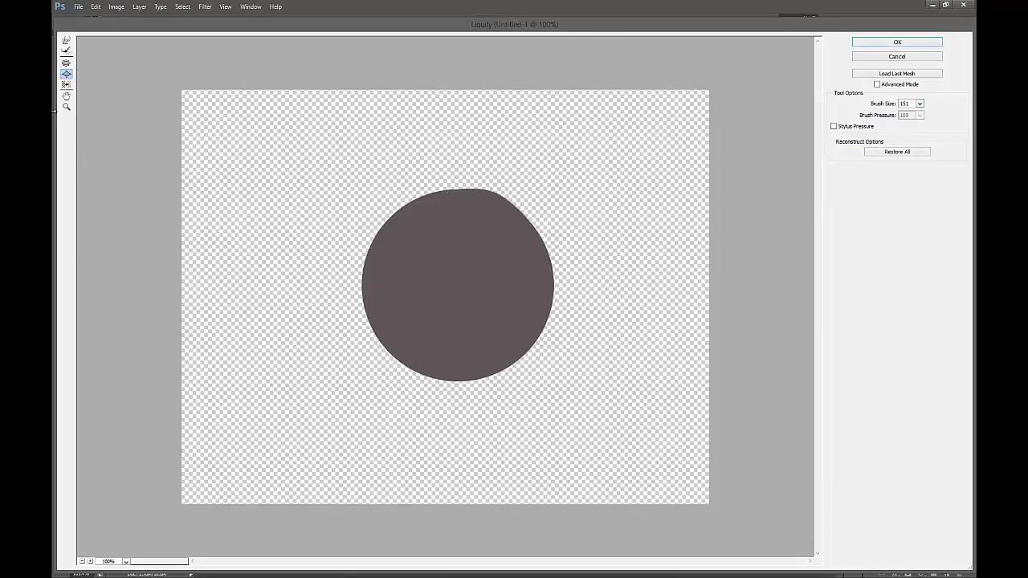
Push notches into the circle's edge all around and pull out the lobes with Forward Warp, and apply the Liquify.
click(66, 40)
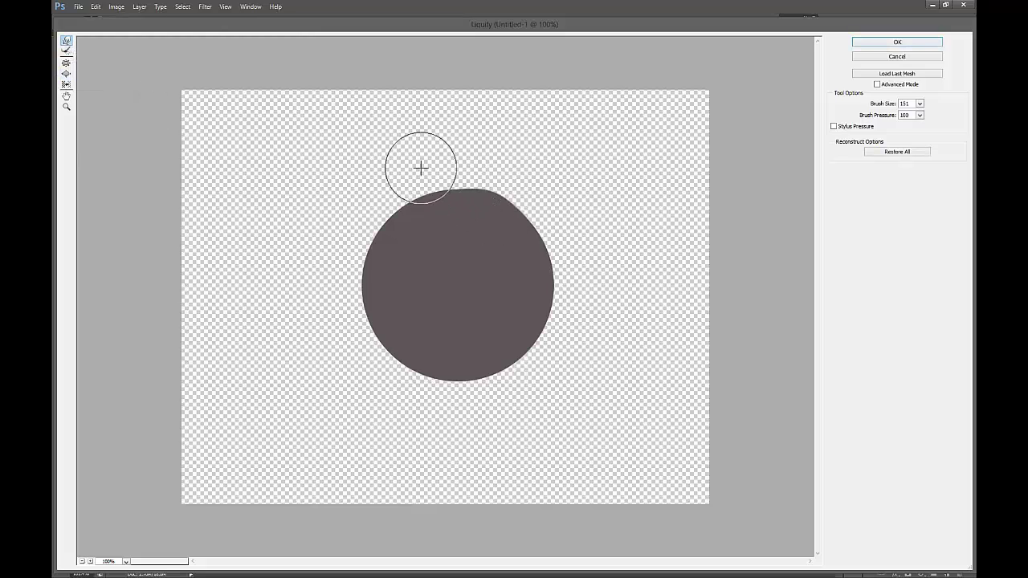
mouse_move(420, 166)
mouse_down()
mouse_move(429, 193)
mouse_move(418, 201)
mouse_up()
mouse_move(320, 241)
mouse_down()
mouse_move(370, 248)
mouse_move(370, 312)
mouse_move(381, 349)
mouse_move(402, 366)
mouse_up()
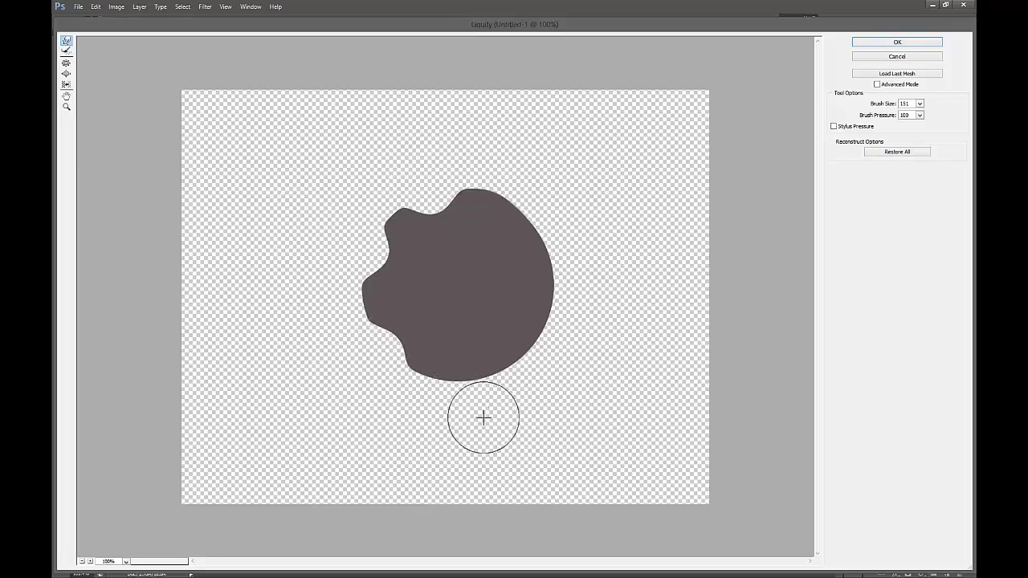
drag(482, 417, 468, 362)
drag(589, 362, 532, 338)
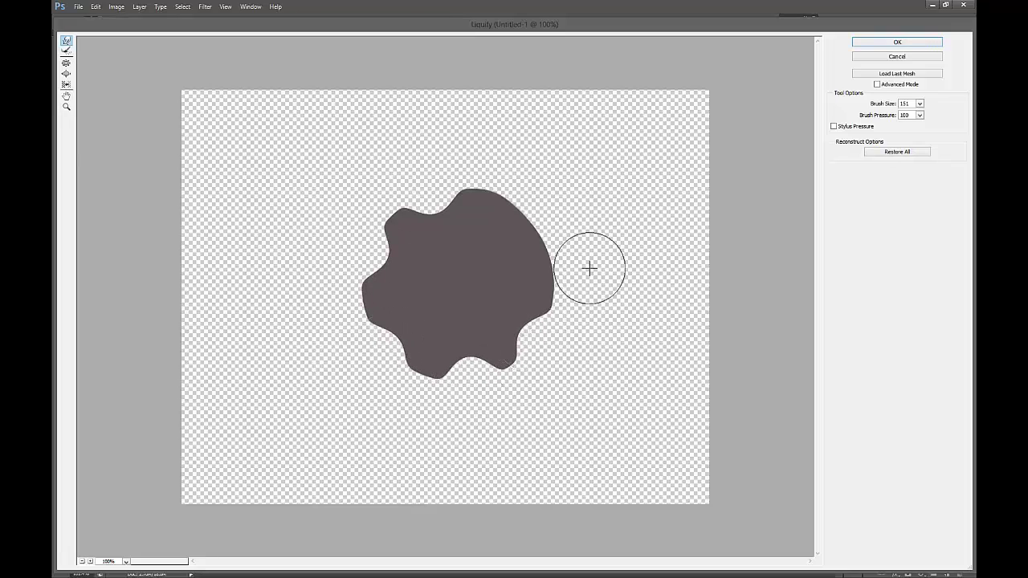
drag(589, 268, 541, 269)
mouse_move(546, 179)
mouse_down()
mouse_move(497, 226)
mouse_move(451, 216)
mouse_move(454, 233)
mouse_move(472, 228)
mouse_move(480, 209)
mouse_move(436, 214)
mouse_up()
drag(408, 248, 392, 223)
drag(461, 345, 511, 358)
drag(538, 308, 544, 307)
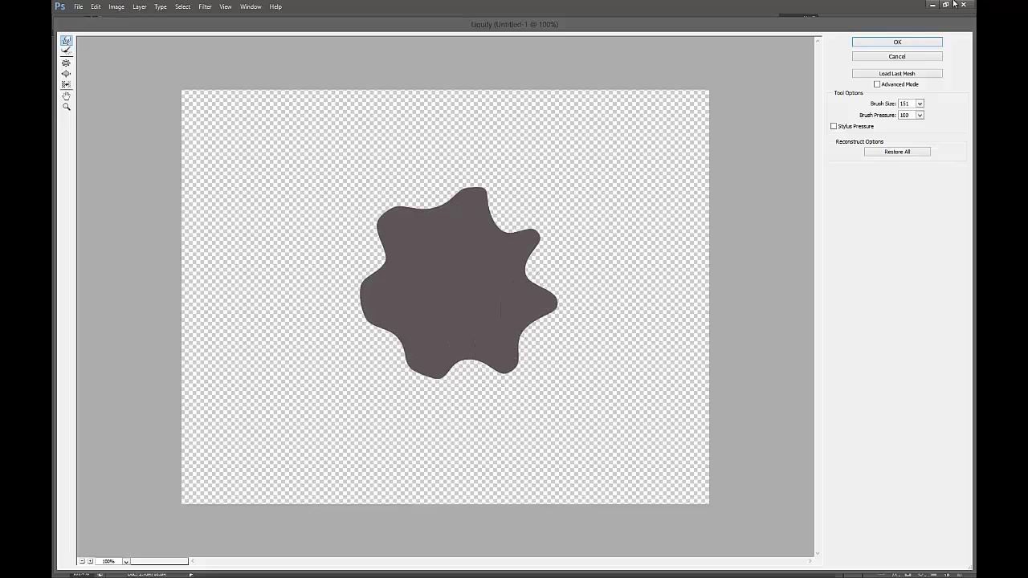
click(881, 43)
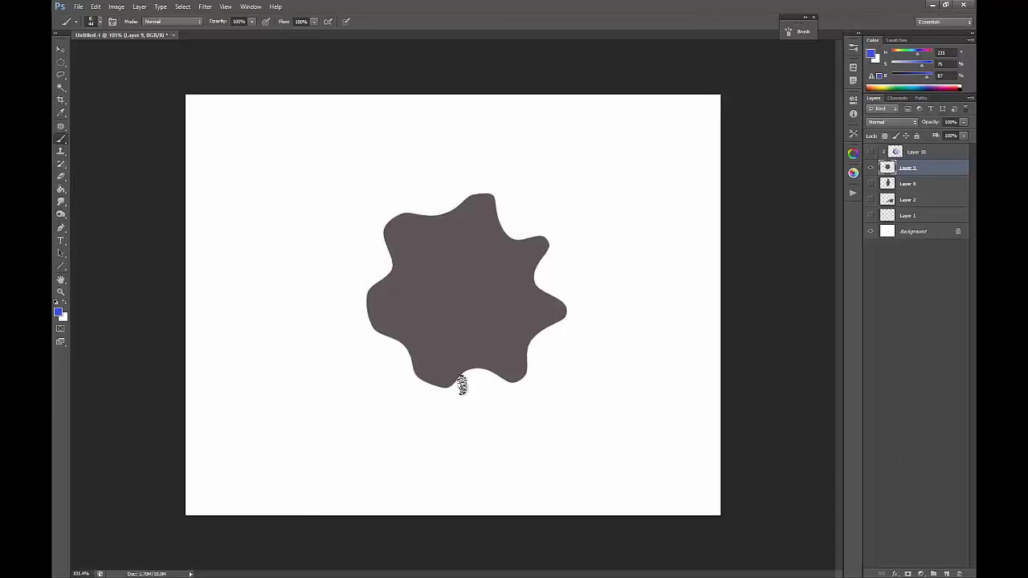
Lock Layer 9's transparent pixels and reapply the last Liquify filter to the shape.
click(871, 231)
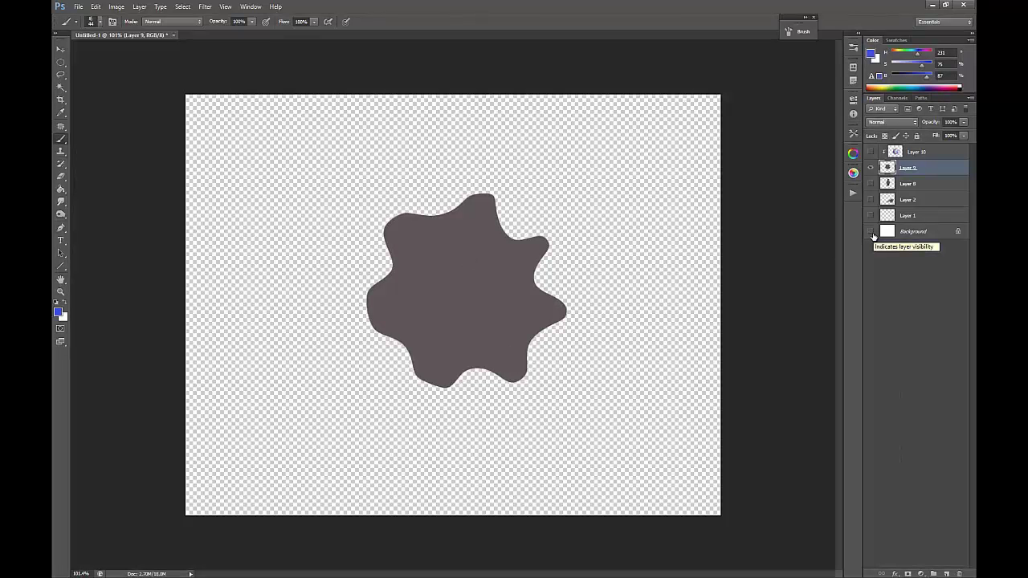
click(871, 232)
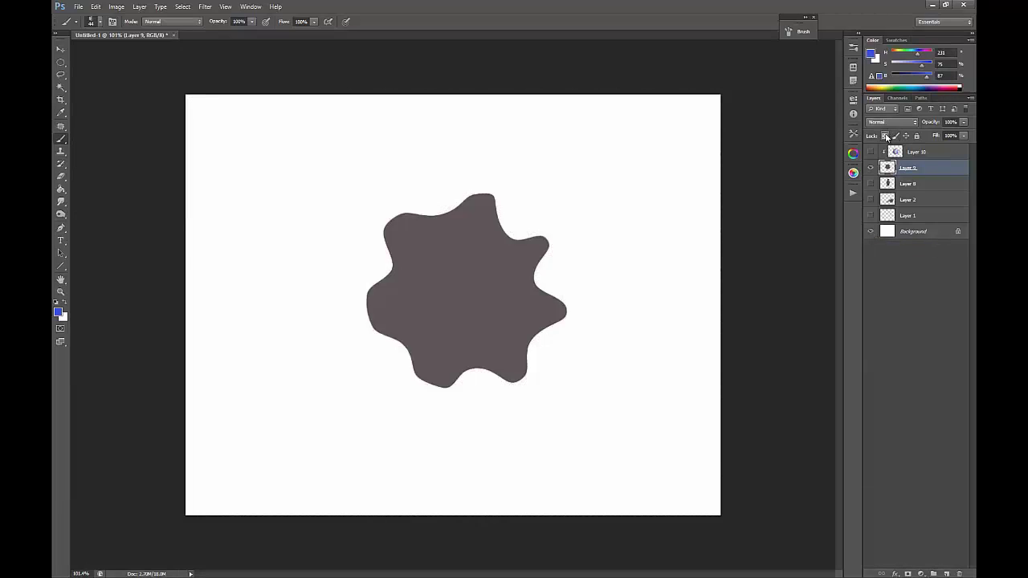
click(205, 6)
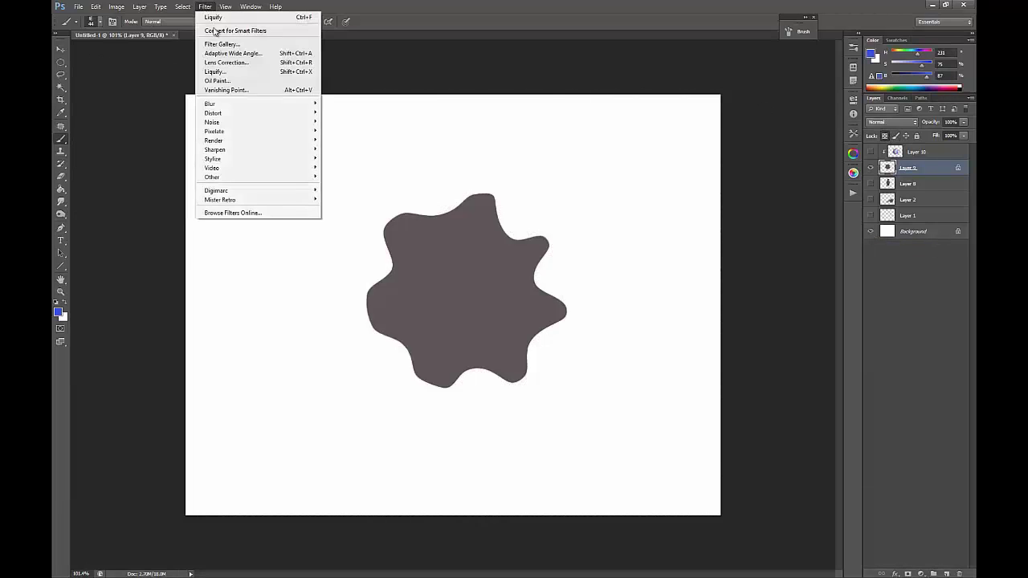
click(218, 18)
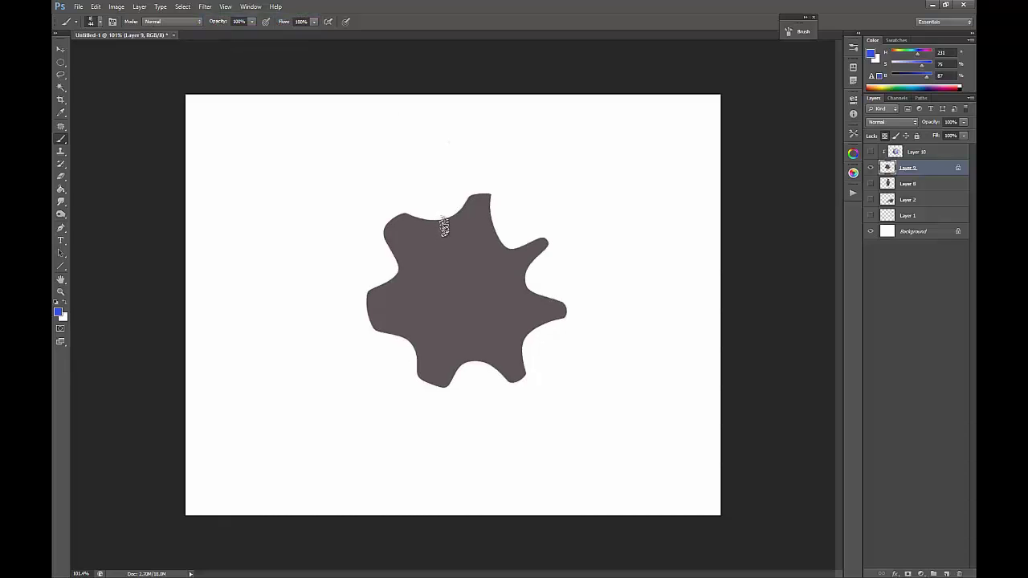
Liquify the transparency-locked shape on Layer 9 again, deepening its notches and stretching the upper arms outward, and apply it.
click(206, 6)
click(265, 70)
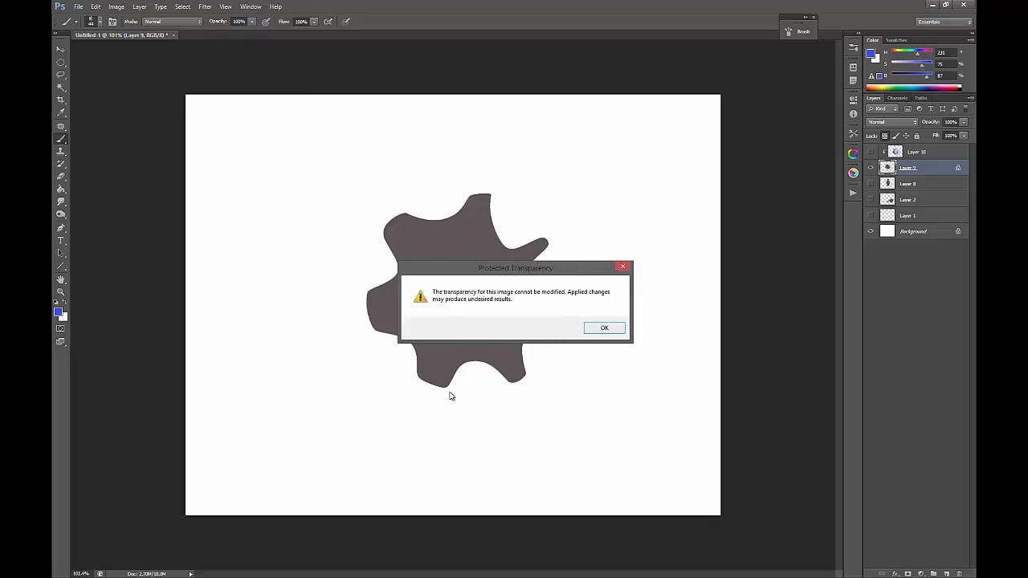
click(604, 329)
key(ctrl+shift+x)
drag(374, 264, 400, 270)
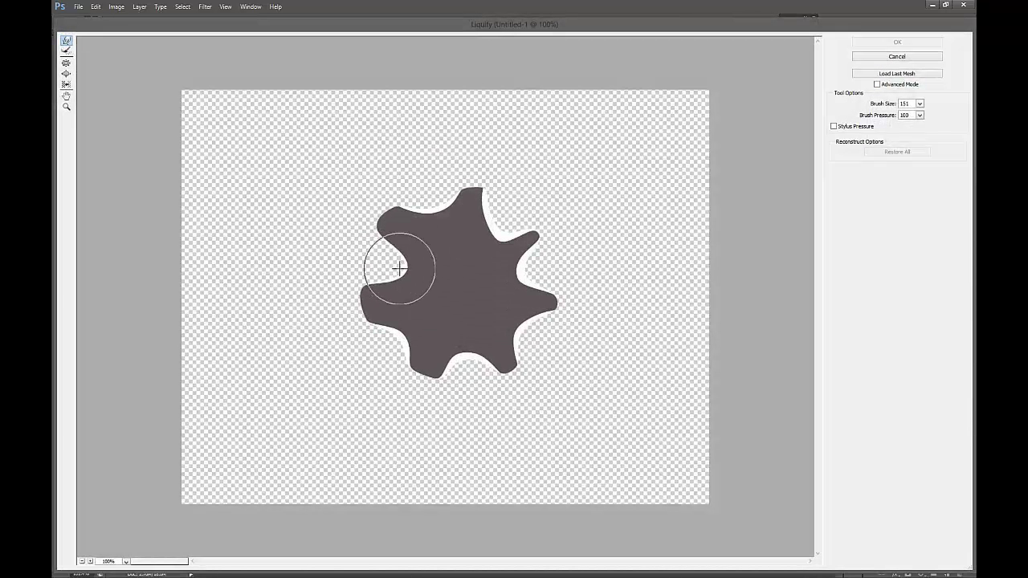
drag(388, 344, 409, 330)
drag(470, 380, 461, 332)
mouse_move(561, 355)
mouse_down()
mouse_move(531, 326)
mouse_move(543, 273)
mouse_move(500, 263)
mouse_move(493, 227)
mouse_move(420, 203)
mouse_move(436, 240)
mouse_move(450, 249)
mouse_move(438, 227)
mouse_move(449, 256)
mouse_move(468, 227)
mouse_move(468, 197)
mouse_move(479, 188)
mouse_move(464, 173)
mouse_move(465, 197)
mouse_move(475, 194)
mouse_move(448, 253)
mouse_up()
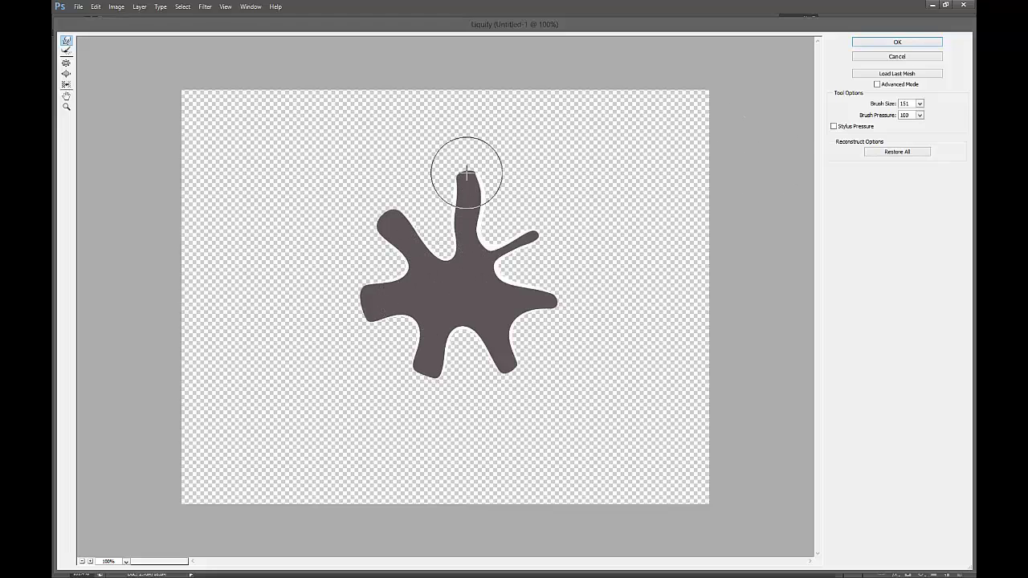
drag(375, 273, 404, 283)
drag(399, 327, 406, 317)
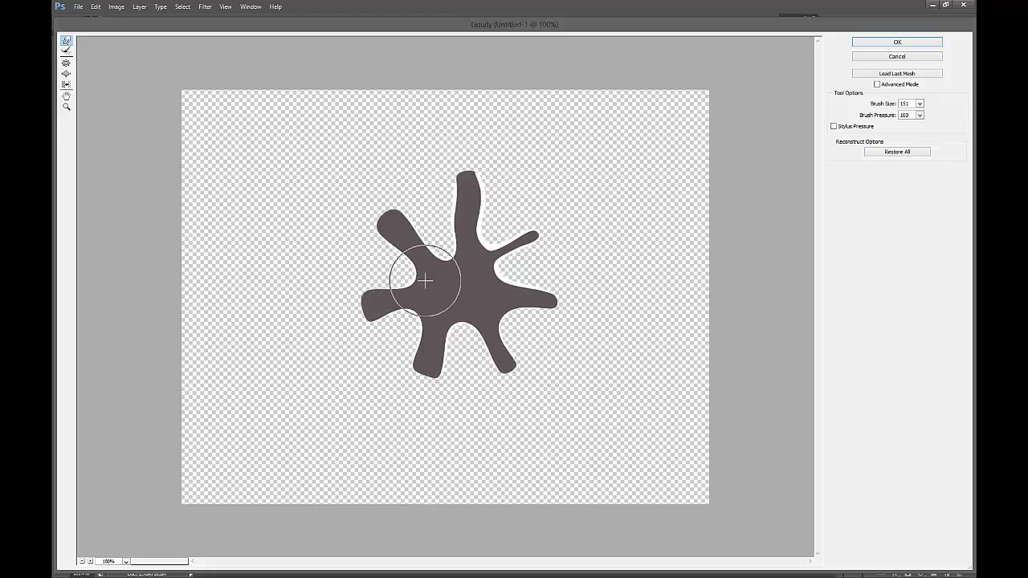
drag(425, 280, 359, 178)
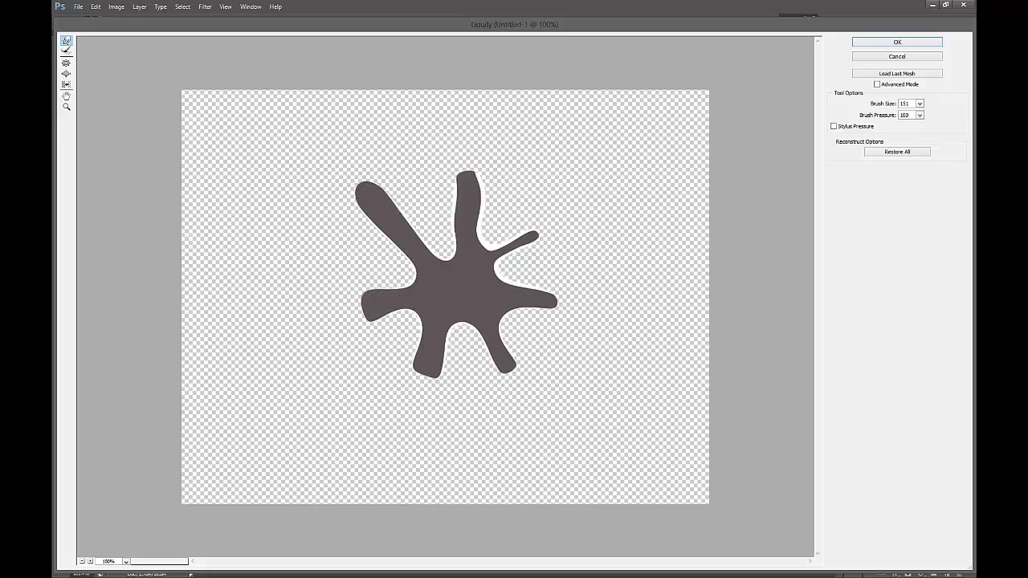
click(867, 45)
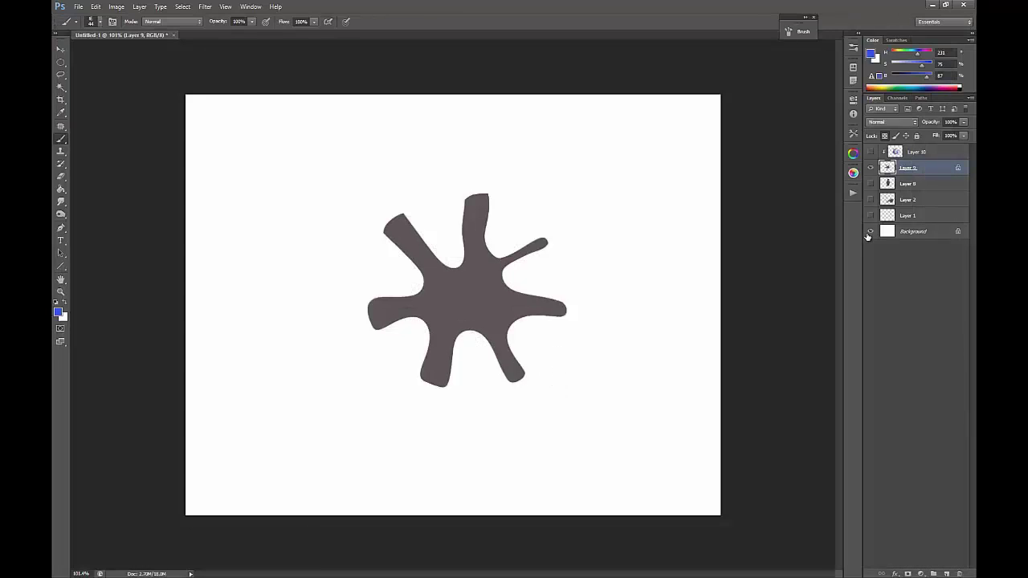
Hide the Background to inspect the liquified shape's edges, hide Layer 9, and make the Background visible again.
click(870, 232)
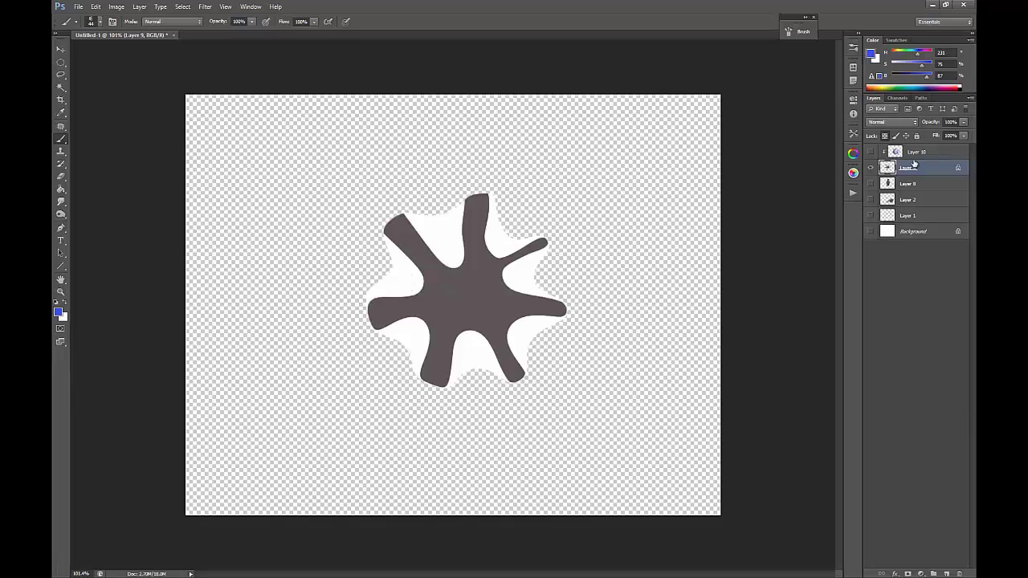
click(871, 167)
click(870, 232)
click(964, 233)
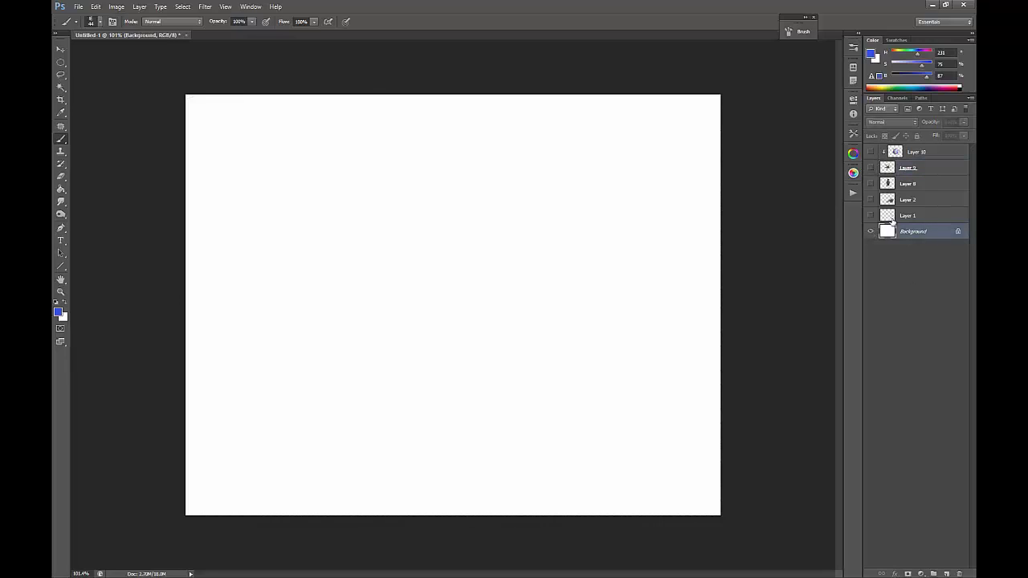
Show the cartoon character on Layer 8 and duplicate that layer.
click(926, 215)
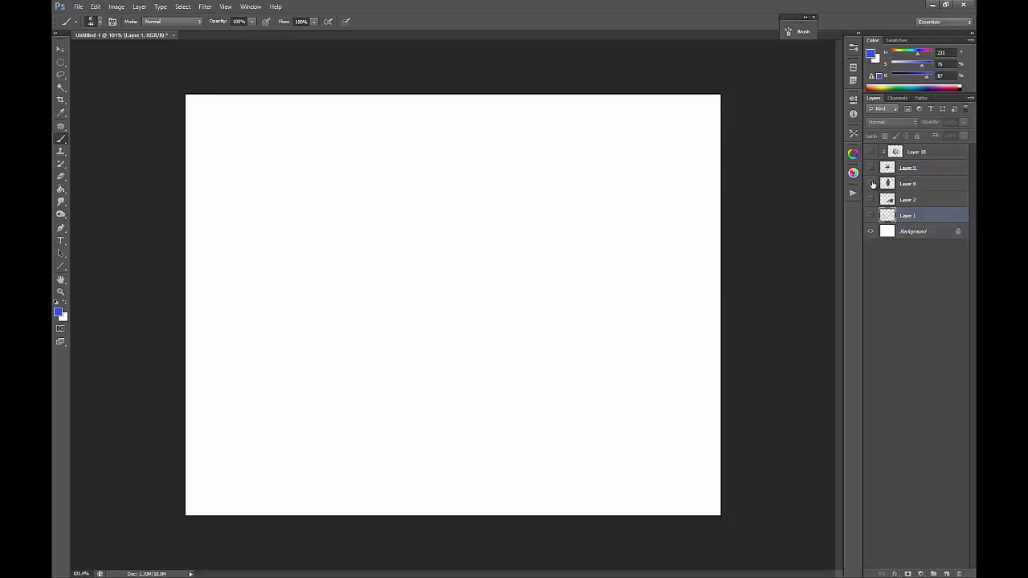
click(873, 185)
click(929, 186)
drag(929, 185, 947, 573)
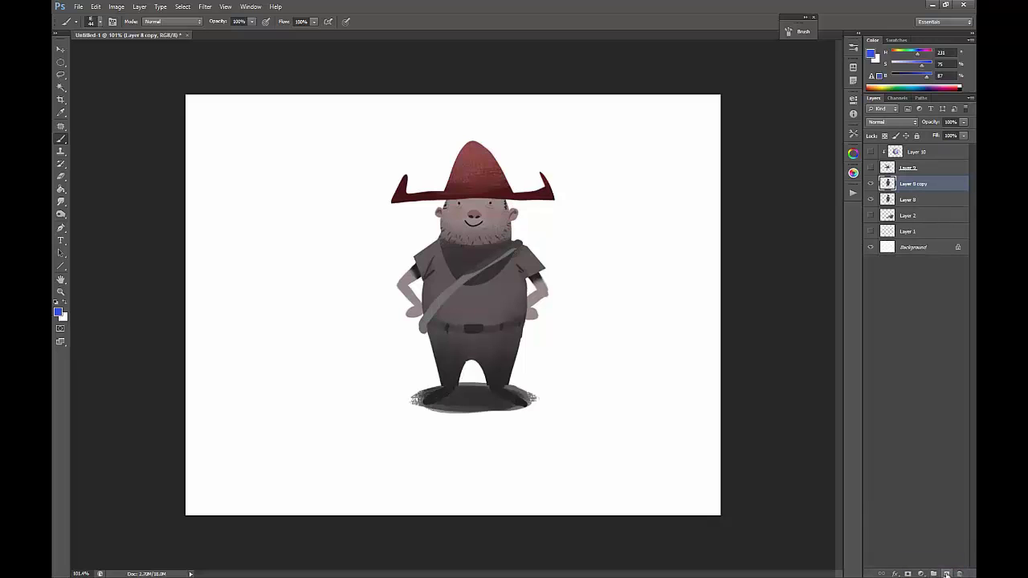
Move the two character copies apart so they stand side by side, and hide Layer 8 and Layer 8 copy.
click(60, 45)
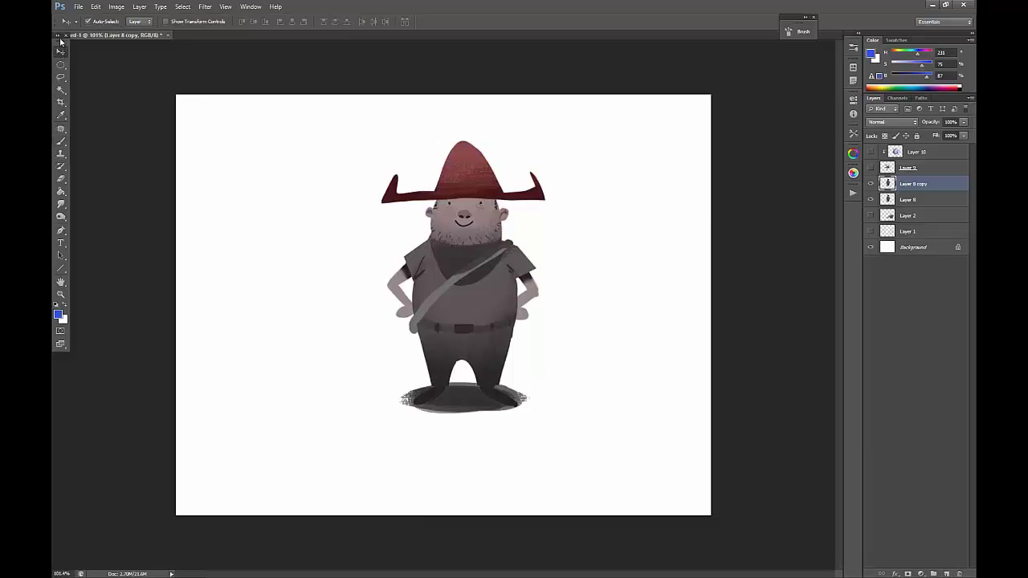
drag(60, 42, 53, 49)
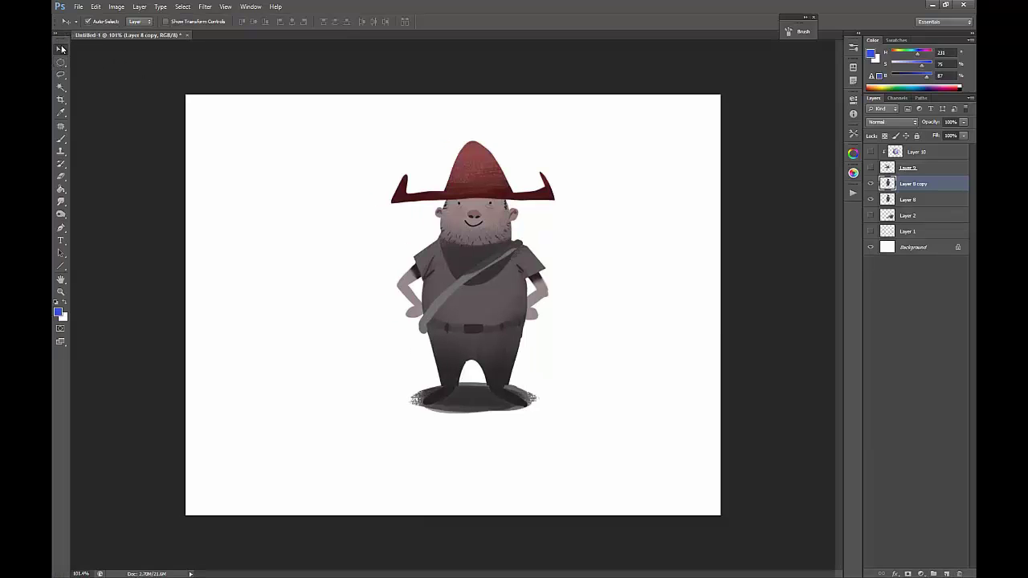
drag(502, 260, 575, 267)
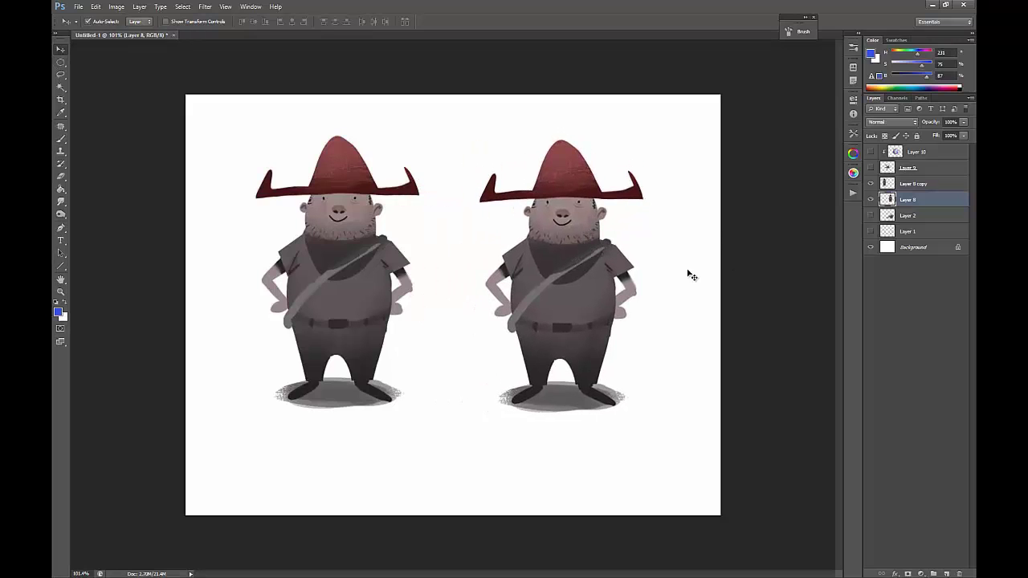
click(872, 184)
click(872, 200)
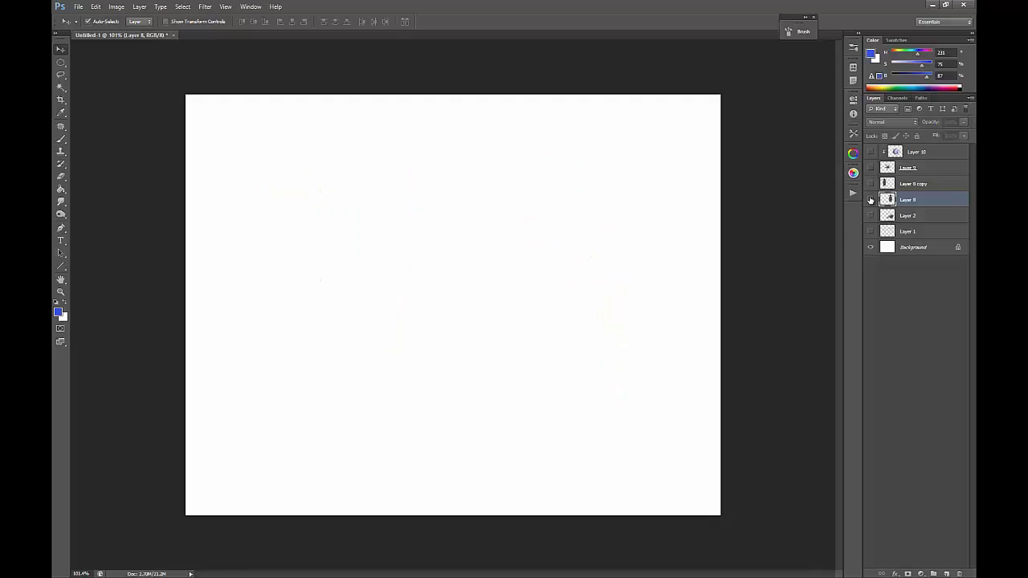
Draw a closed path with the Pen tool mid-canvas, mixing straight segments on one side with curved segments around the rest.
click(61, 229)
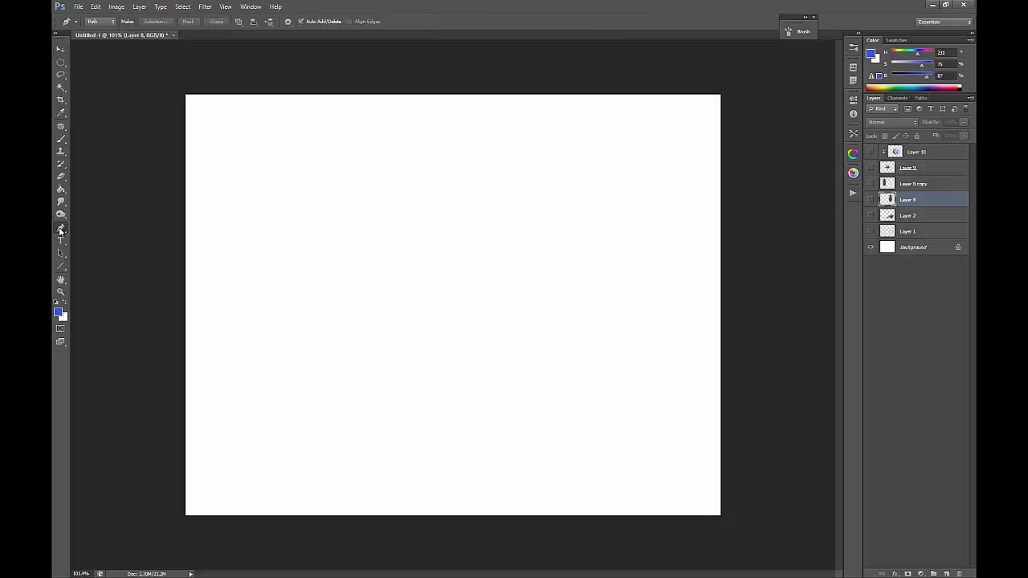
click(60, 231)
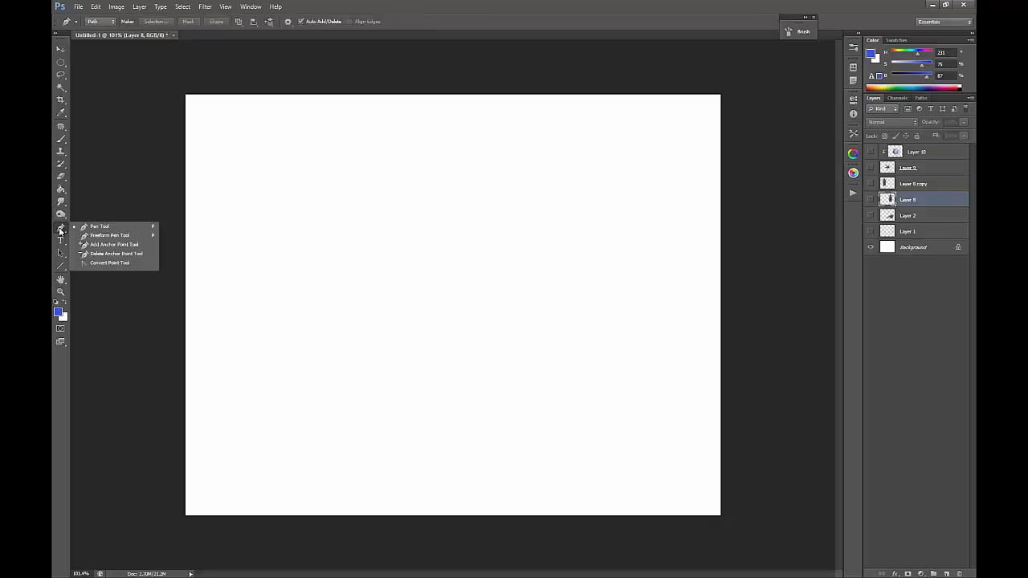
click(102, 229)
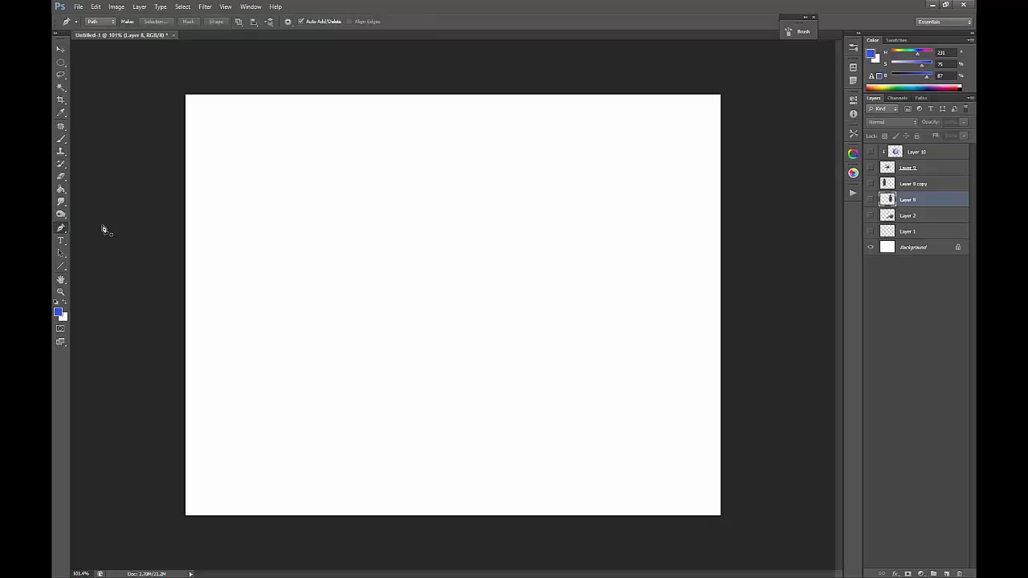
click(344, 338)
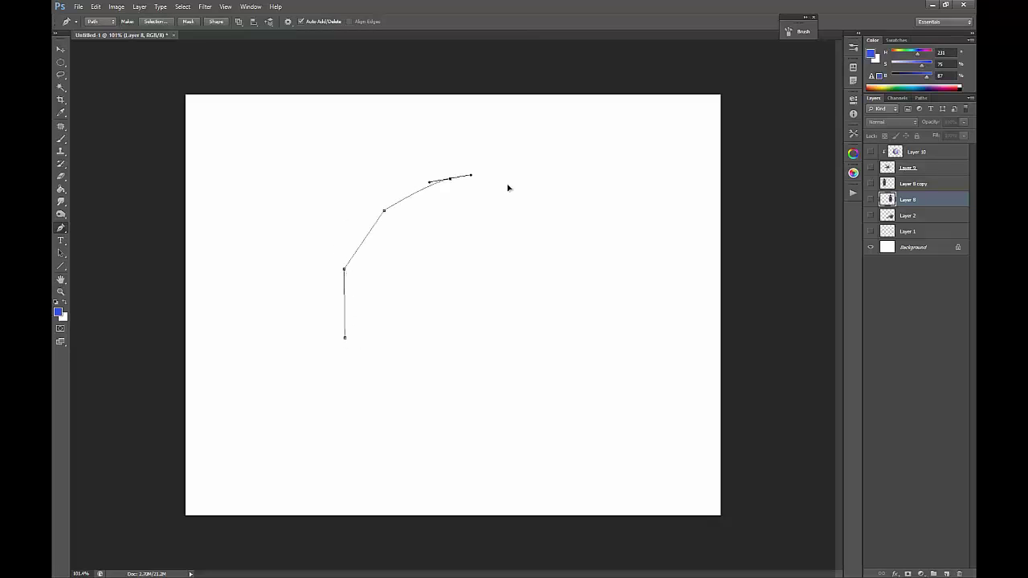
drag(510, 188, 528, 218)
click(539, 265)
drag(526, 280, 505, 315)
drag(465, 364, 345, 370)
click(345, 337)
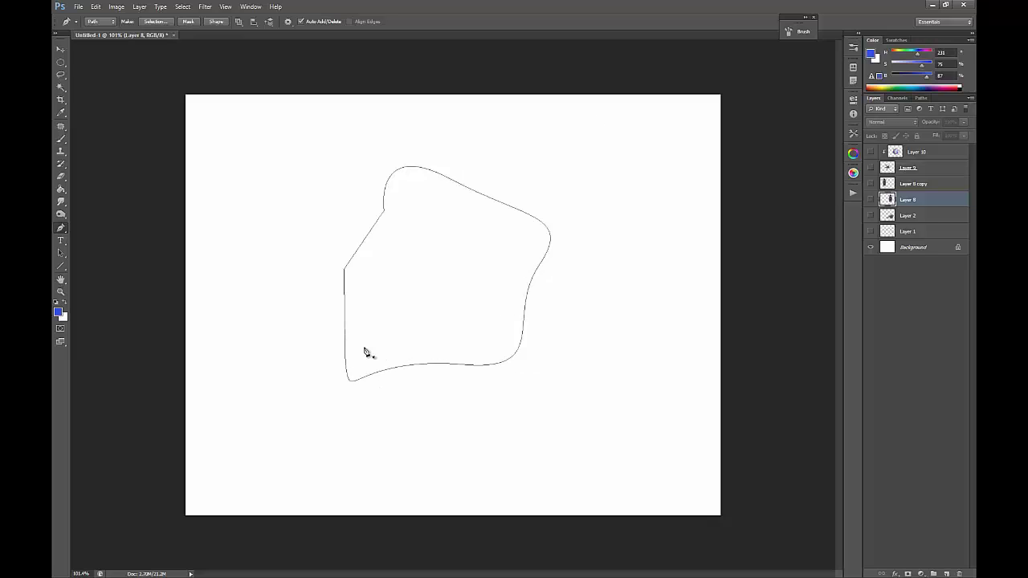
Load the work path as a selection and fill it with the blue foreground colour on a new layer.
click(920, 98)
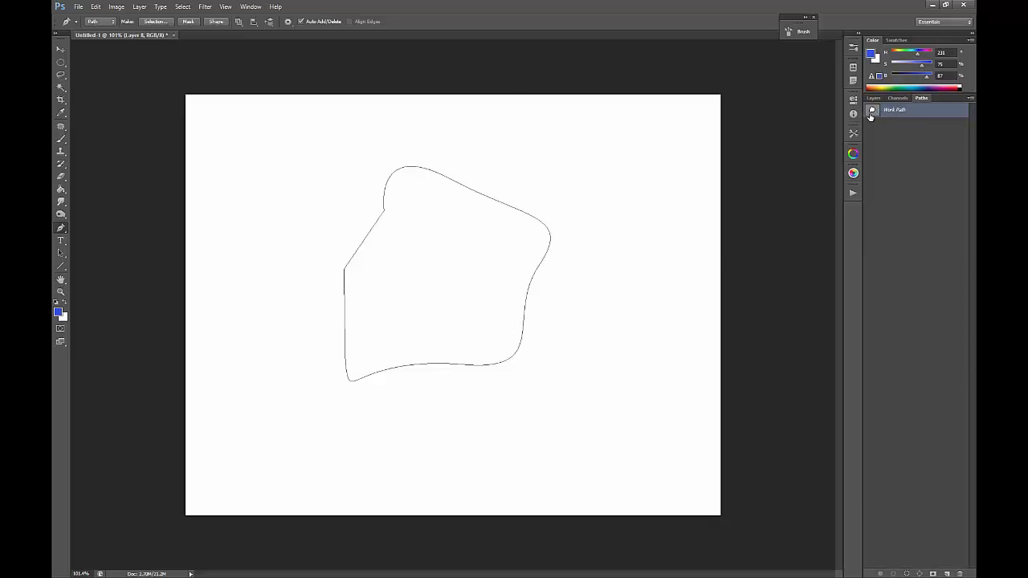
click(906, 573)
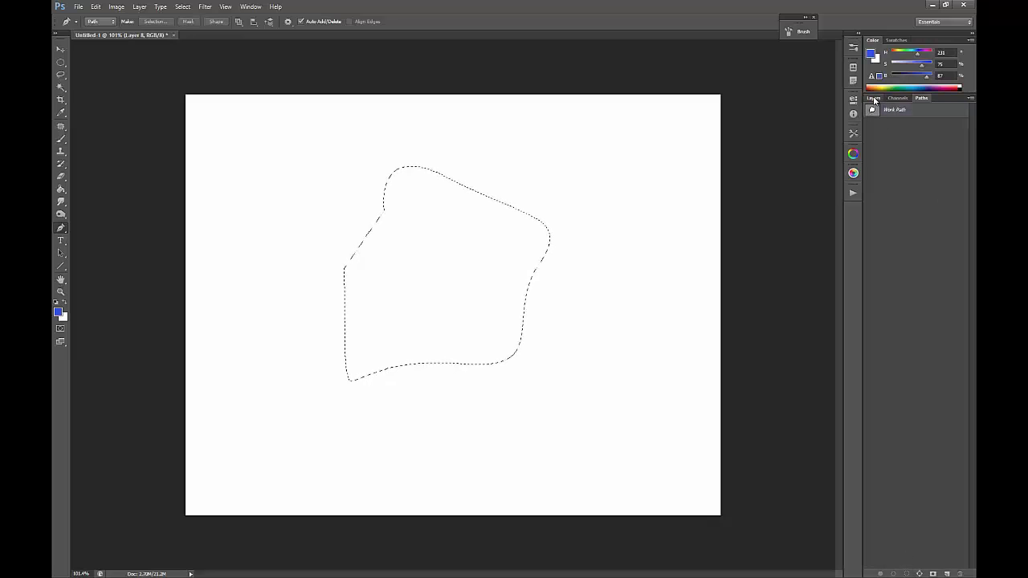
mouse_move(874, 100)
mouse_down()
mouse_move(908, 115)
mouse_move(881, 103)
mouse_up()
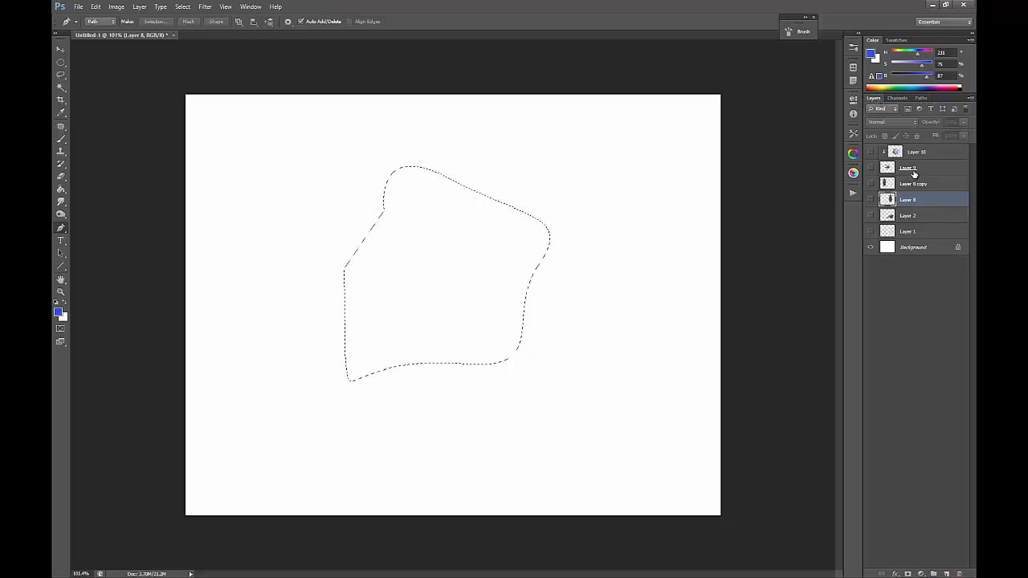
click(946, 573)
click(60, 189)
click(490, 259)
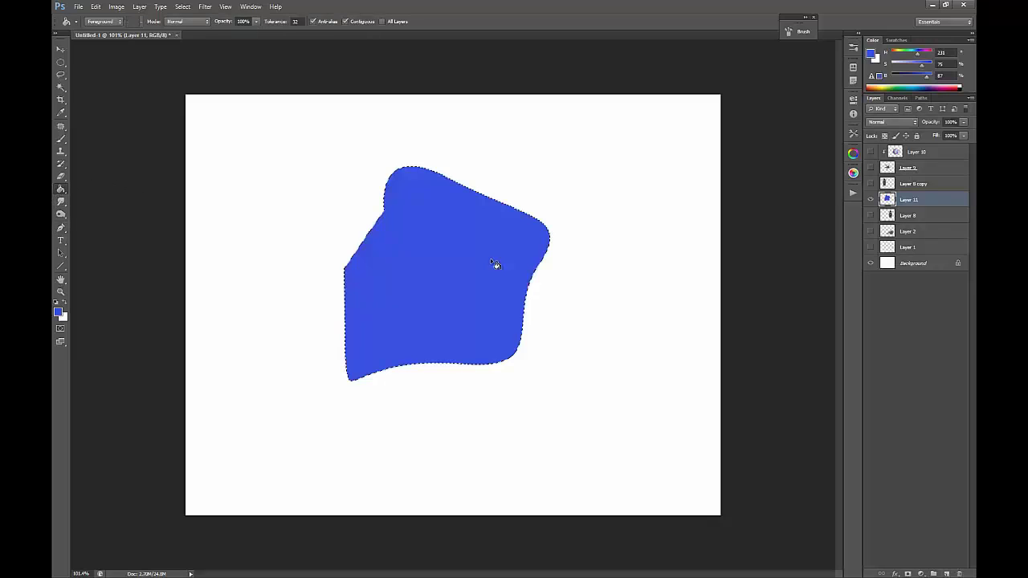
Delete the work path and deselect the filled blue shape.
click(922, 98)
drag(943, 119, 960, 573)
click(874, 98)
key(ctrl+d)
Carve the blue shape's outline into a head profile with a 62 px Eraser at 100% hardness.
double_click(60, 290)
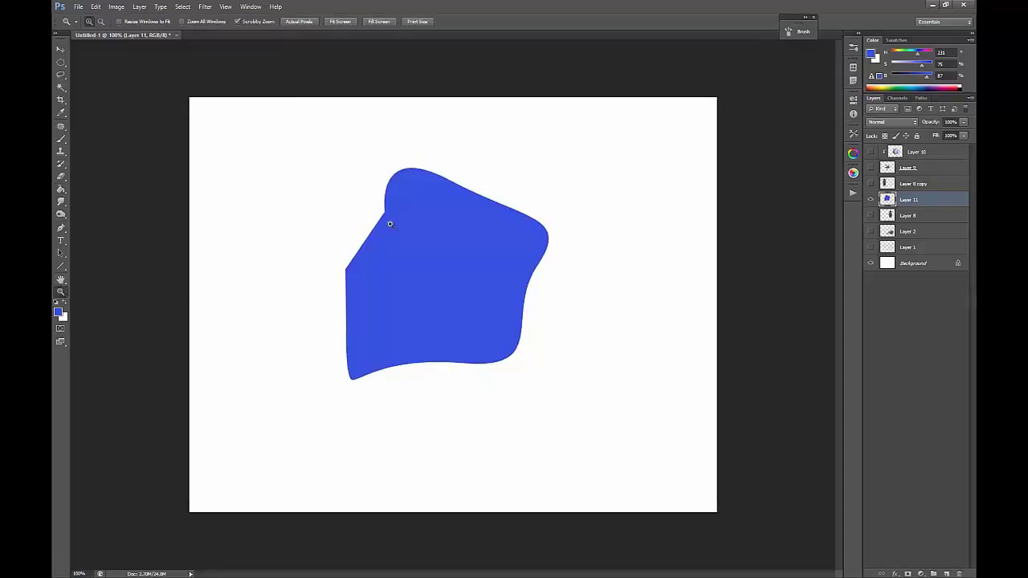
drag(390, 224, 418, 218)
double_click(61, 291)
key(e)
right_click(500, 157)
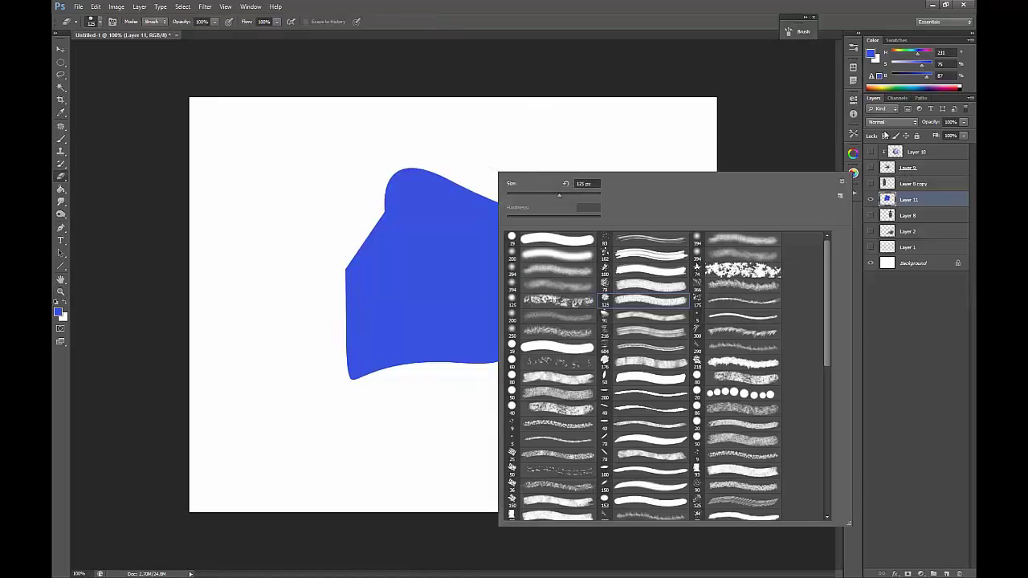
click(853, 135)
drag(842, 176, 827, 276)
click(779, 283)
click(821, 127)
right_click(560, 181)
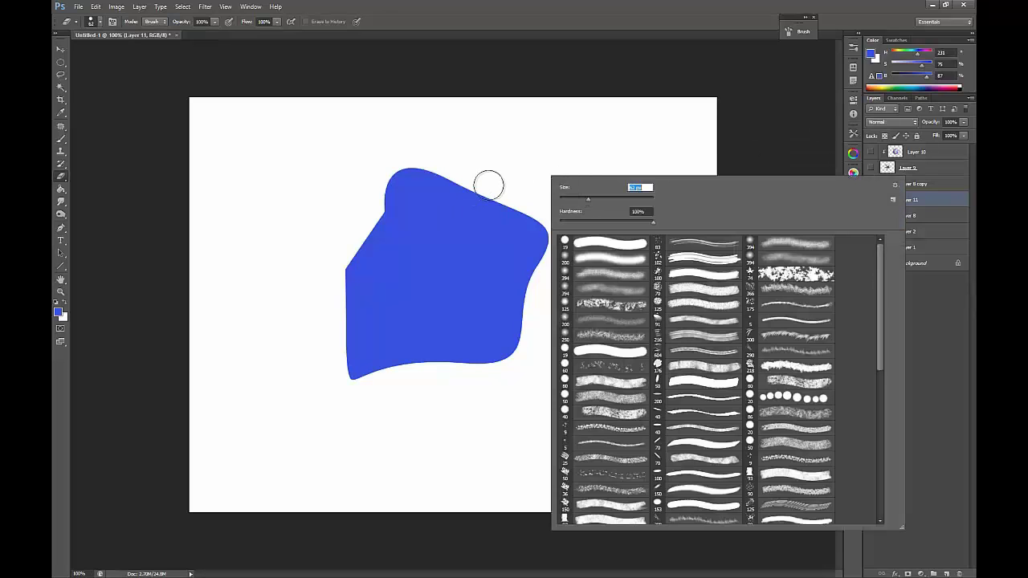
mouse_move(486, 181)
mouse_down()
mouse_move(441, 190)
mouse_move(444, 177)
mouse_move(428, 163)
mouse_move(402, 178)
mouse_move(401, 194)
mouse_move(497, 184)
mouse_move(400, 217)
mouse_move(345, 258)
mouse_move(372, 243)
mouse_move(342, 275)
mouse_move(354, 305)
mouse_move(350, 390)
mouse_move(345, 297)
mouse_move(346, 353)
mouse_move(332, 282)
mouse_move(460, 151)
mouse_up()
mouse_move(530, 200)
mouse_down()
mouse_move(553, 220)
mouse_move(516, 374)
mouse_move(518, 336)
mouse_up()
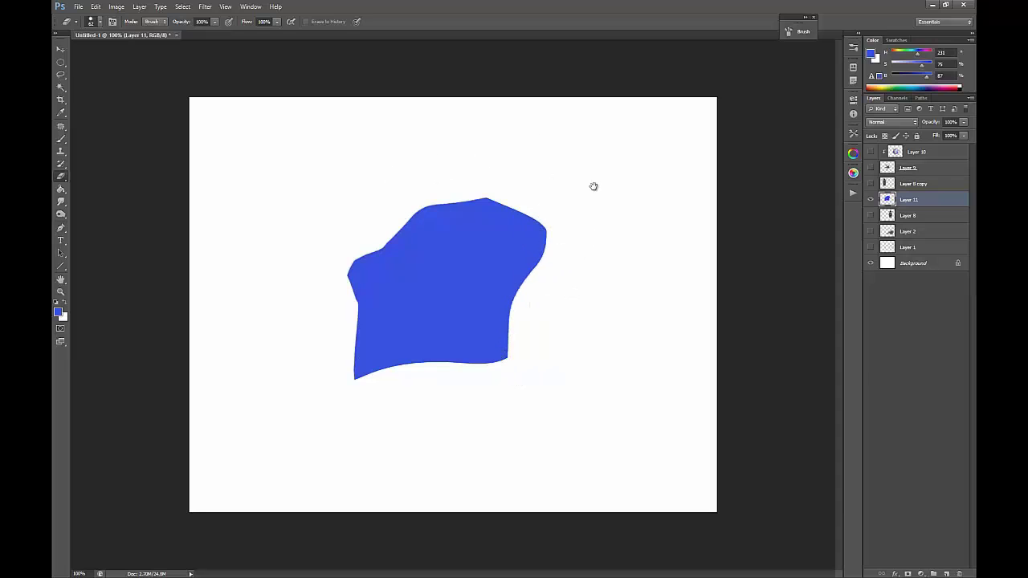
Outline a torso-shaped selection below the blue head with the Polygonal Lasso, overlapping the neck and extending past the canvas edge.
drag(62, 76, 115, 84)
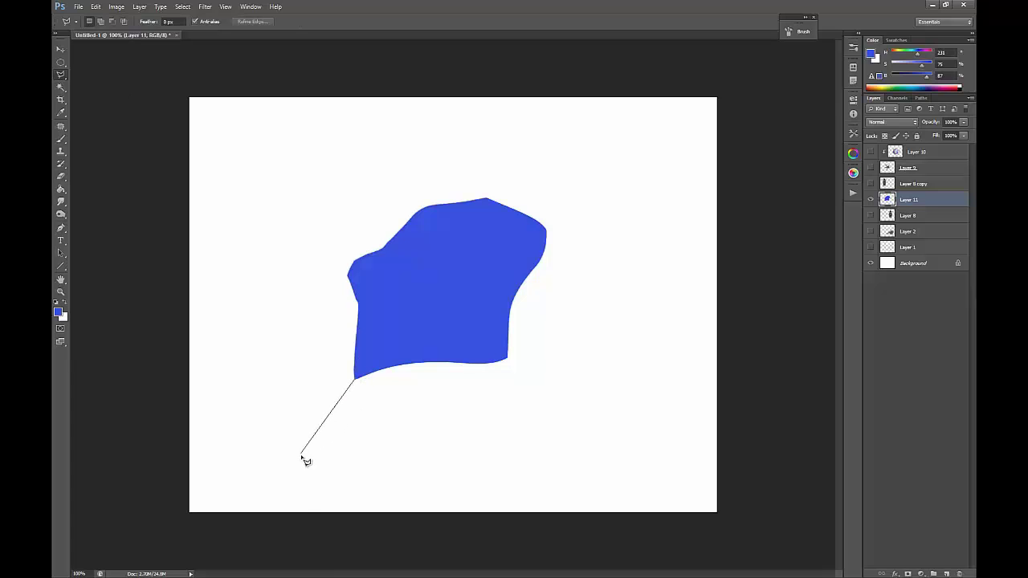
click(309, 523)
click(563, 530)
click(508, 360)
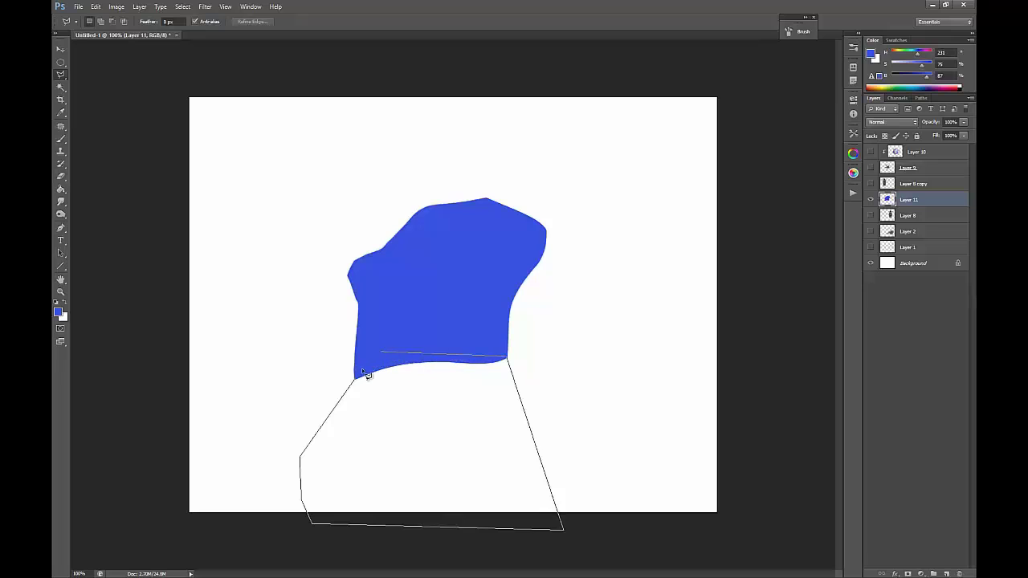
click(359, 382)
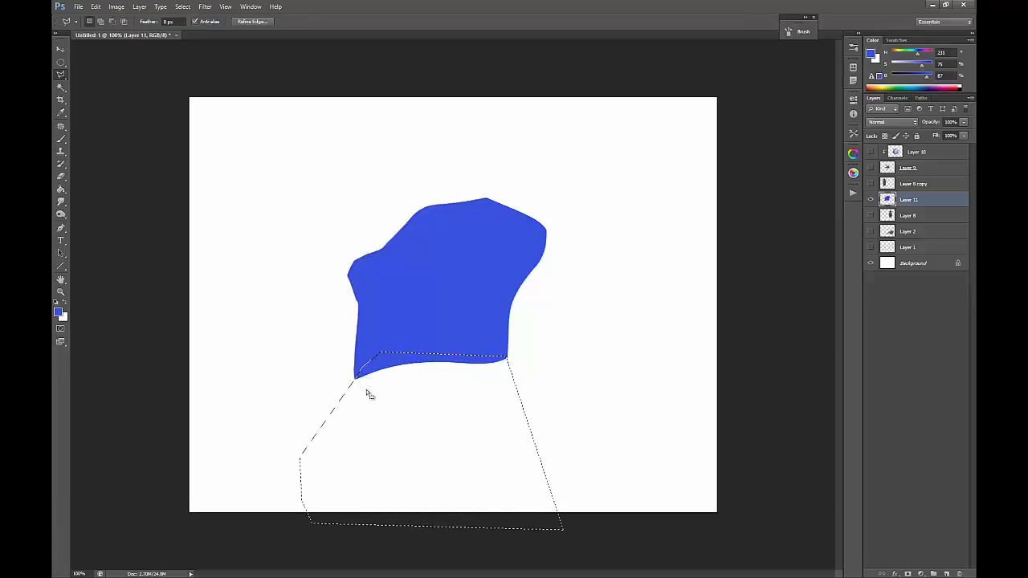
Add a new layer beneath the head layer, fill the torso selection with dark navy, and deselect.
click(908, 215)
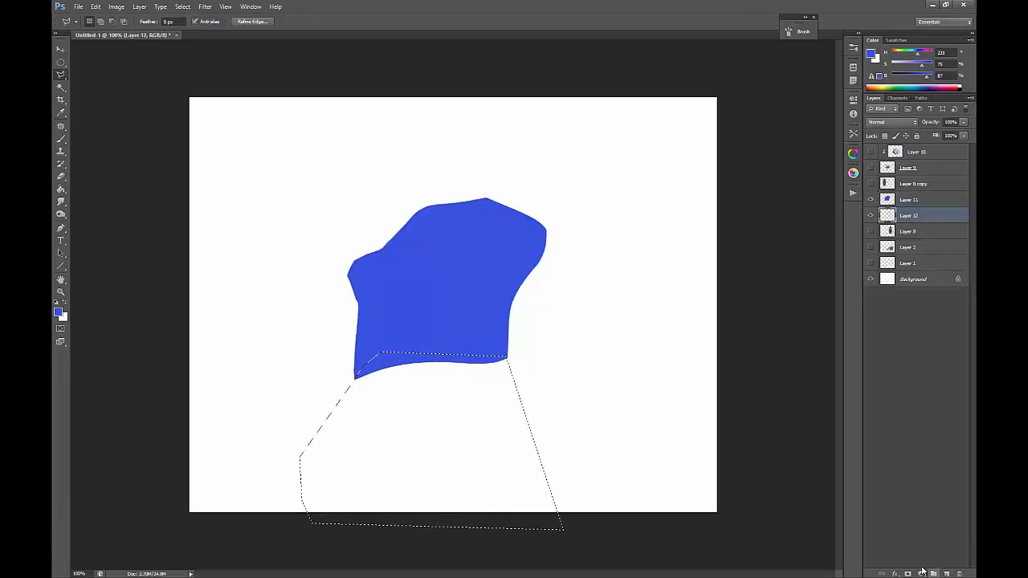
key(i)
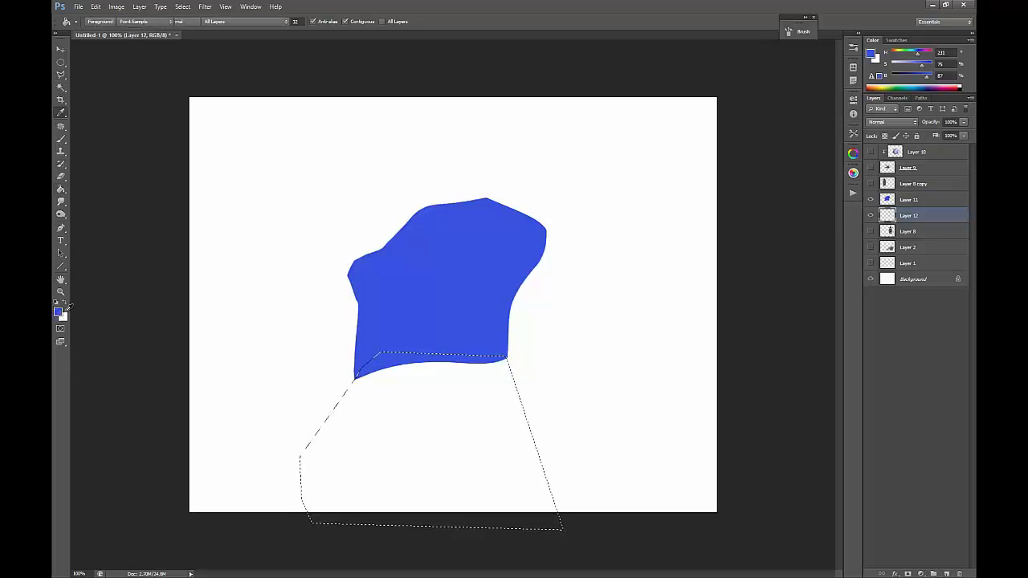
click(59, 312)
drag(618, 342, 624, 362)
click(772, 260)
key(g)
key(Return)
click(469, 418)
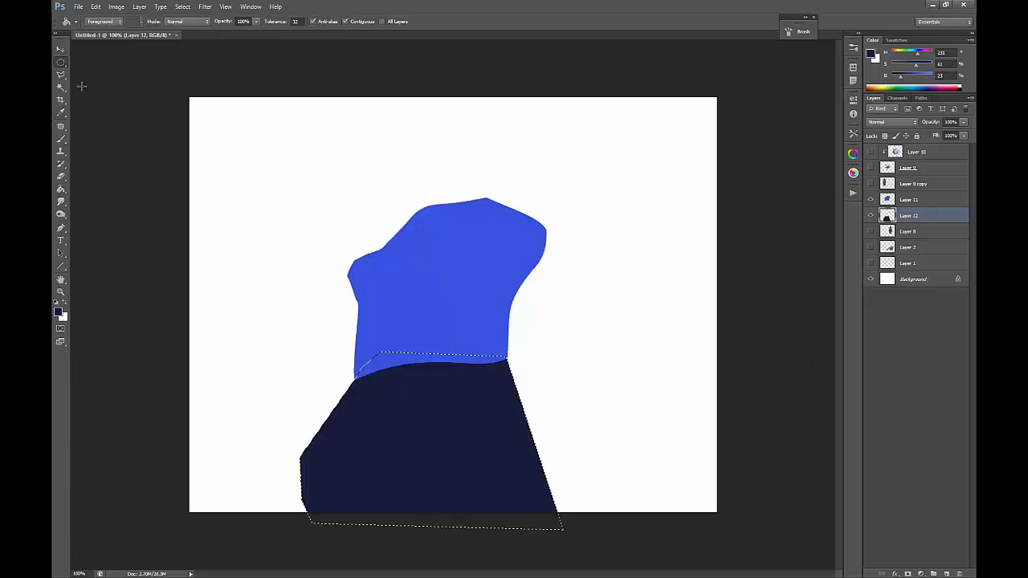
key(m)
key(ctrl+d)
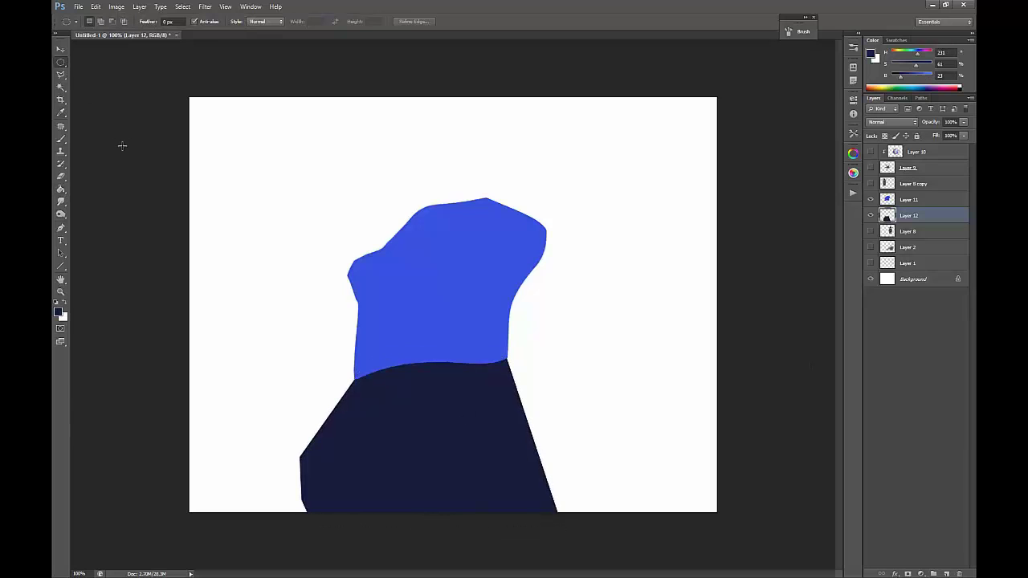
Lock Layer 11's transparent pixels and shade the jaw and chin area darker with a 90 px textured brush.
key(b)
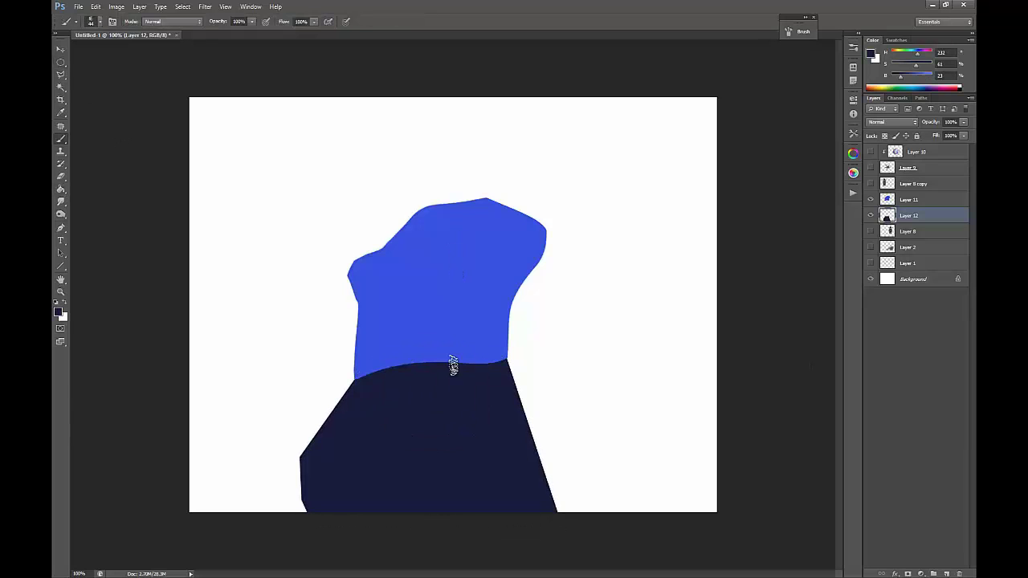
click(886, 204)
click(884, 136)
right_click(421, 283)
click(474, 246)
mouse_move(372, 333)
mouse_down()
mouse_move(426, 358)
mouse_move(405, 332)
mouse_move(398, 358)
mouse_move(419, 373)
mouse_move(436, 368)
mouse_move(446, 382)
mouse_move(434, 351)
mouse_move(504, 408)
mouse_up()
Draw the eye, eyebrow, nostril, mouth, ear and hair lines in black on the head using the 1EM Sharp fine pen preset.
click(853, 134)
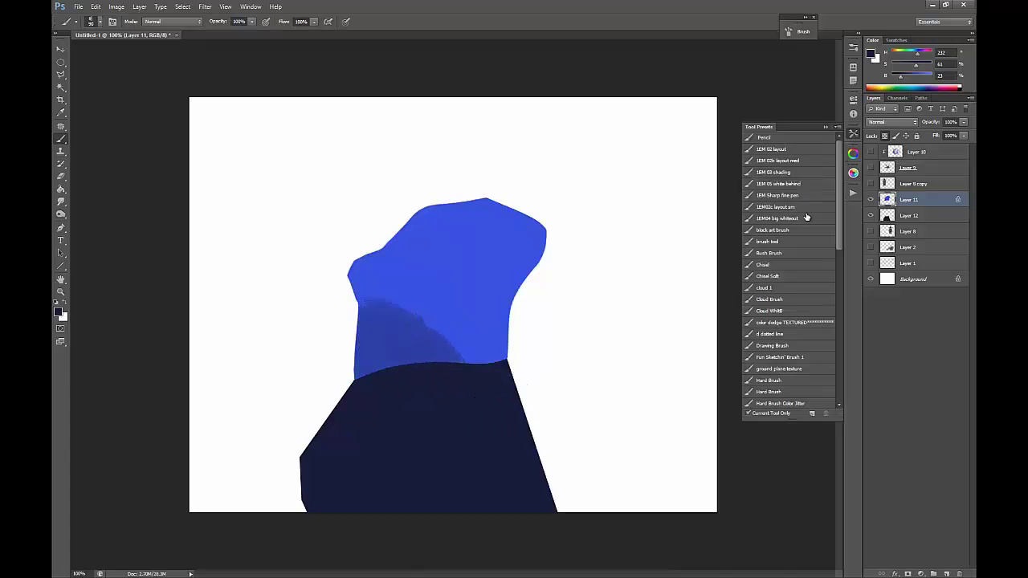
click(805, 186)
click(805, 197)
click(826, 127)
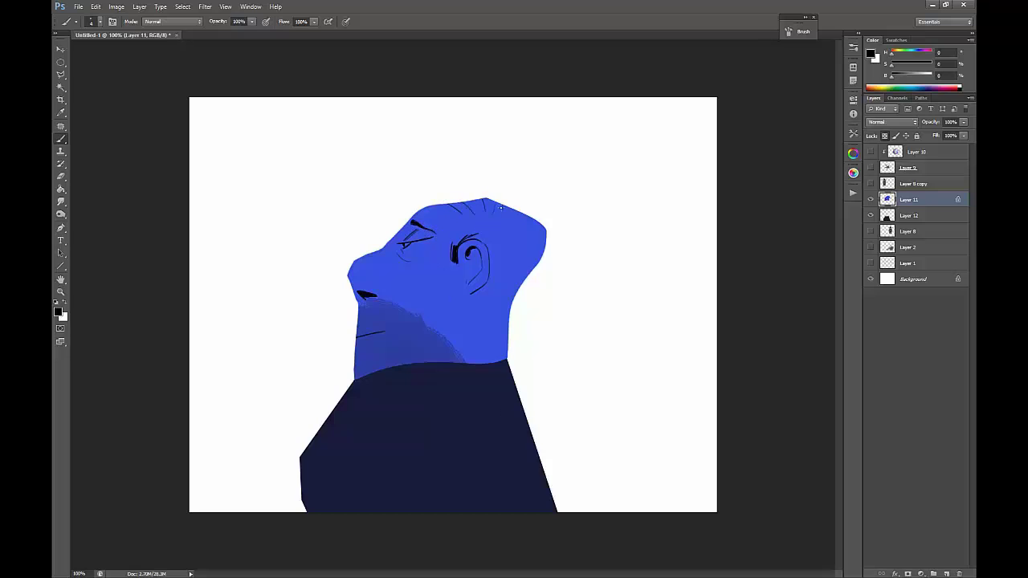
Paint a dark hair area over the crown and back of the head with an 80 px textured brush.
right_click(485, 210)
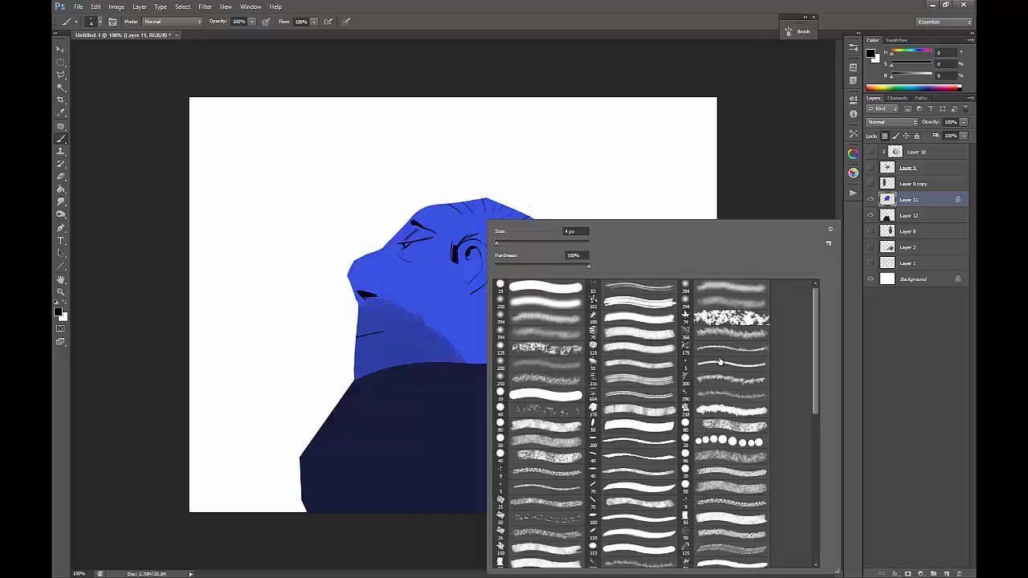
click(643, 411)
click(763, 427)
click(467, 233)
mouse_move(467, 233)
mouse_down()
mouse_move(458, 199)
mouse_move(462, 214)
mouse_move(485, 211)
mouse_move(498, 227)
mouse_move(496, 241)
mouse_move(487, 232)
mouse_move(511, 286)
mouse_move(548, 245)
mouse_move(517, 228)
mouse_move(521, 211)
mouse_move(491, 214)
mouse_move(470, 200)
mouse_move(503, 208)
mouse_up()
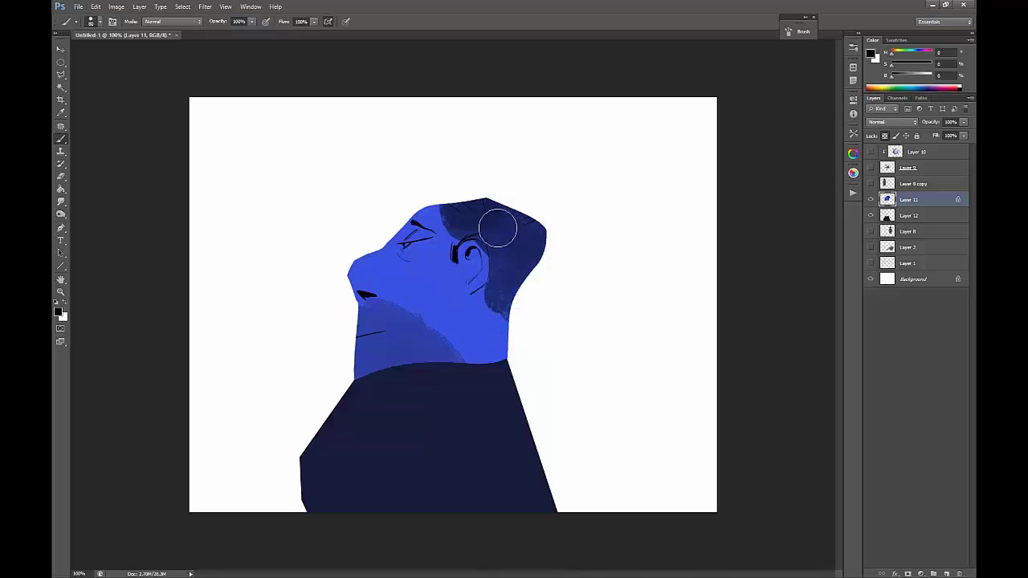
Refine the hairline and back of the hair with a 28 px brush in the sampled dark blue, deepened to 21% brightness.
right_click(503, 217)
alt+click(486, 246)
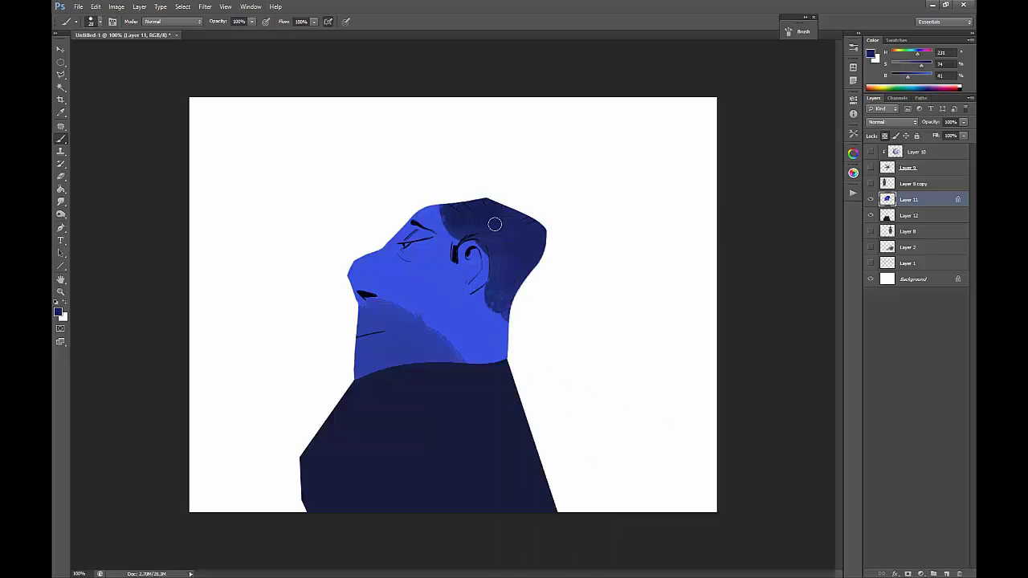
mouse_move(450, 214)
mouse_down()
mouse_move(429, 202)
mouse_move(454, 229)
mouse_up()
drag(908, 76, 902, 80)
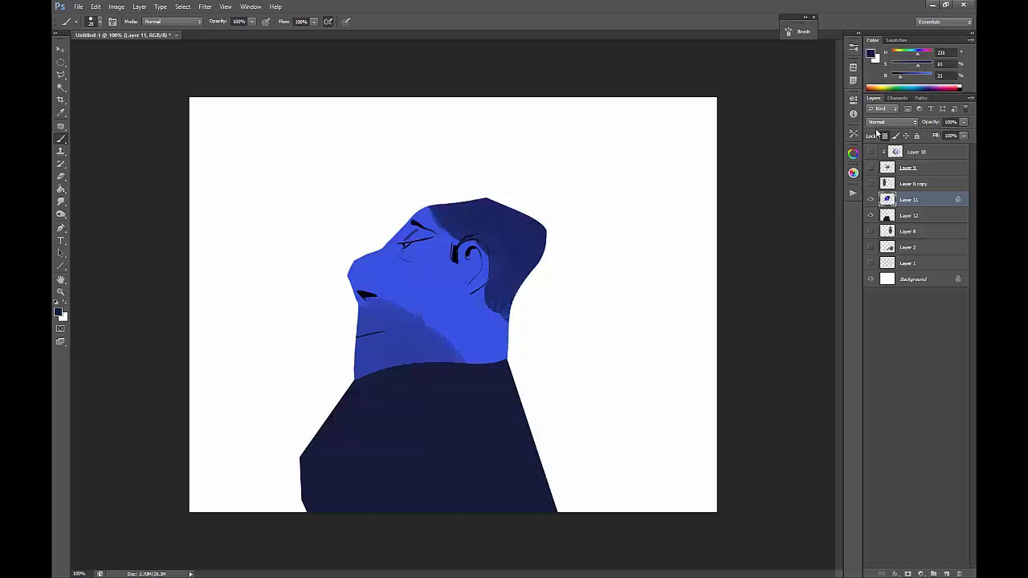
drag(487, 295, 505, 315)
mouse_move(492, 281)
mouse_down()
mouse_move(502, 297)
mouse_move(524, 278)
mouse_move(511, 262)
mouse_move(549, 251)
mouse_up()
Try dark shading under the nose around the nostril, and undo it.
alt+click(368, 300)
key(d)
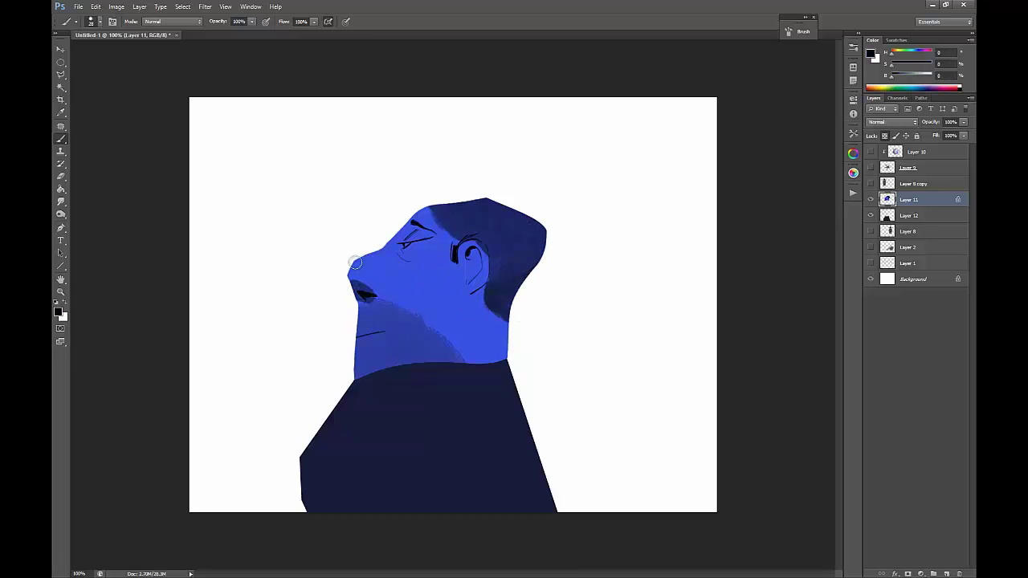
key(ctrl+z)
Try pink blush on the nose and cheek with hue 309, saturation 75 and brightness 87, and undo the strokes.
alt+click(425, 284)
click(894, 53)
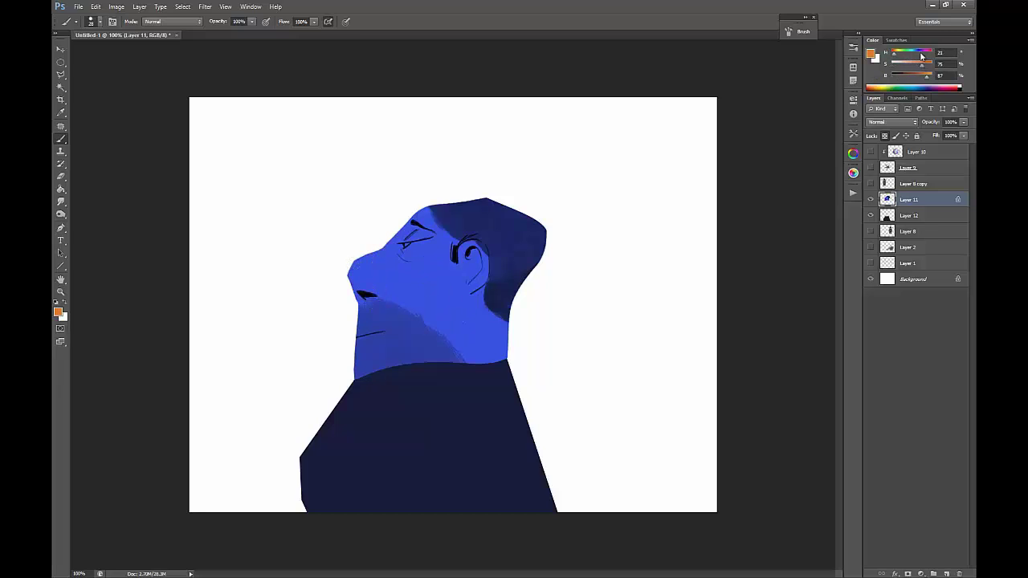
drag(925, 56, 927, 55)
mouse_move(359, 274)
mouse_down()
mouse_move(400, 287)
mouse_move(424, 277)
mouse_up()
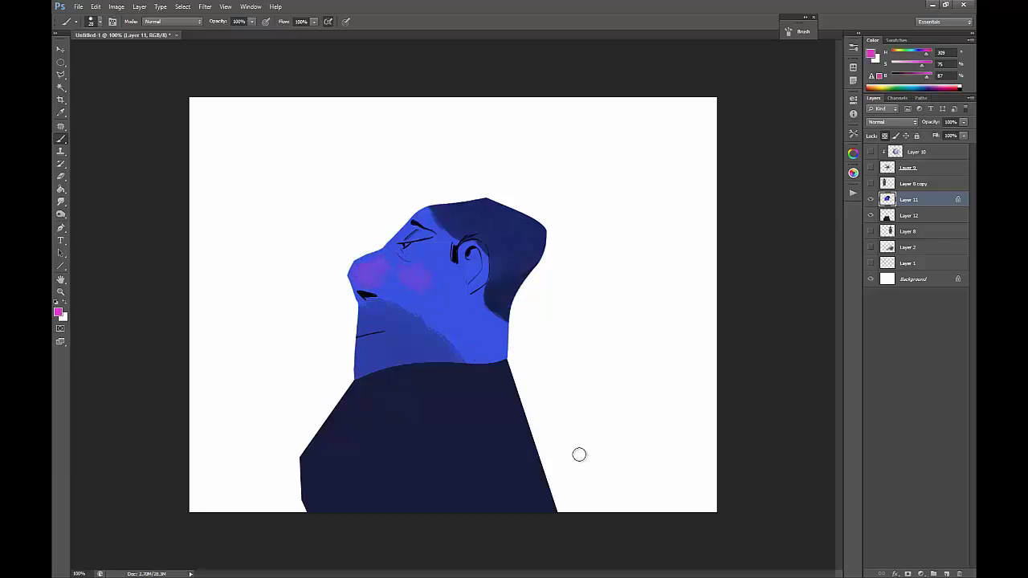
key(ctrl+alt+z)
key(ctrl+alt+z)
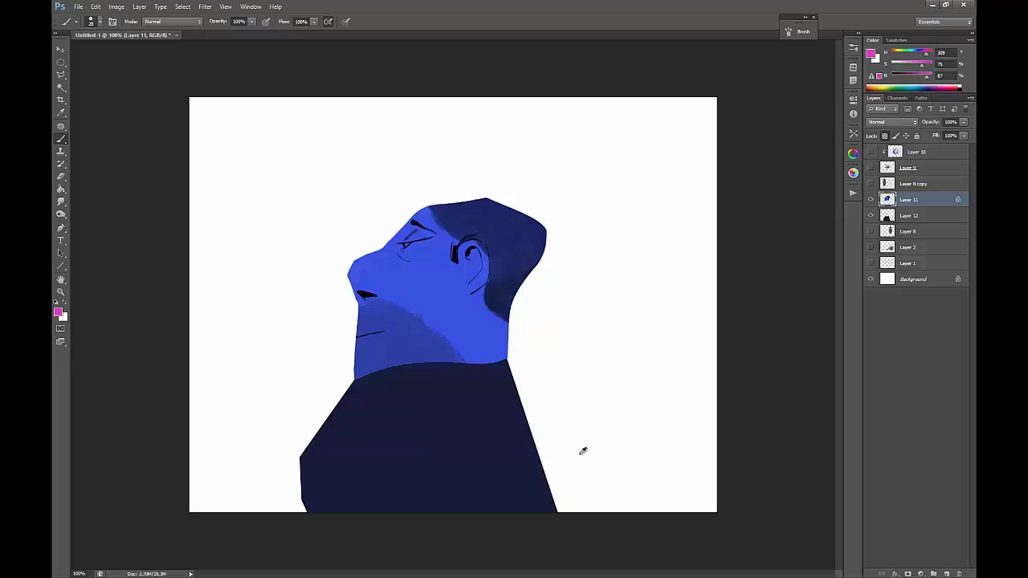
Shade the eye socket and the inside of the ear in the sampled dark blue, reducing the brush to 11 px.
alt+click(420, 225)
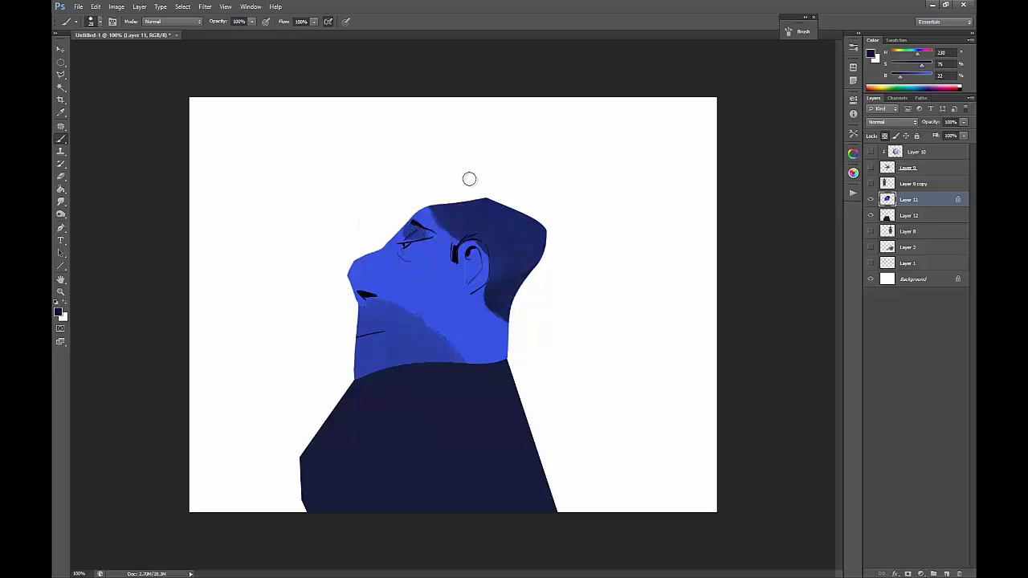
right_click(433, 230)
click(410, 232)
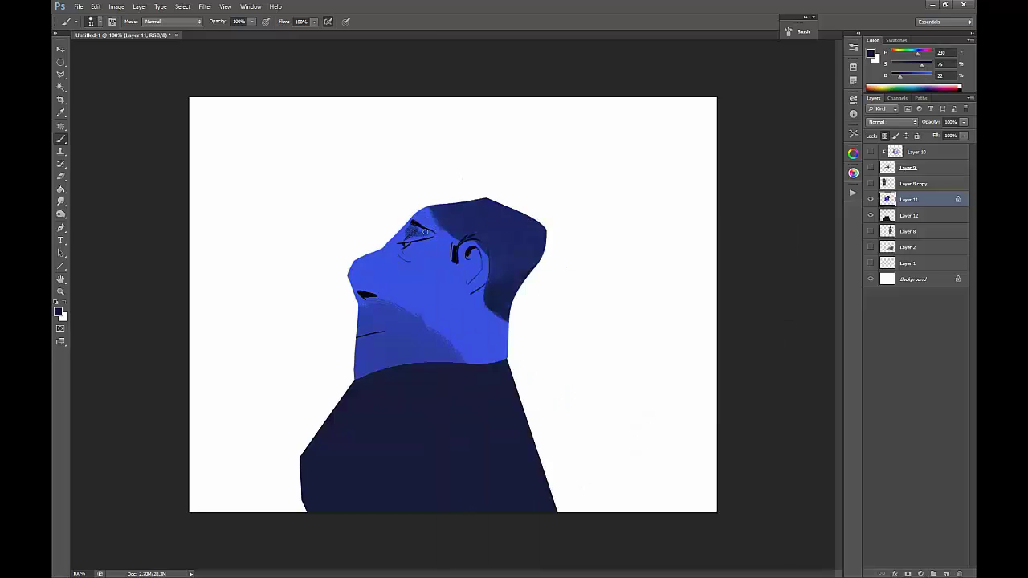
drag(437, 233, 404, 239)
drag(407, 253, 423, 245)
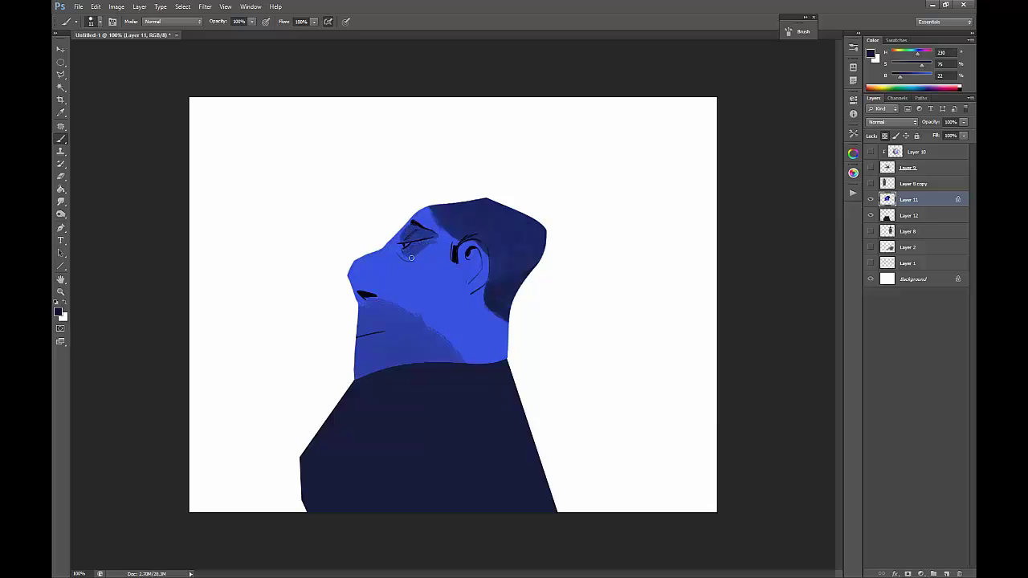
drag(475, 267, 474, 252)
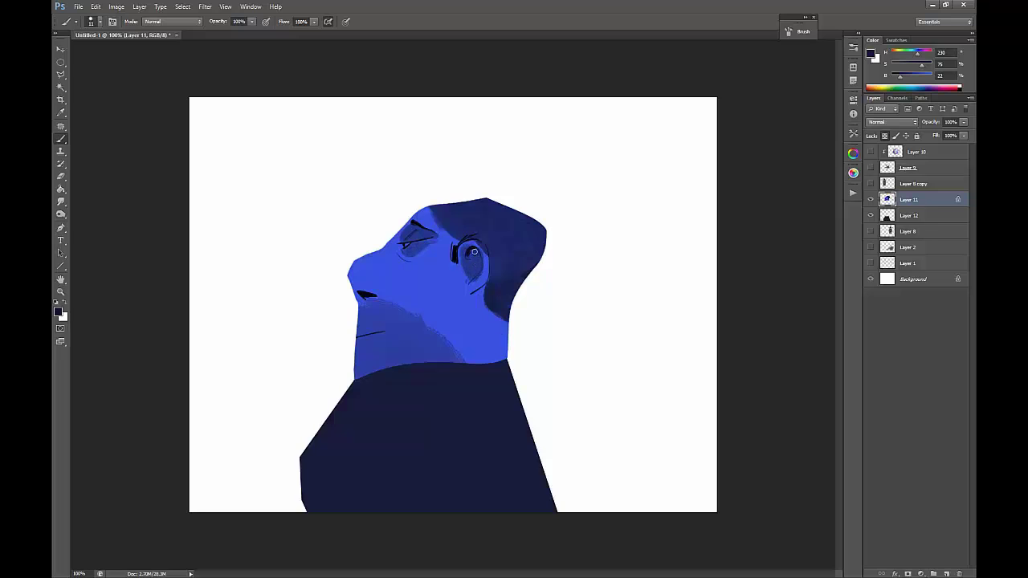
Shade the nose and the hair behind the ear with a 50 px textured brush in the same dark blue.
right_click(404, 275)
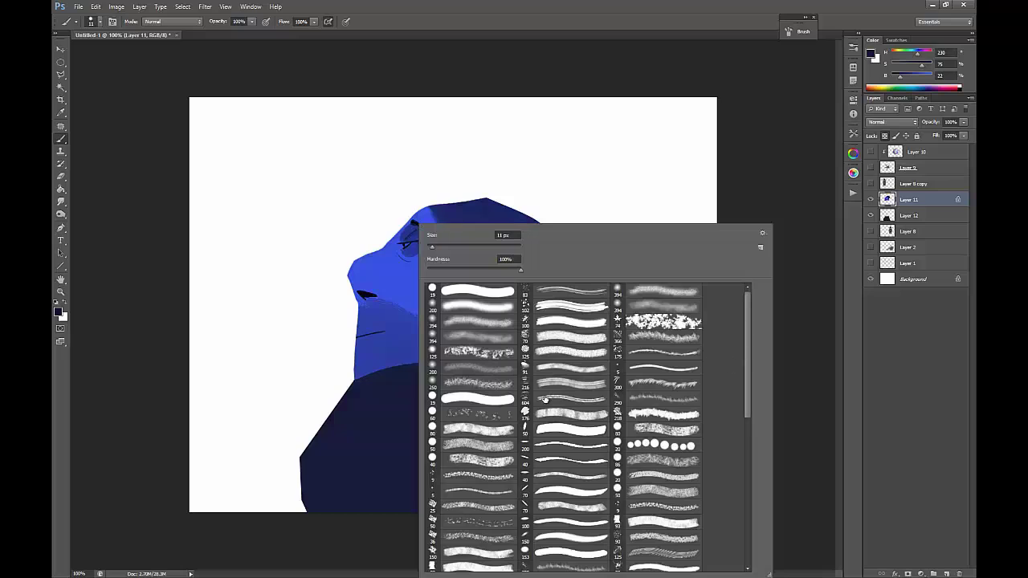
click(483, 447)
mouse_move(370, 272)
mouse_down()
mouse_move(405, 287)
mouse_move(370, 271)
mouse_move(377, 280)
mouse_up()
key(ctrl+z)
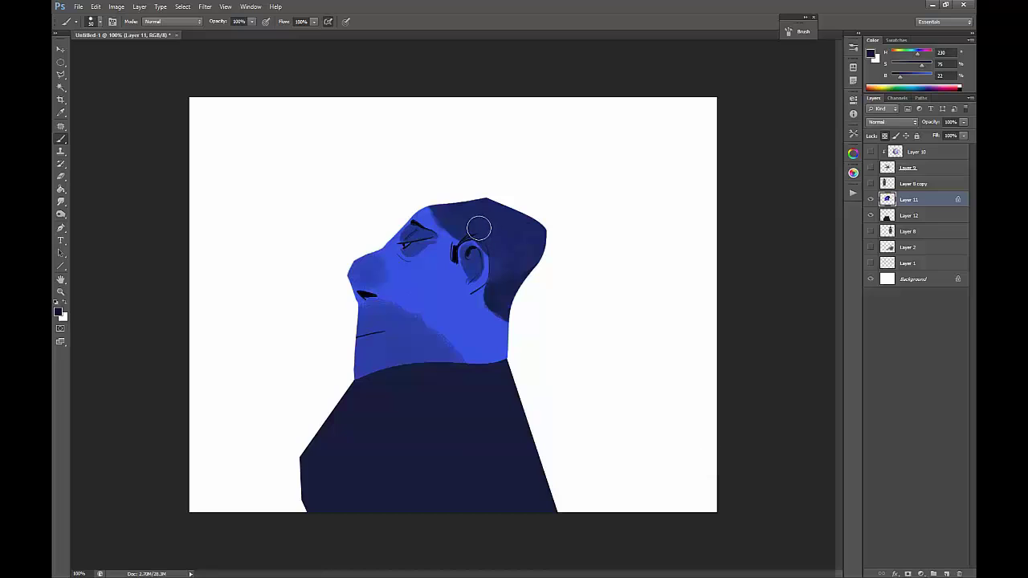
drag(499, 275, 530, 247)
Lock Layer 12's transparent pixels and shade the front of the jacket with a 110 px brush in the sampled blue at 33% brightness.
alt+click(445, 446)
click(910, 77)
right_click(468, 268)
click(361, 468)
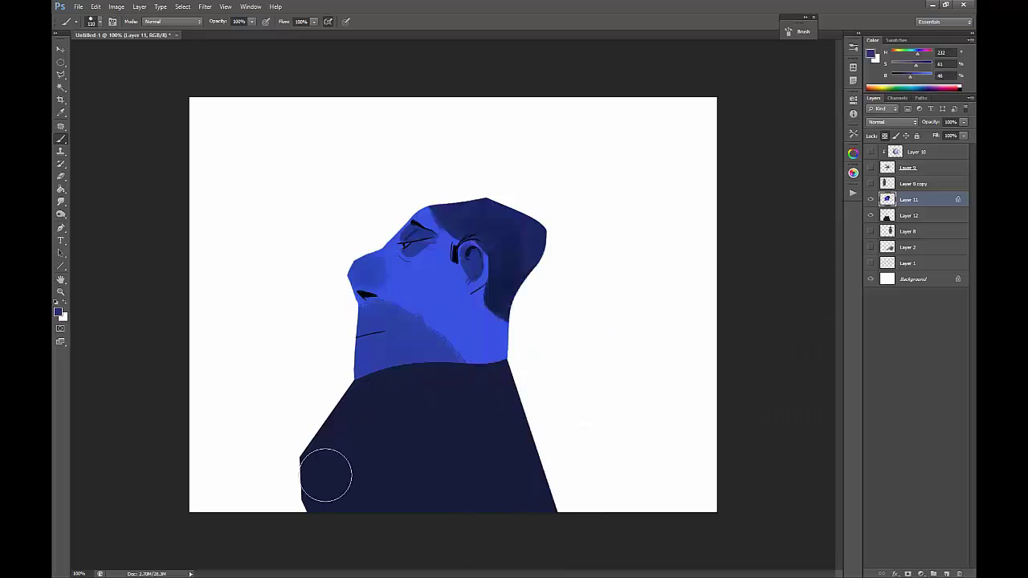
alt+click(502, 448)
click(907, 215)
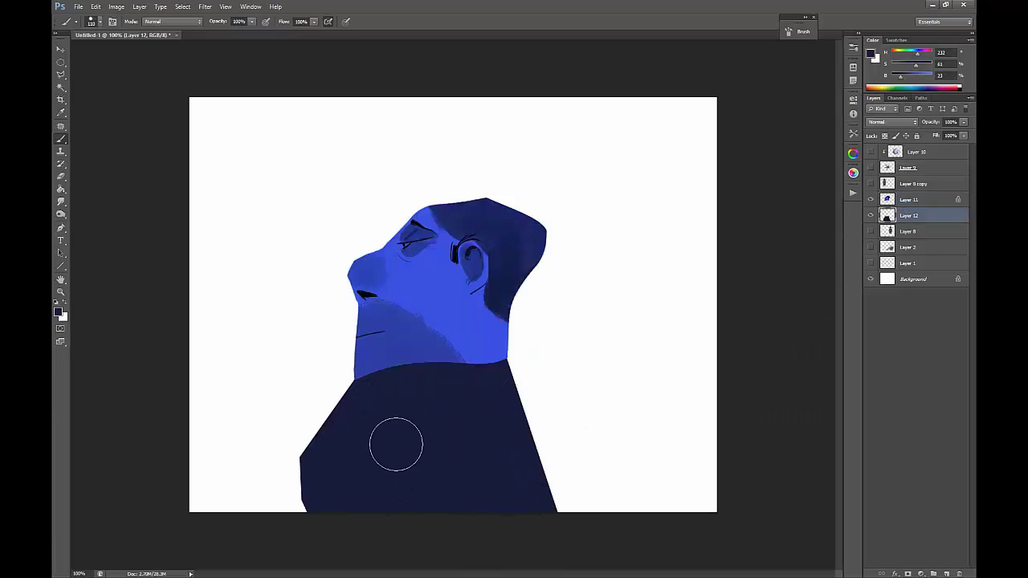
click(905, 77)
drag(383, 395, 353, 486)
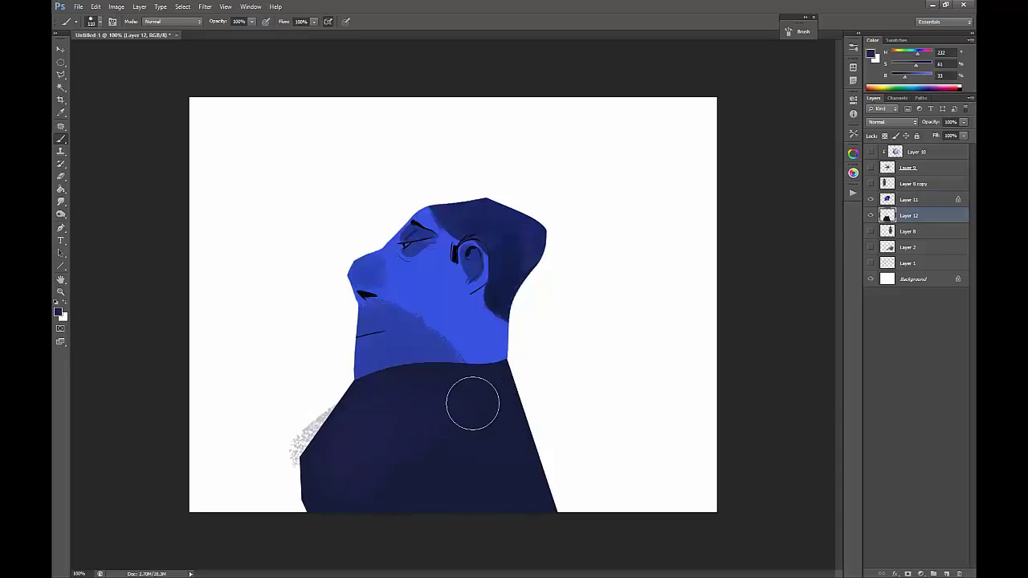
key(ctrl+z)
click(886, 135)
mouse_move(333, 489)
mouse_down()
mouse_move(308, 491)
mouse_move(488, 389)
mouse_move(340, 501)
mouse_move(407, 564)
mouse_up()
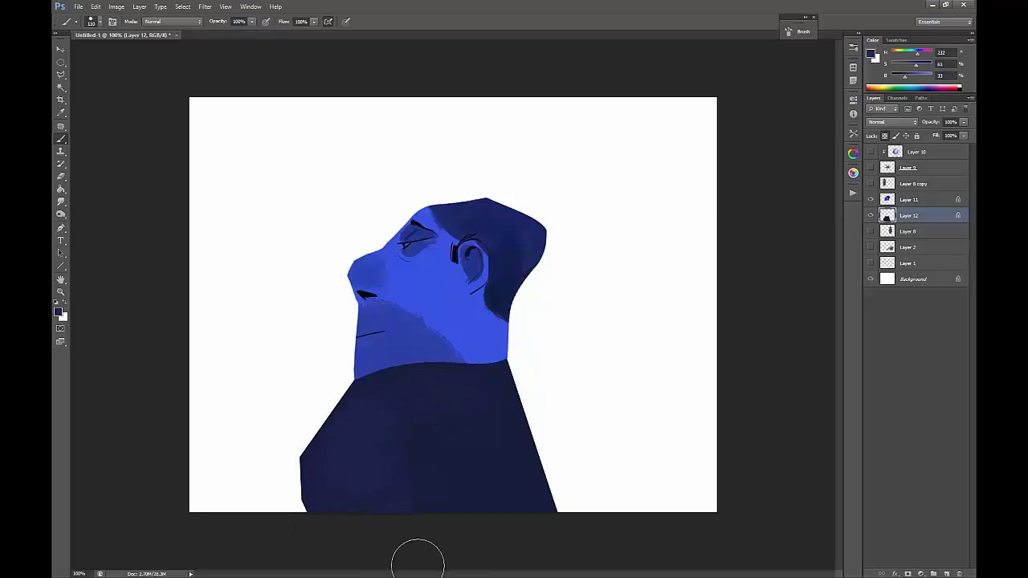
Look at the MagicPicker panel, then open the Coolorus color wheel and sample the jacket's dark blue.
click(853, 154)
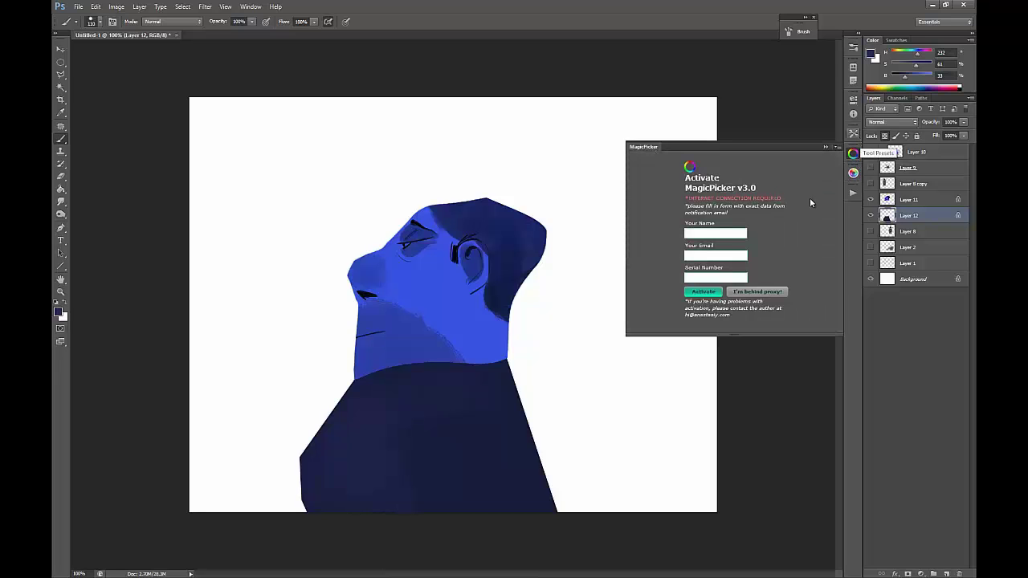
click(829, 148)
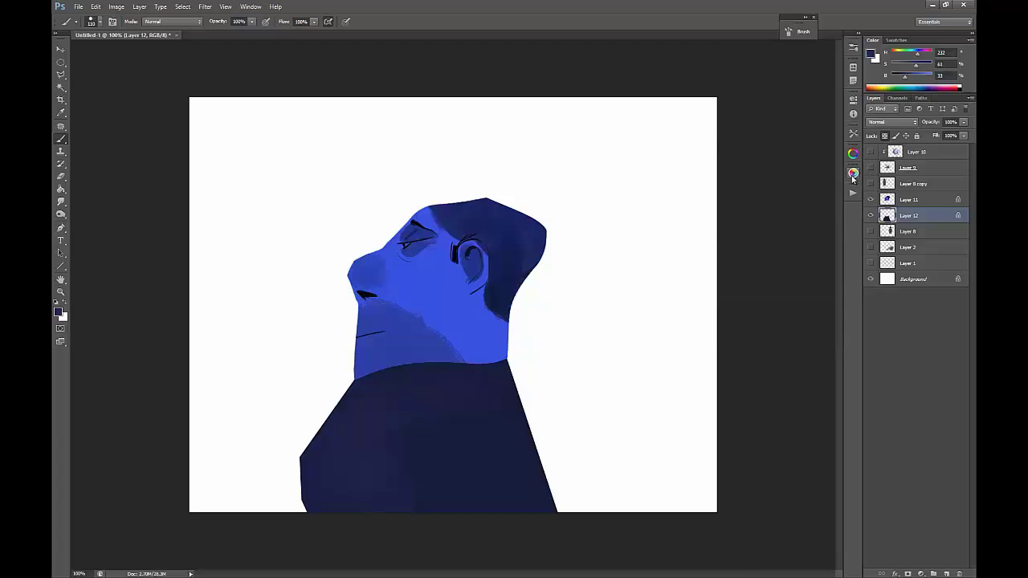
click(855, 174)
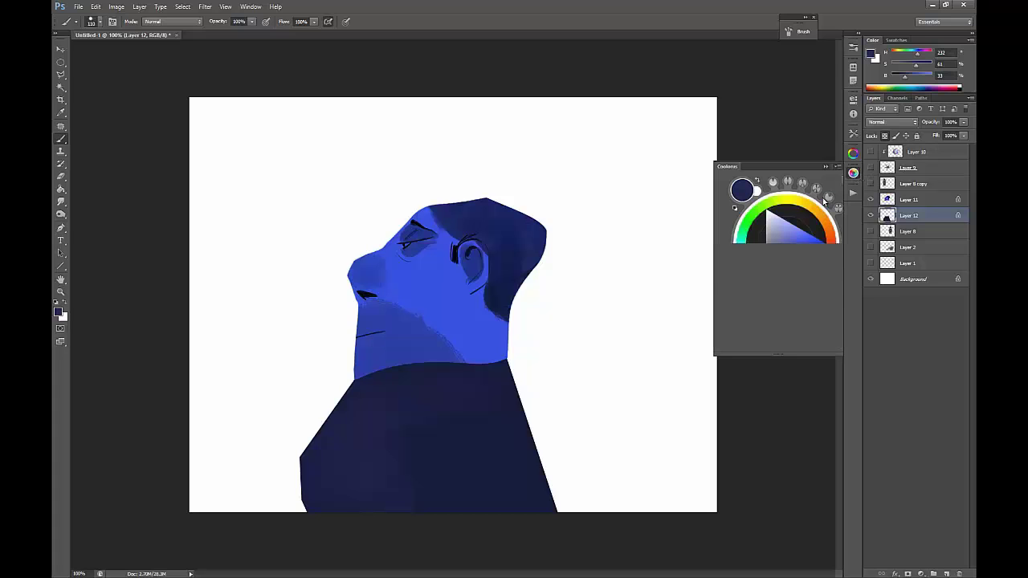
alt+click(485, 395)
alt+click(496, 420)
alt+click(495, 384)
Try purple and other hues with different saturation and brightness in the foreground color picker.
click(871, 54)
mouse_move(623, 356)
mouse_down()
mouse_move(639, 349)
mouse_move(618, 343)
mouse_up()
drag(686, 311, 685, 285)
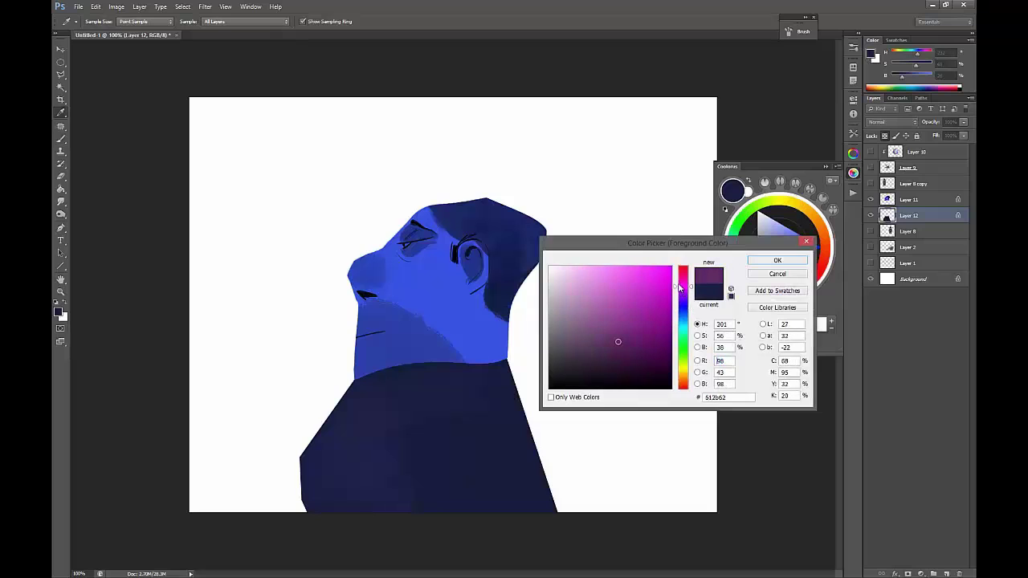
drag(630, 328, 627, 311)
drag(689, 284, 685, 321)
mouse_move(625, 310)
mouse_down()
mouse_move(615, 322)
mouse_move(667, 323)
mouse_move(562, 328)
mouse_up()
click(785, 261)
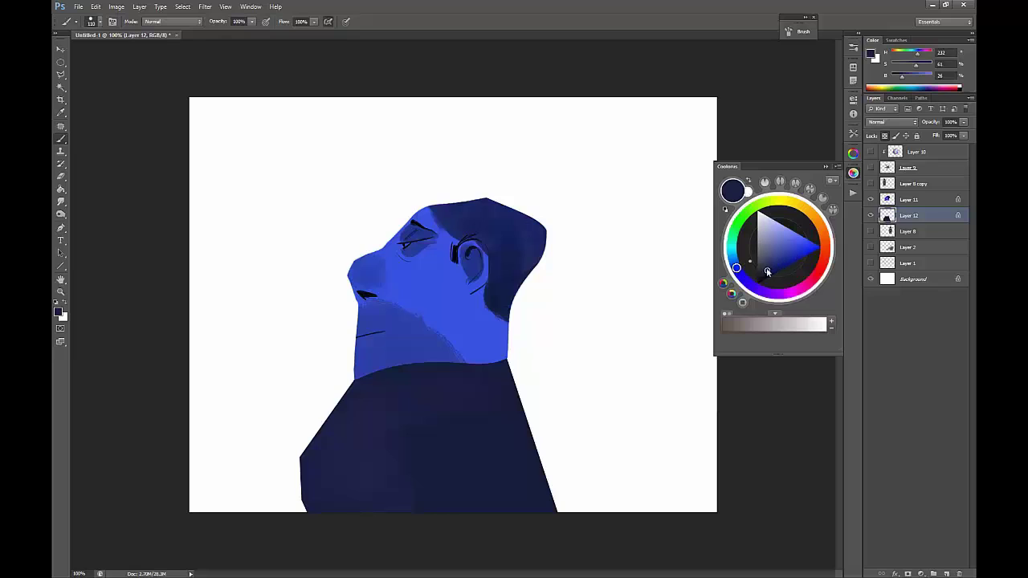
Switch the Coolorus wheel to complementary hues and pick a muted yellow with hue 52, saturation 31 and brightness 47.
drag(768, 272, 768, 262)
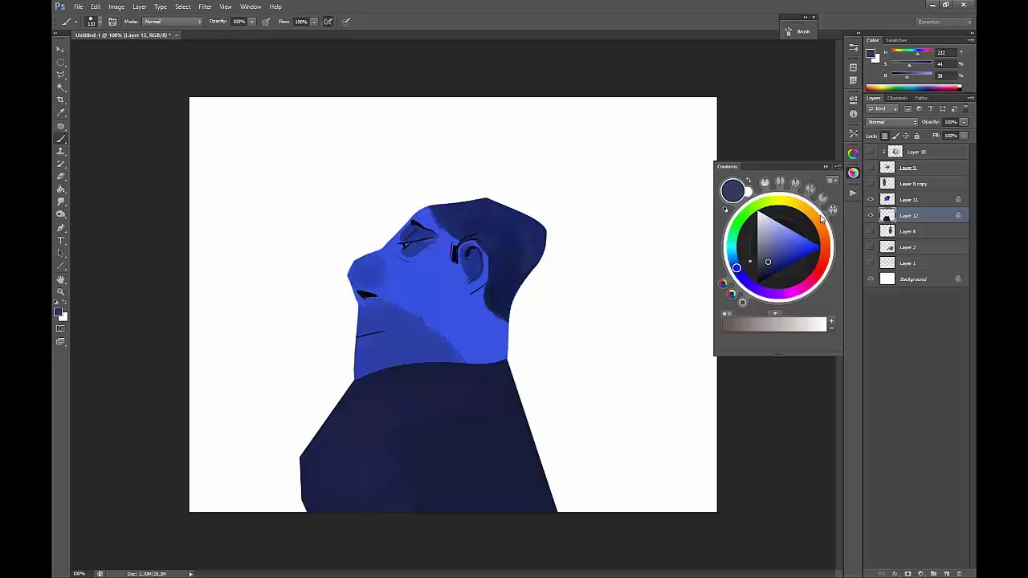
drag(775, 263, 781, 268)
click(780, 183)
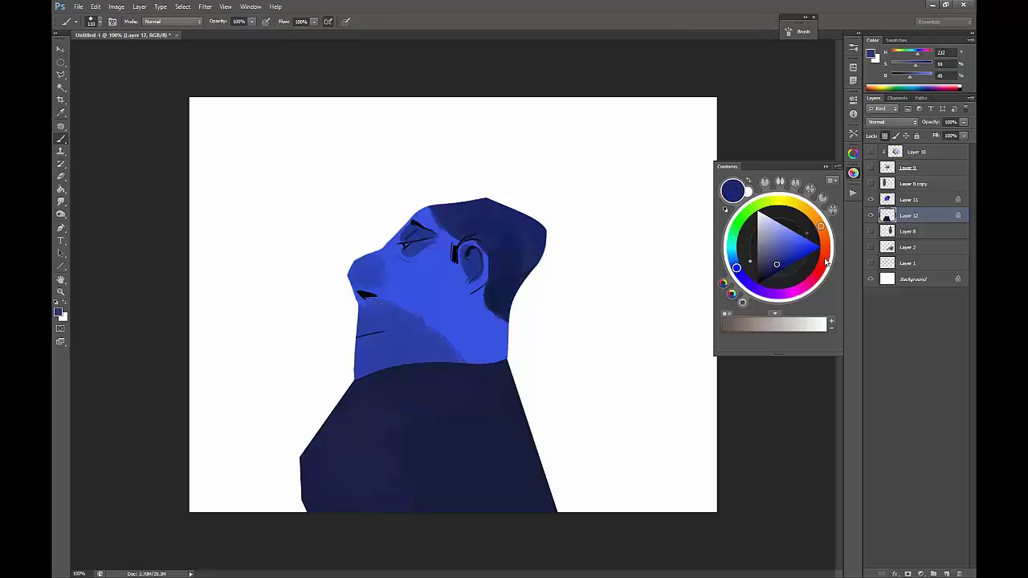
drag(818, 229, 789, 222)
mouse_move(776, 266)
mouse_down()
mouse_move(777, 252)
mouse_move(766, 255)
mouse_up()
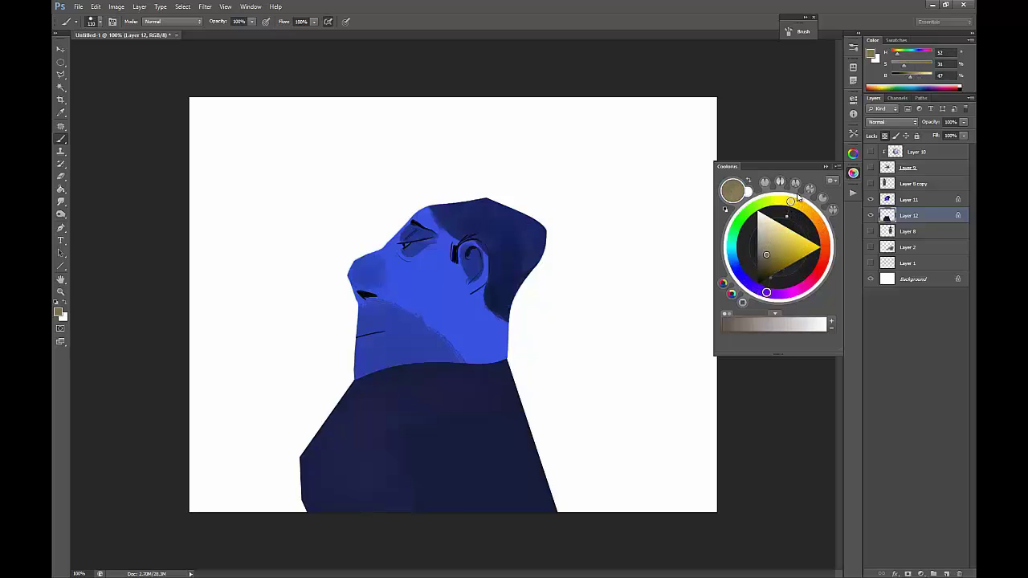